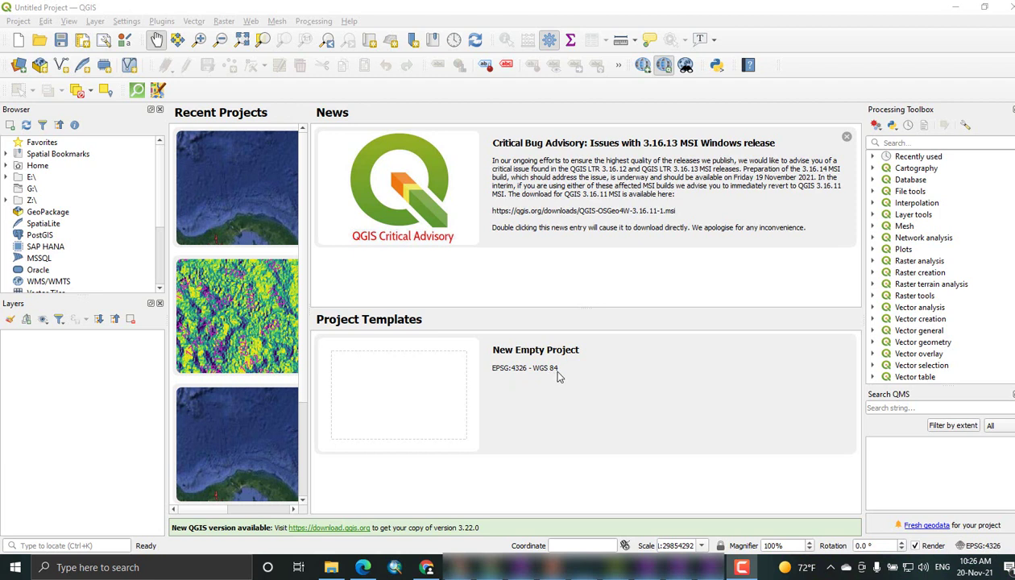
Select the New Empty Project template (EPSG:4326 - WGS 84) on the QGIS welcome page.
click(532, 372)
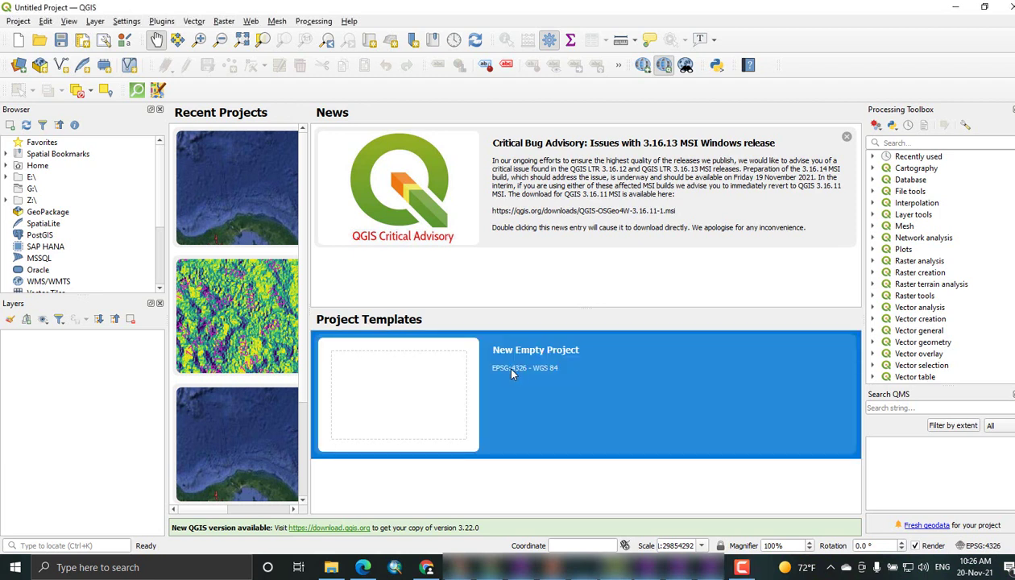
Start a new empty project and expand the E:\ drive in the Browser panel.
double_click(427, 387)
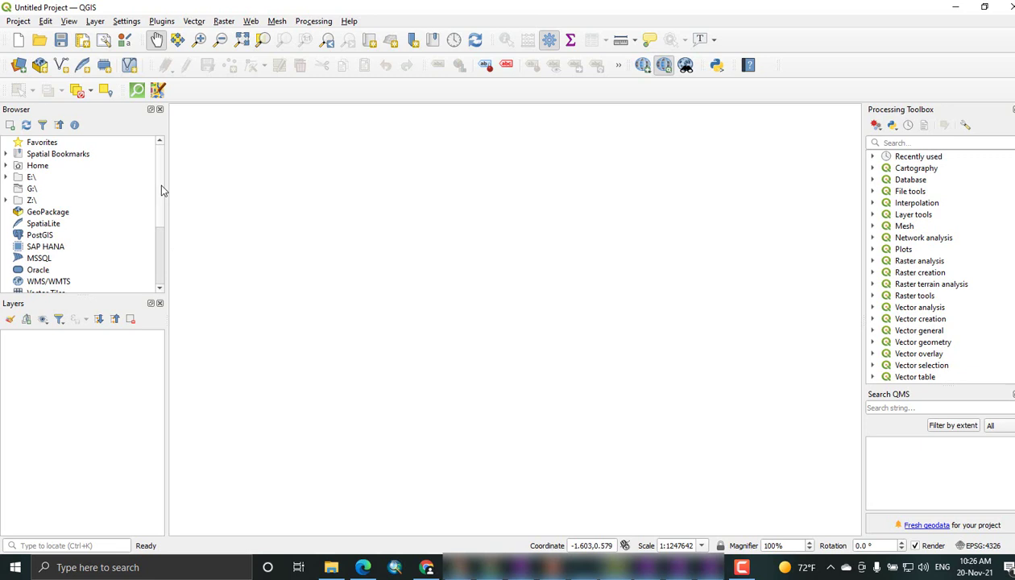
scroll(160, 198, down, 3)
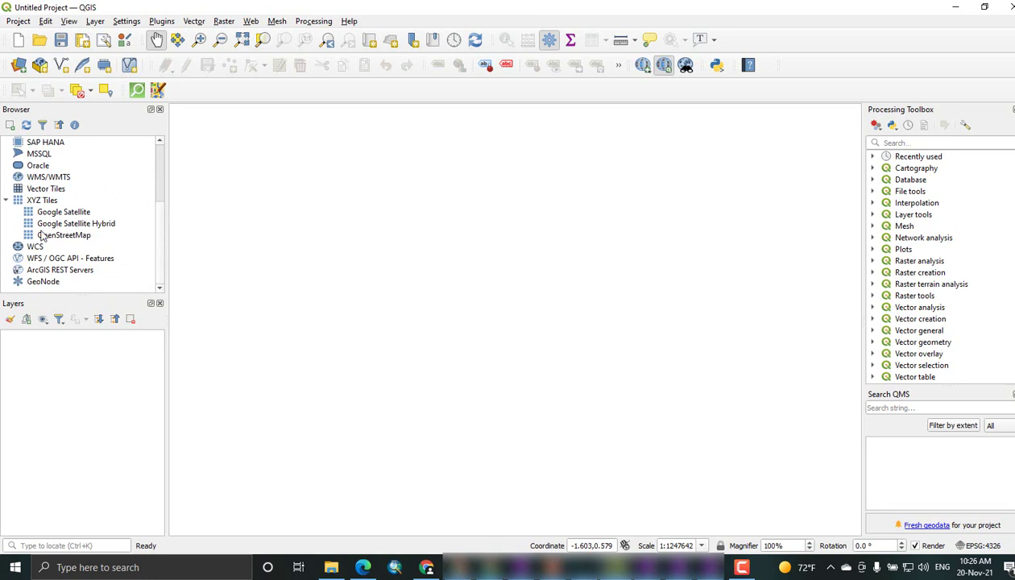
scroll(44, 256, up, 2)
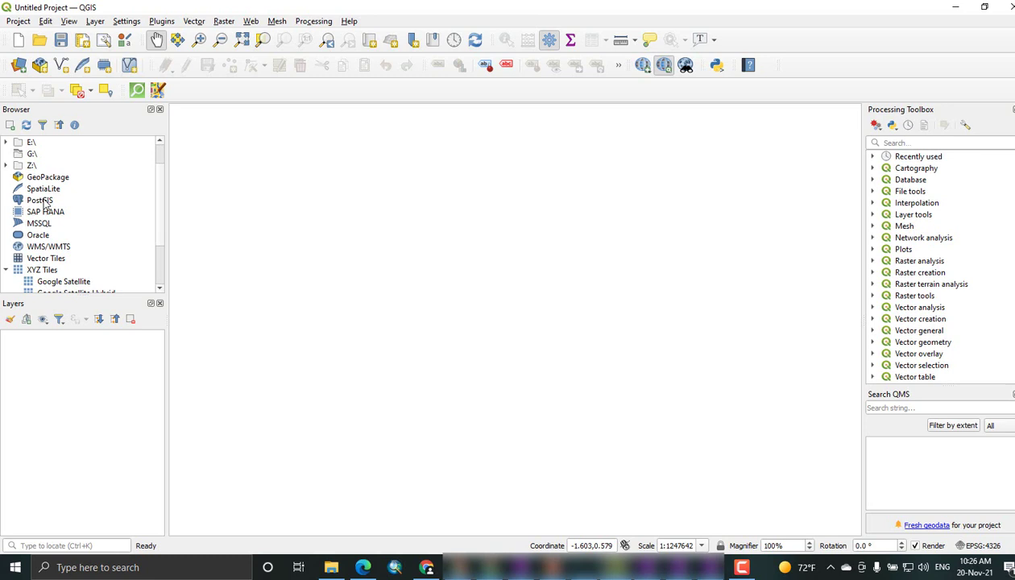
scroll(45, 202, up, 1)
click(23, 184)
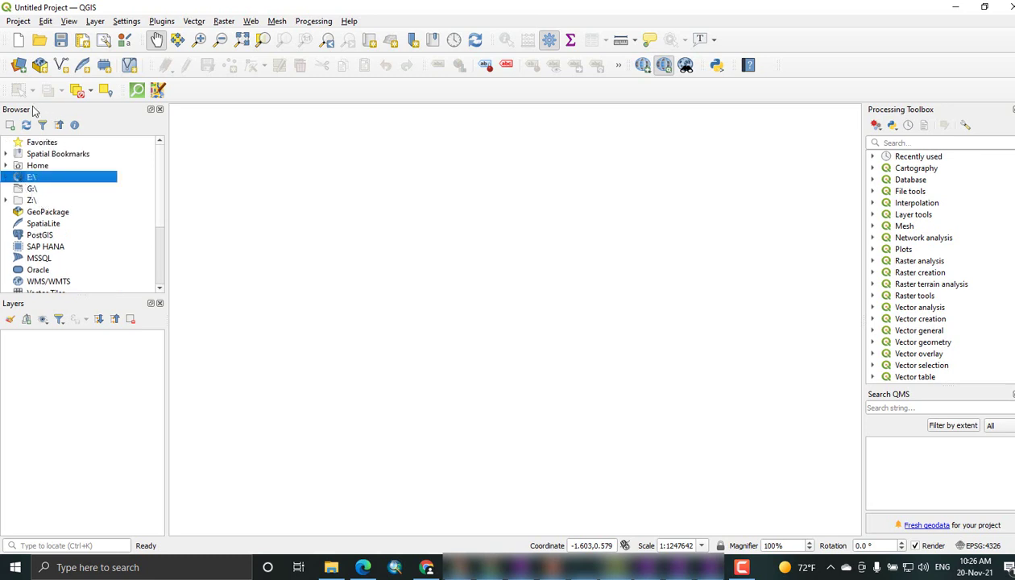
double_click(27, 178)
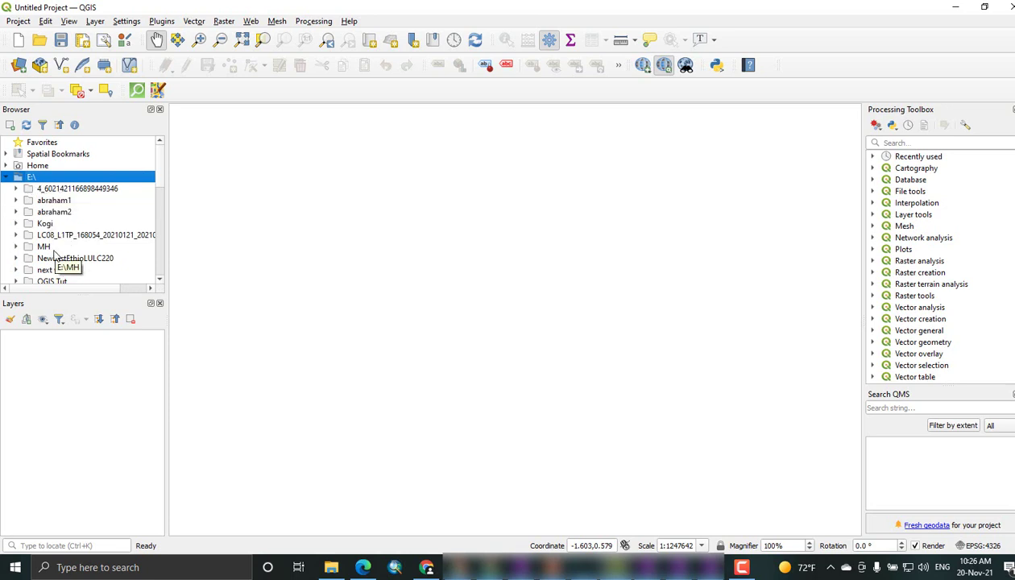
scroll(56, 246, down, 2)
scroll(57, 245, up, 2)
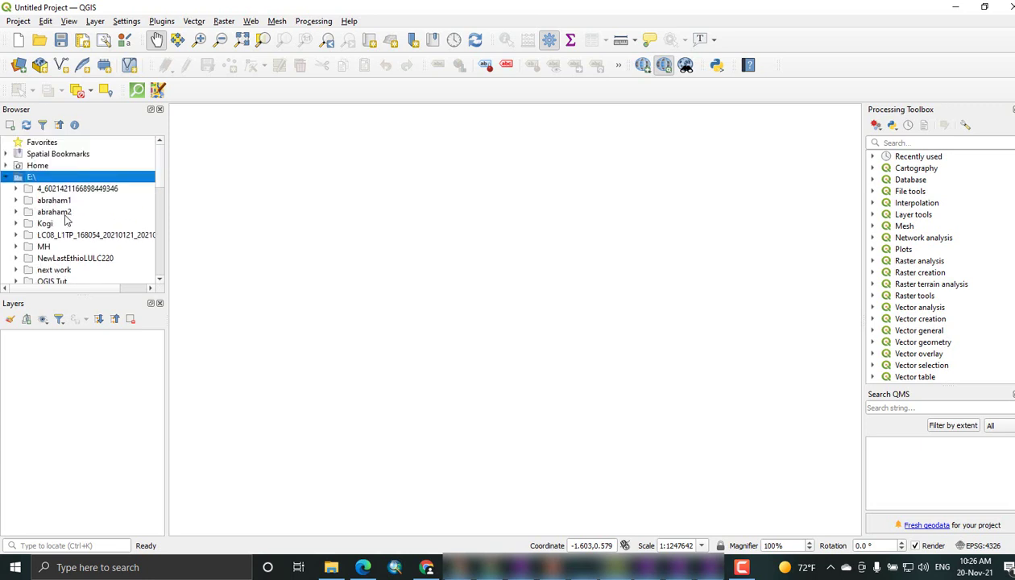
scroll(50, 240, down, 1)
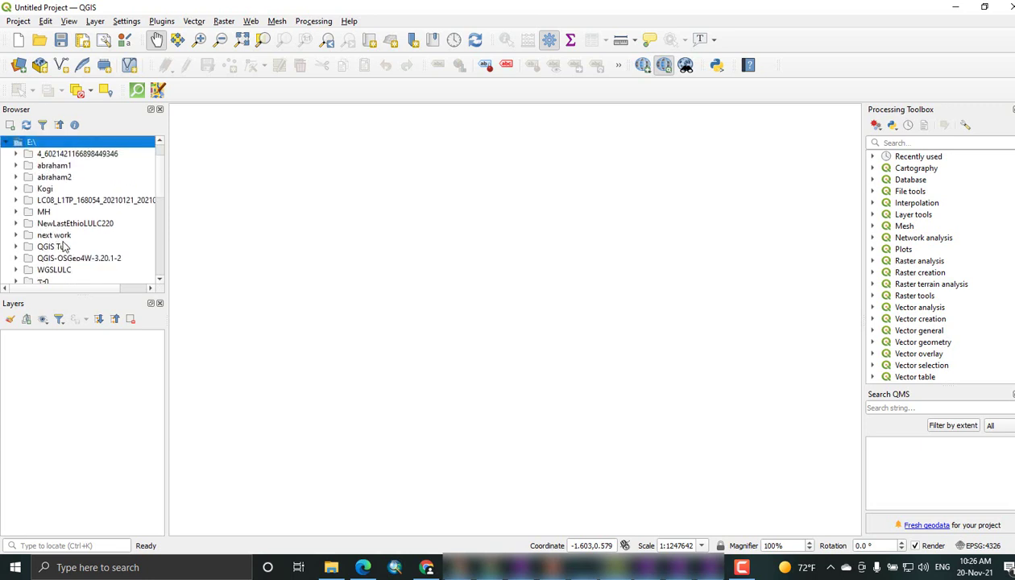
scroll(71, 232, up, 1)
Browse Home > Desktop > New folder and select Colce12122.tif.
click(29, 167)
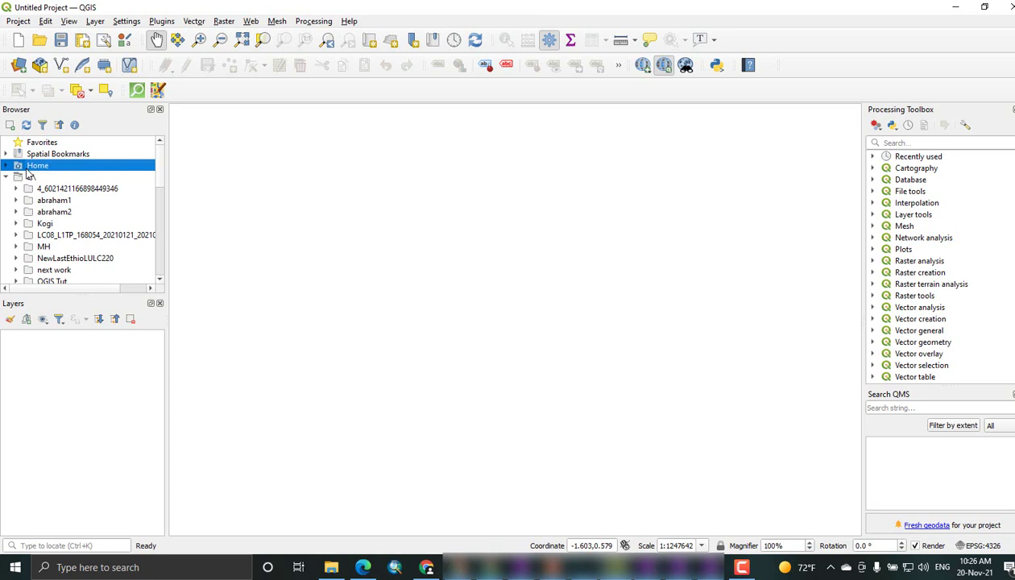
key(Right)
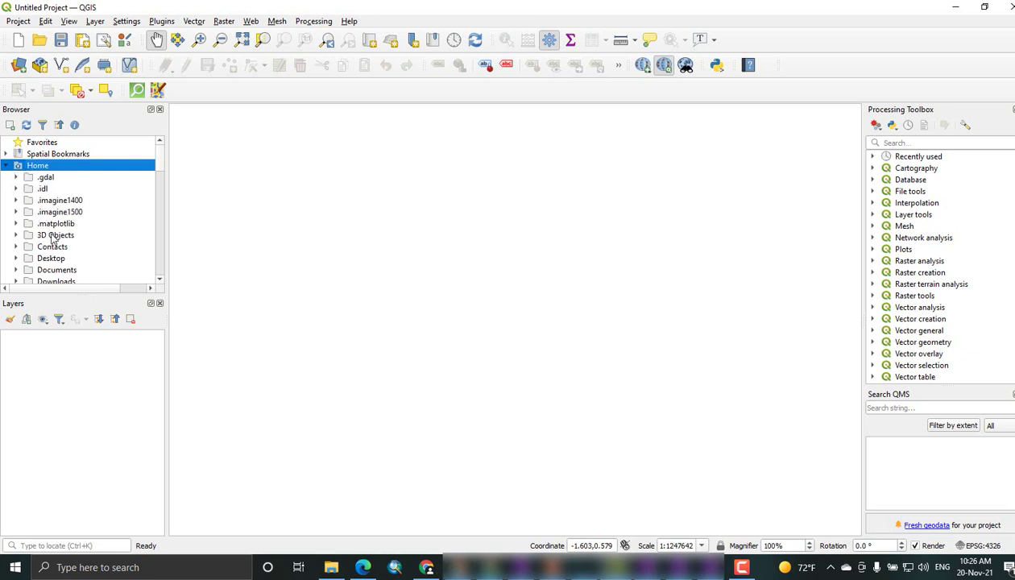
double_click(55, 258)
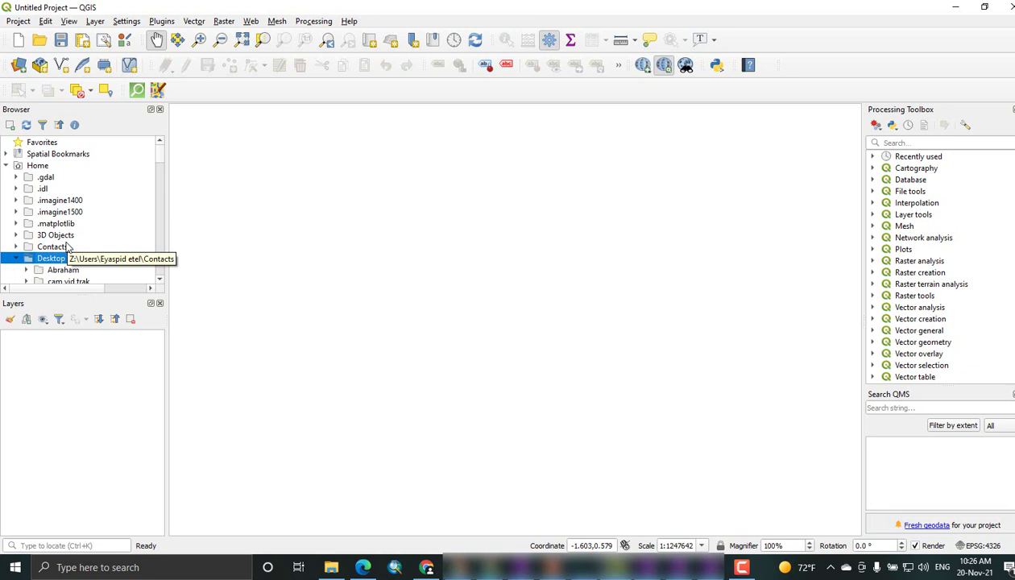
scroll(77, 242, down, 3)
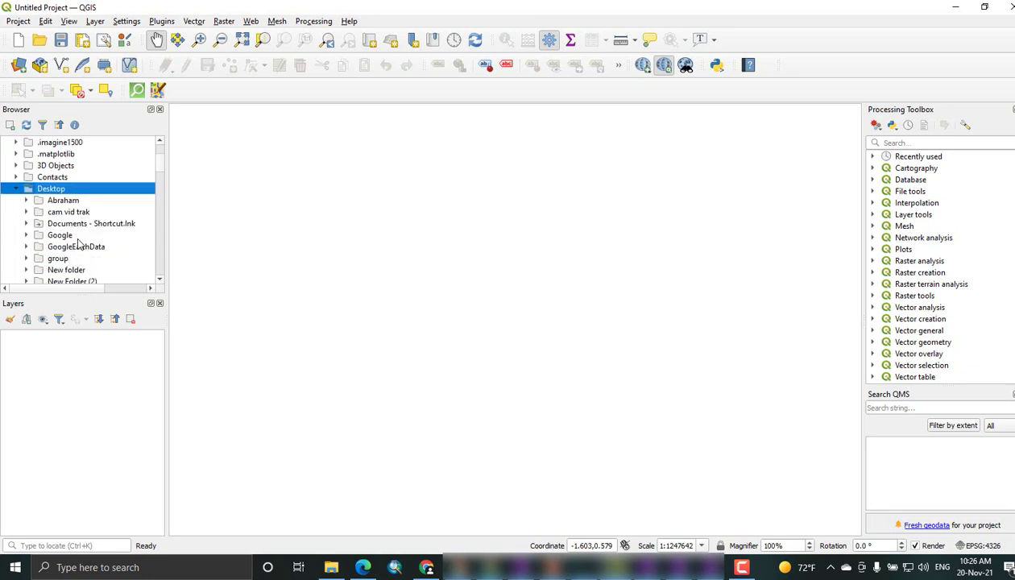
double_click(70, 237)
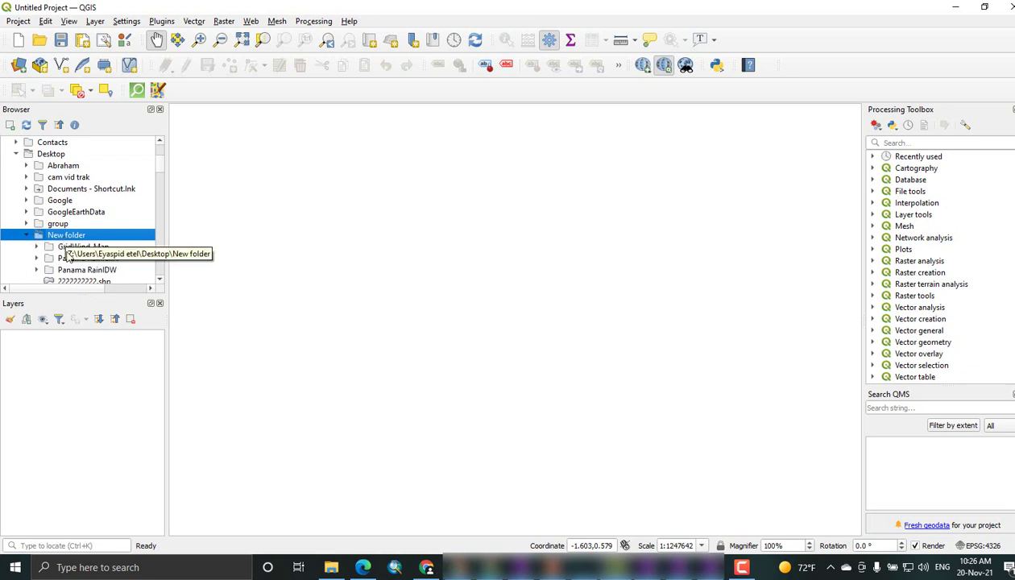
scroll(83, 252, down, 2)
scroll(78, 257, down, 1)
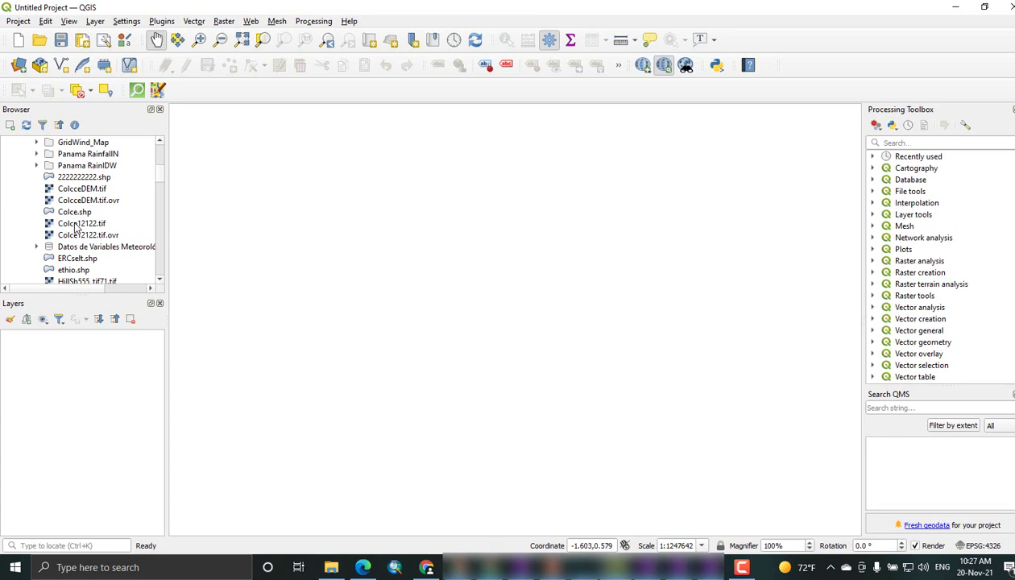
click(75, 226)
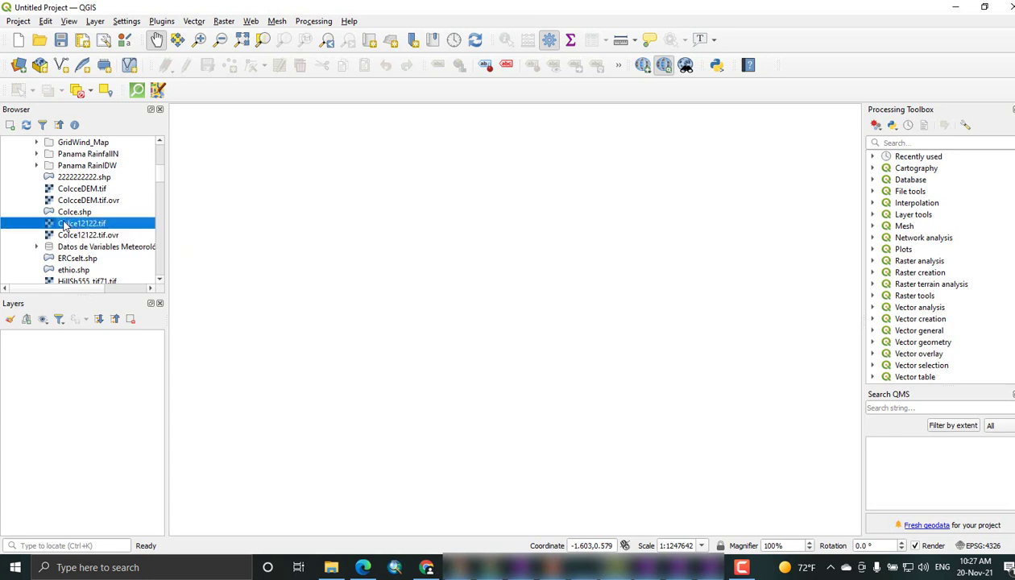
Add Colce12122.tif to the map as a grayscale raster layer.
drag(64, 226, 465, 239)
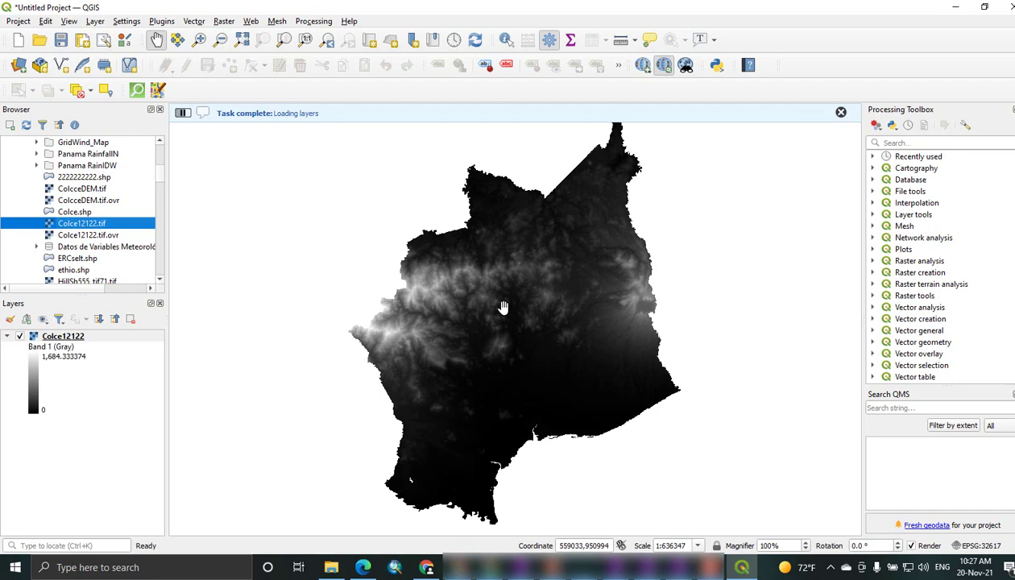
drag(503, 307, 489, 299)
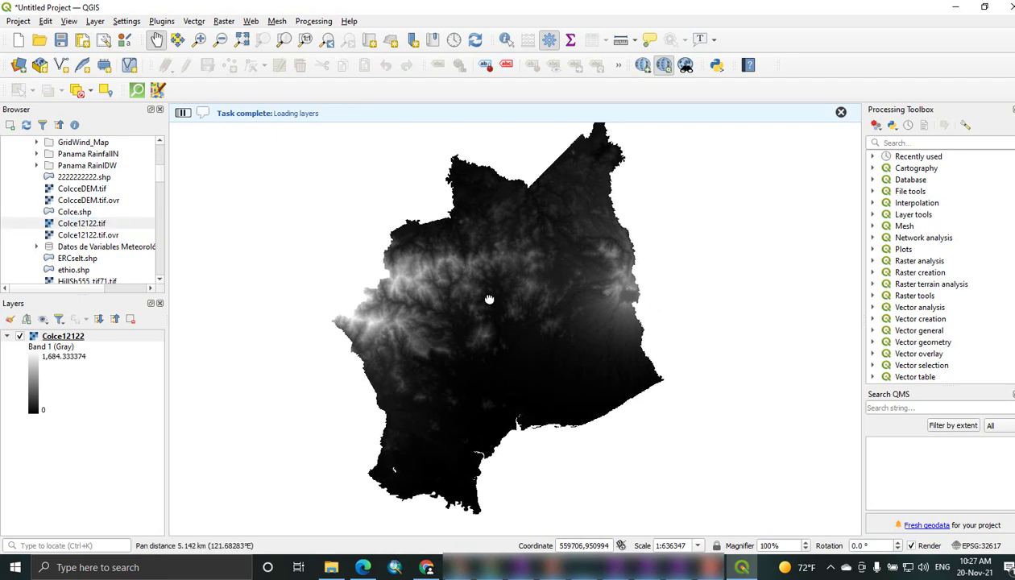
scroll(489, 300, down, 2)
scroll(488, 295, up, 4)
scroll(470, 295, down, 2)
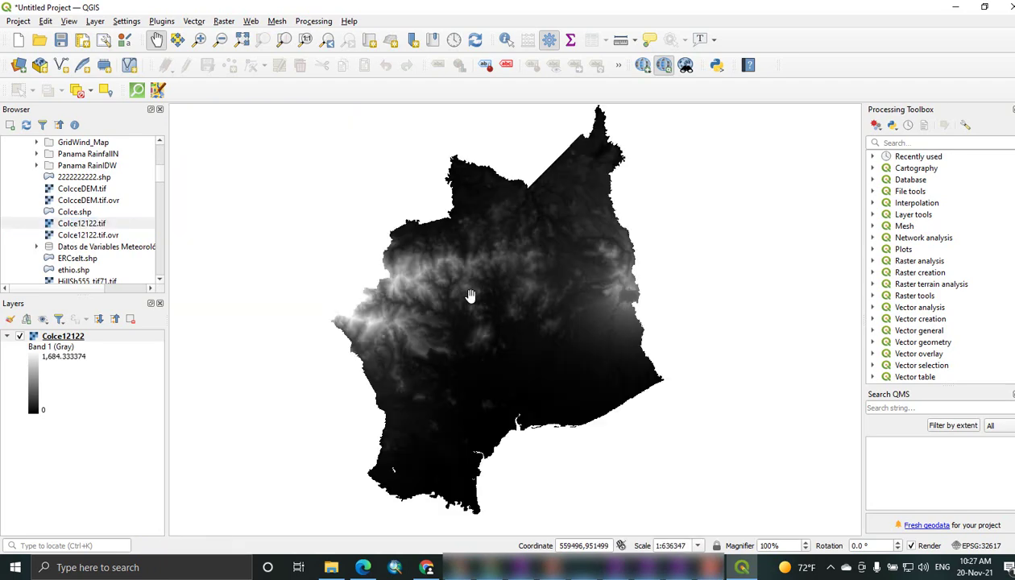
Pan around the DEM and open the Colce12122 Layer Properties.
click(62, 347)
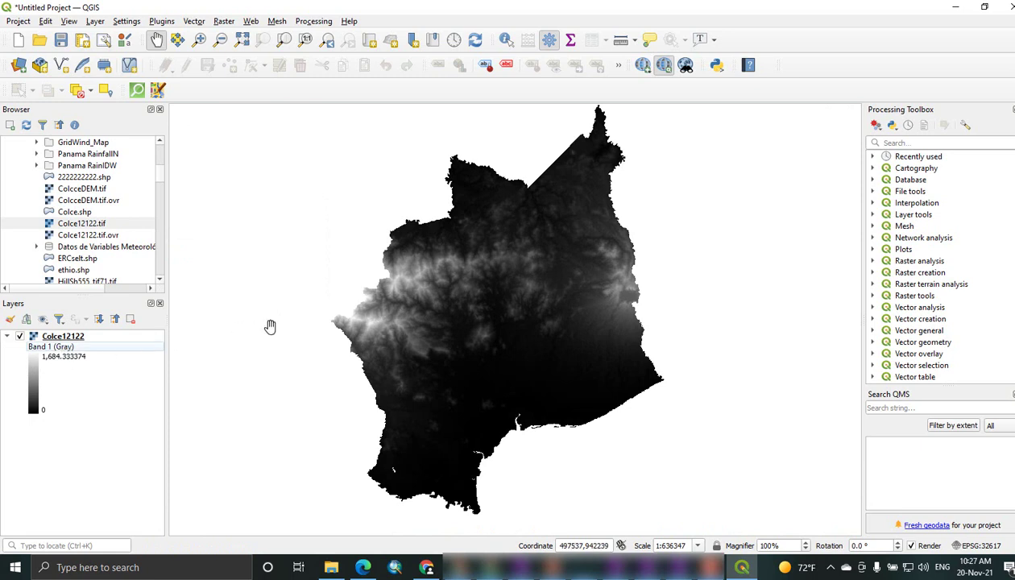
mouse_move(488, 302)
mouse_down()
mouse_move(480, 314)
mouse_move(482, 302)
mouse_up()
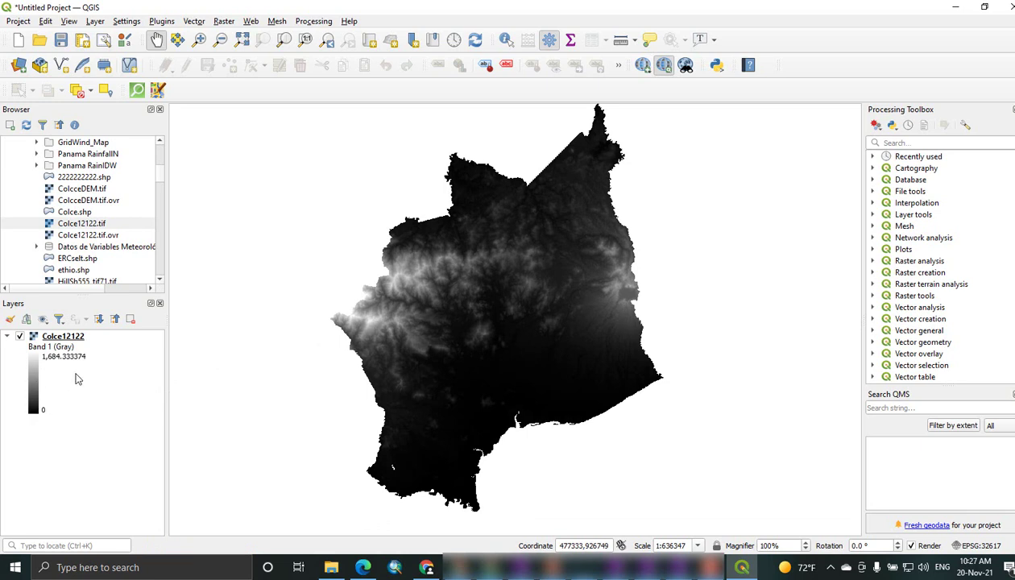
drag(431, 321, 405, 317)
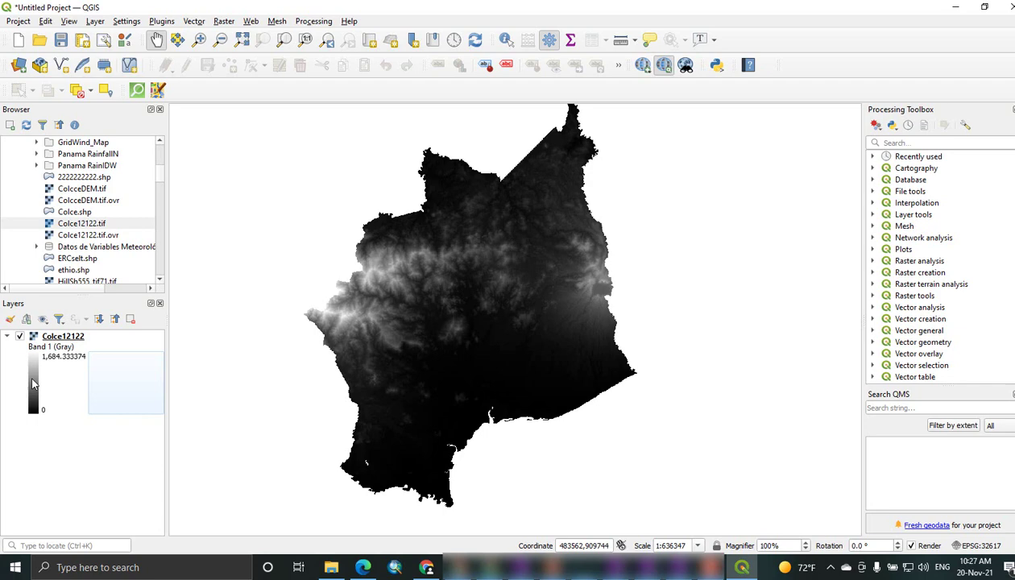
double_click(46, 360)
click(53, 355)
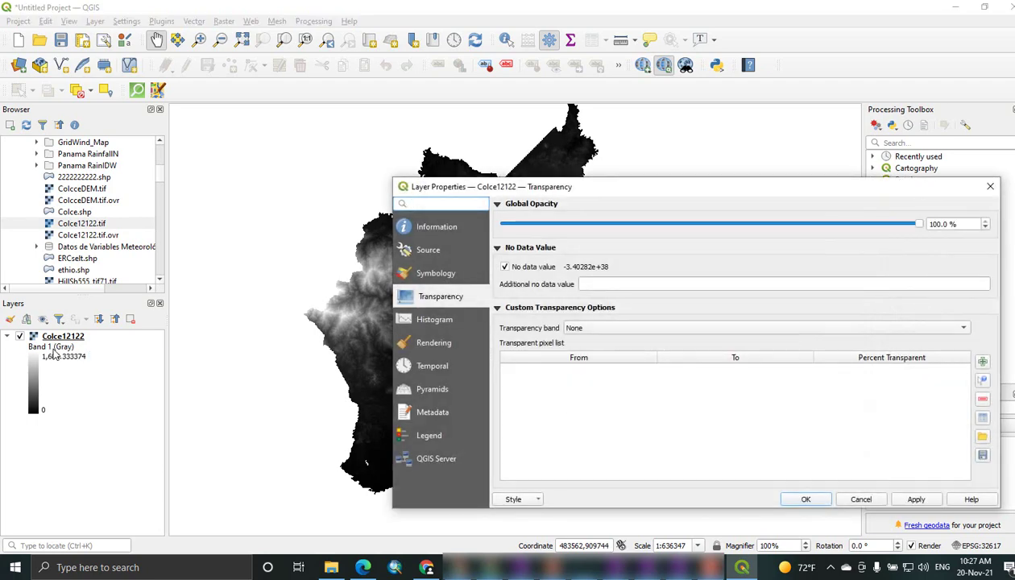
Reopen Colce12122 properties, set global opacity to 90 %, and go to Symbology.
click(990, 187)
click(67, 336)
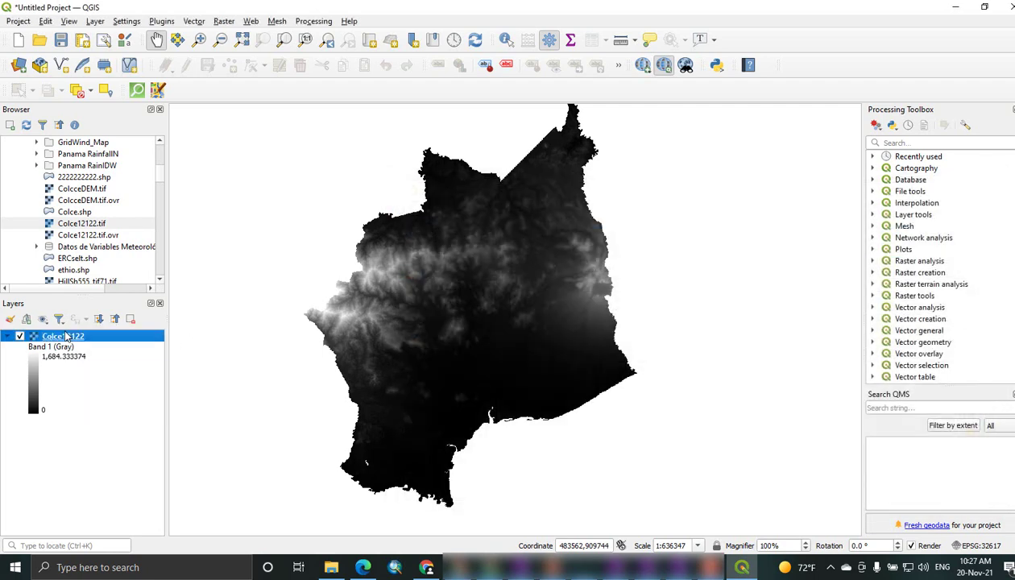
right_click(66, 336)
click(105, 548)
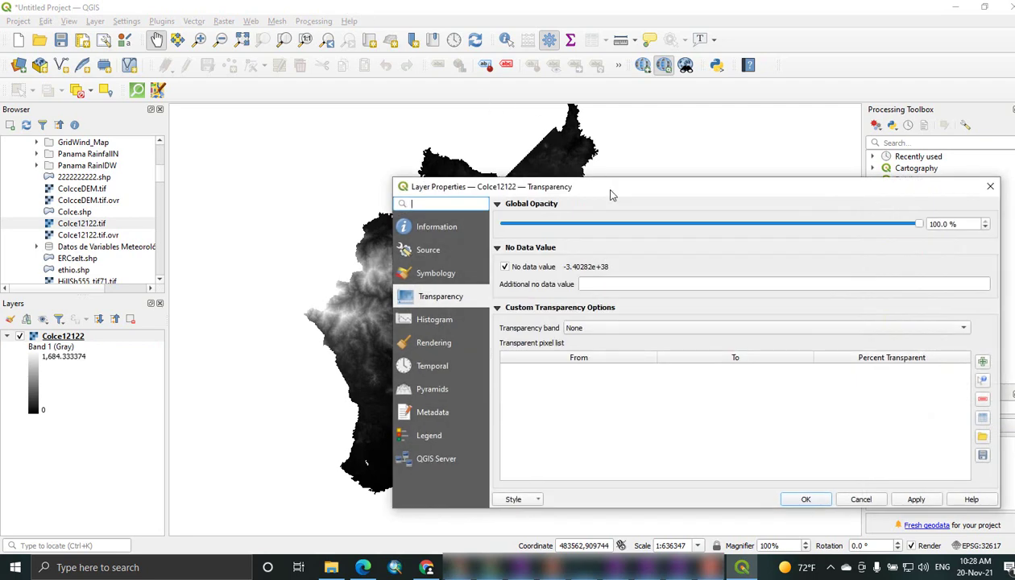
drag(611, 194, 507, 111)
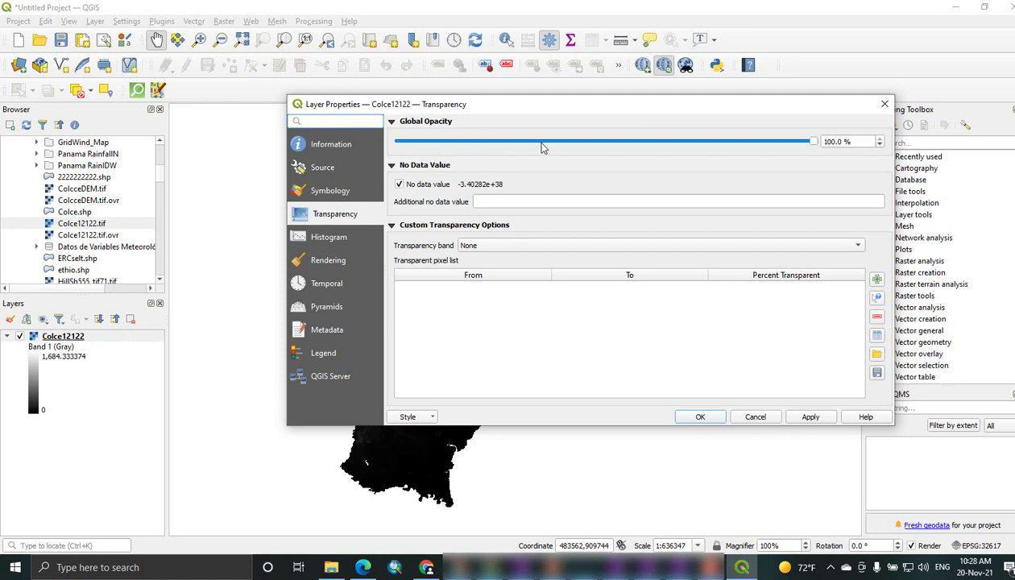
click(650, 144)
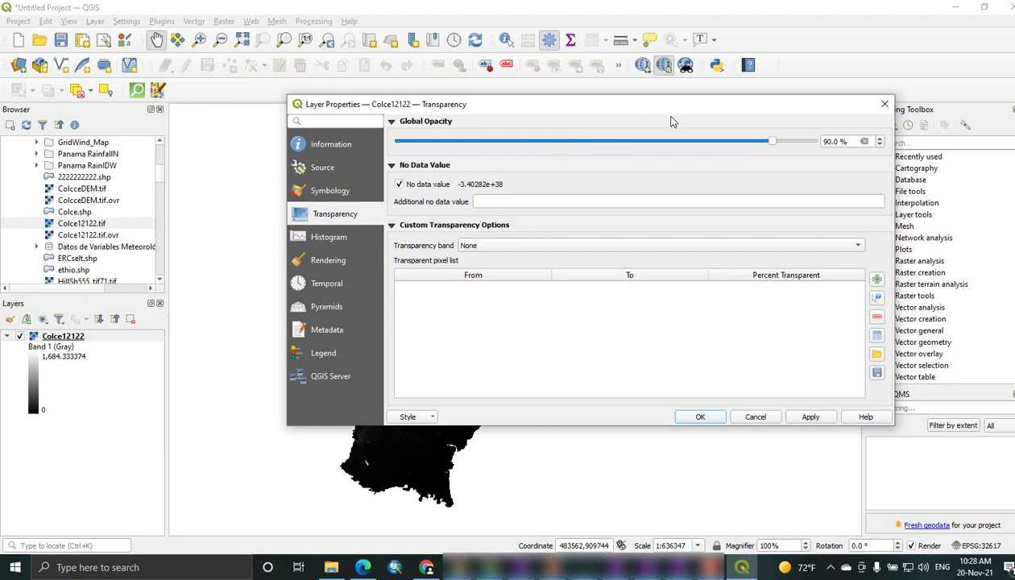
click(332, 192)
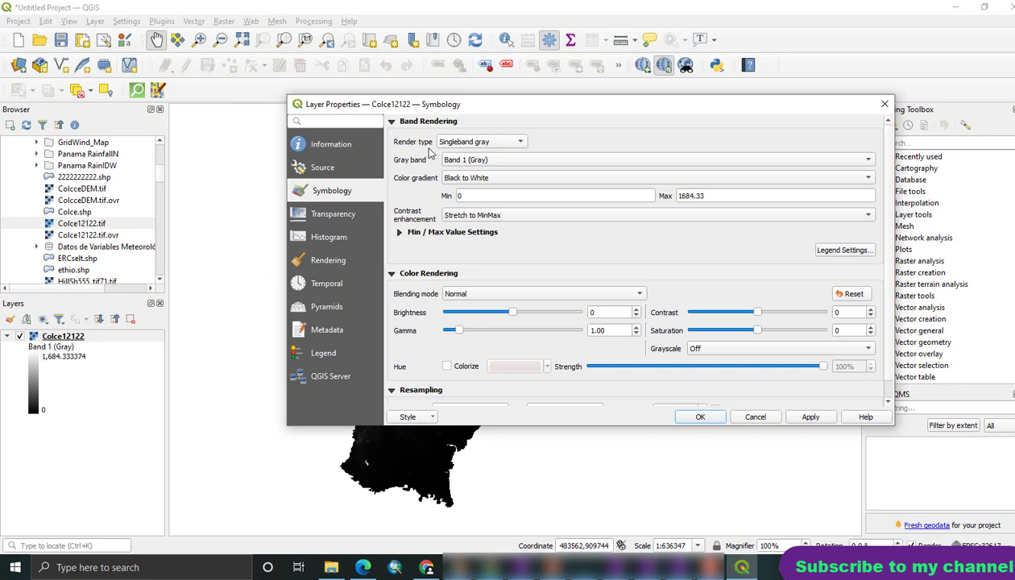
Render Colce12122 as Singleband pseudocolor and show the preset colour ramp list.
click(499, 145)
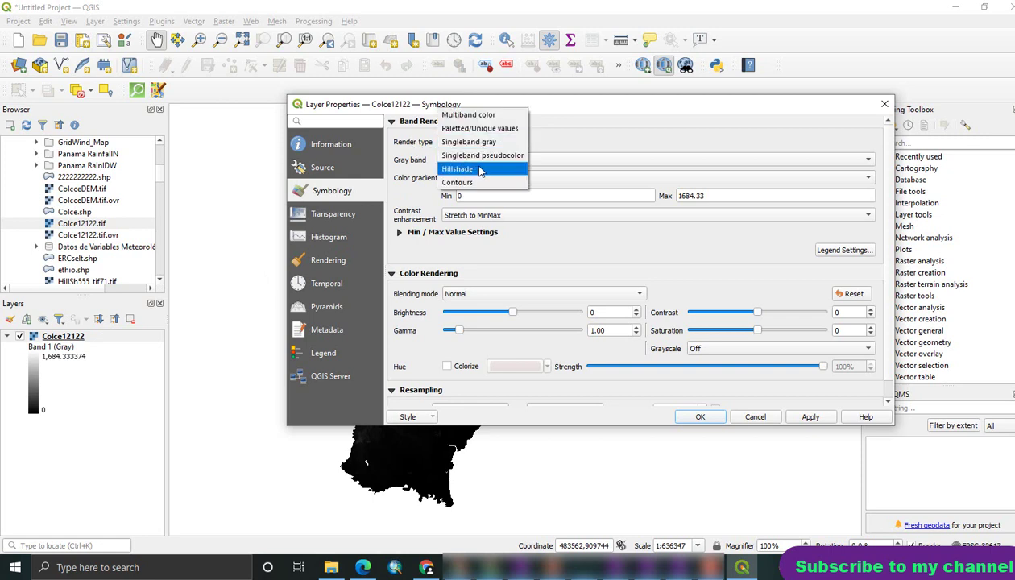
key(Escape)
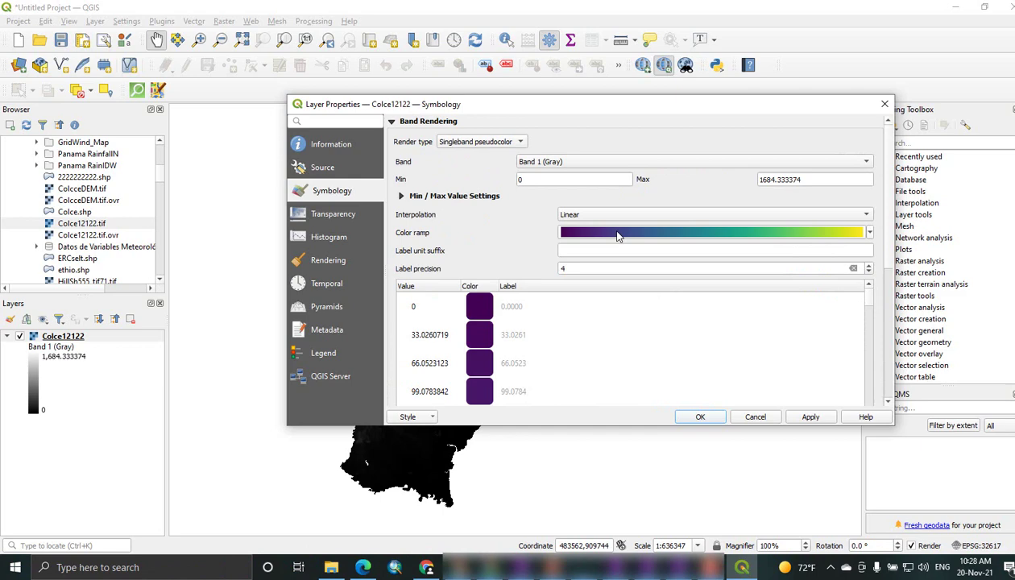
click(811, 235)
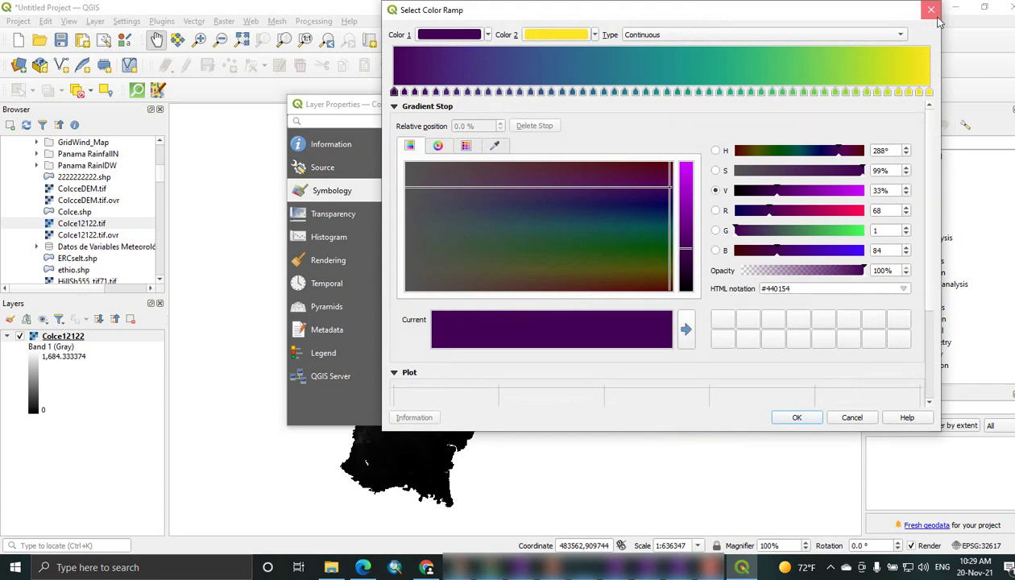
click(932, 11)
click(869, 233)
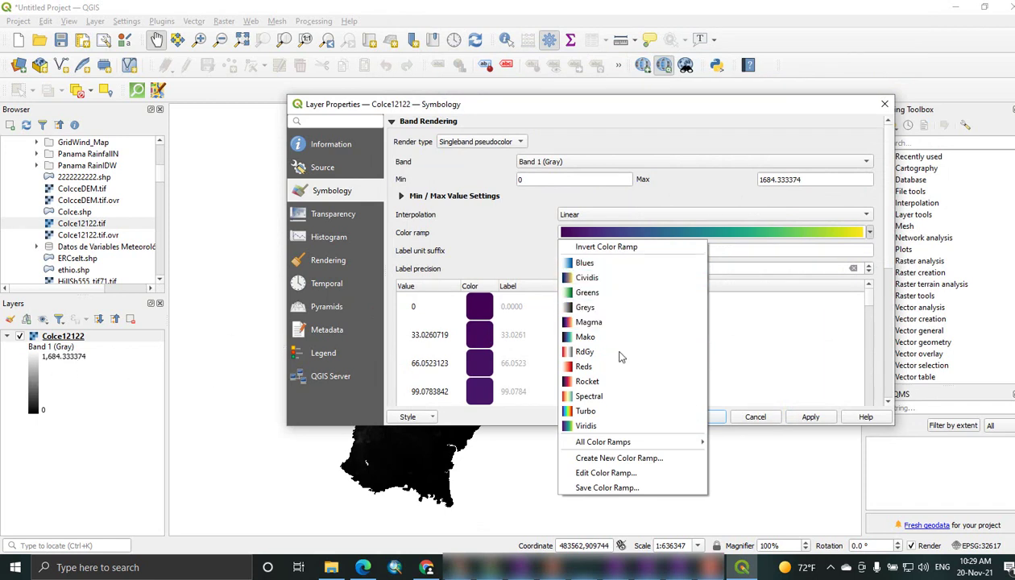
mouse_move(665, 440)
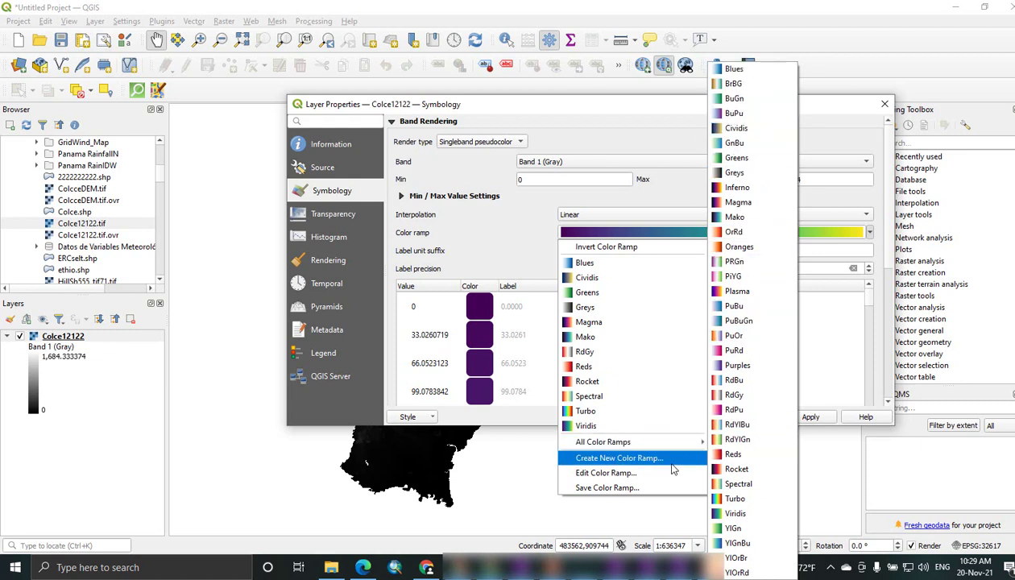
Create a new colour ramp of type Catalog: cpt-city.
click(617, 458)
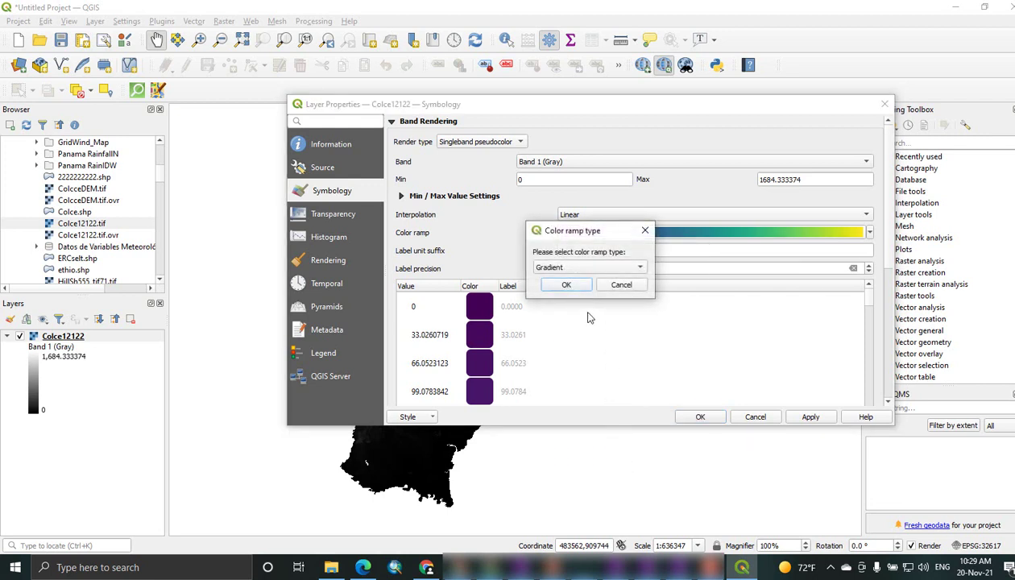
click(588, 268)
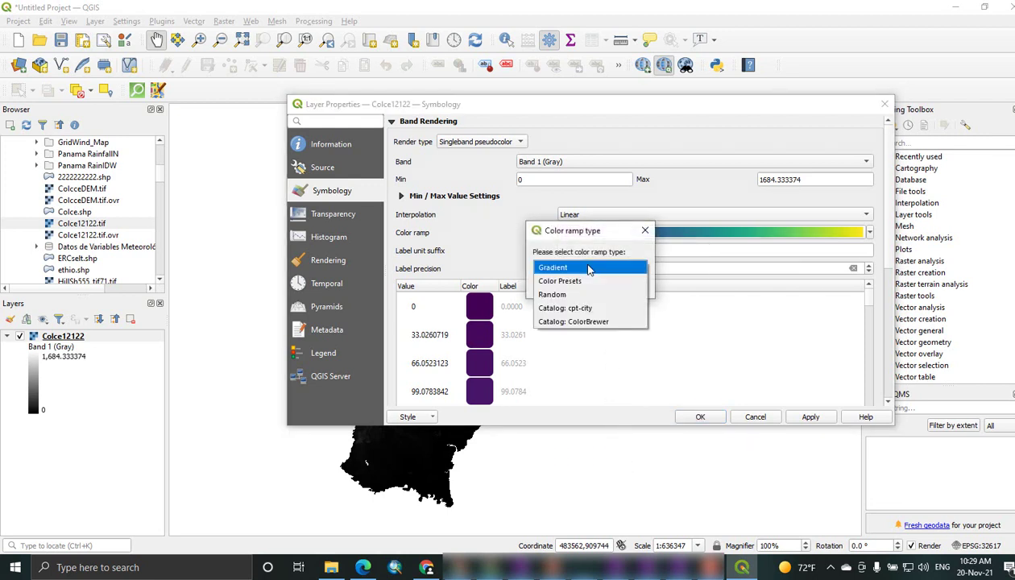
click(597, 311)
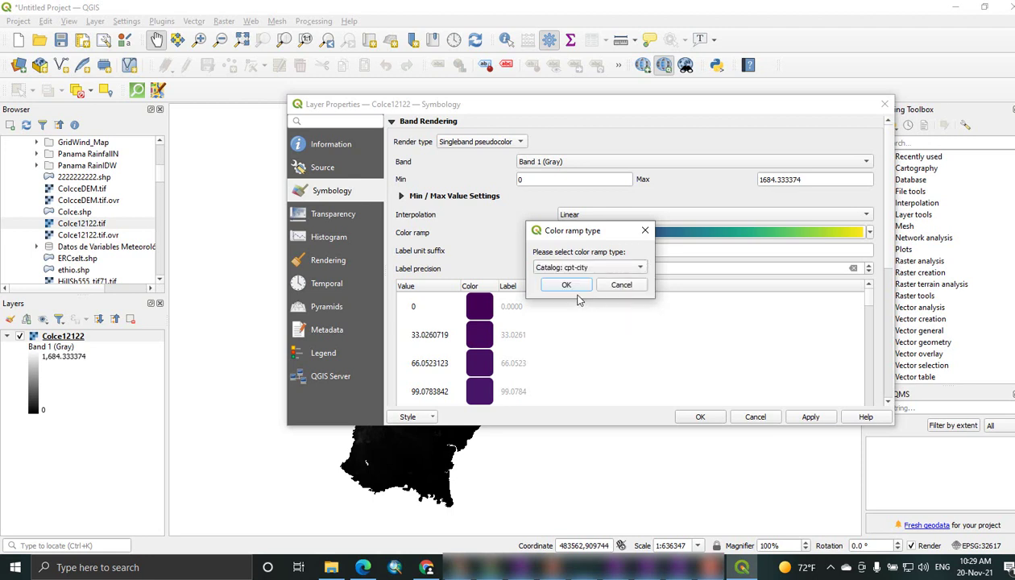
click(570, 286)
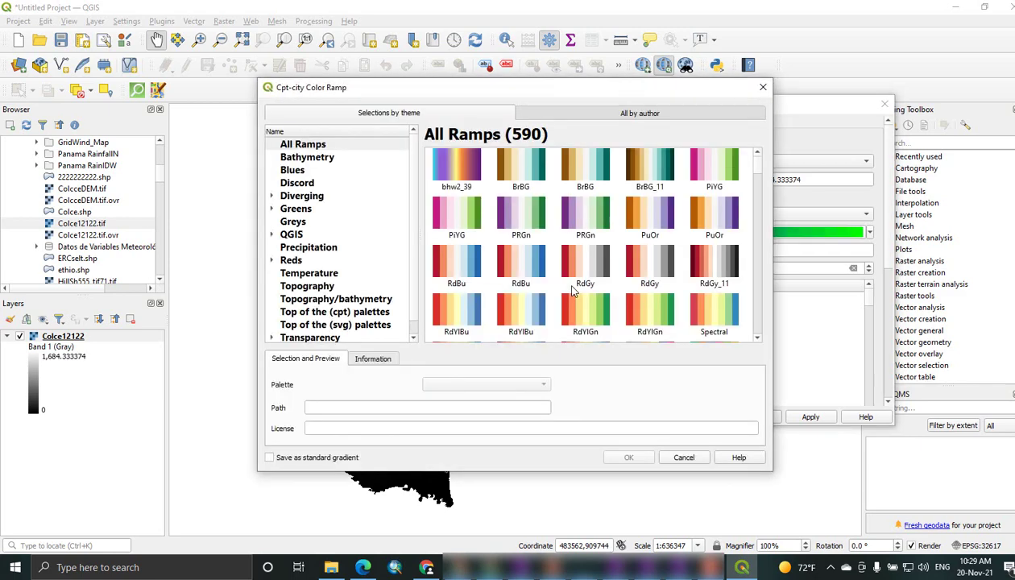
Browse the cpt-city precipitation, green, diverging, bathymetry, temperature and topography themes.
drag(403, 94, 367, 103)
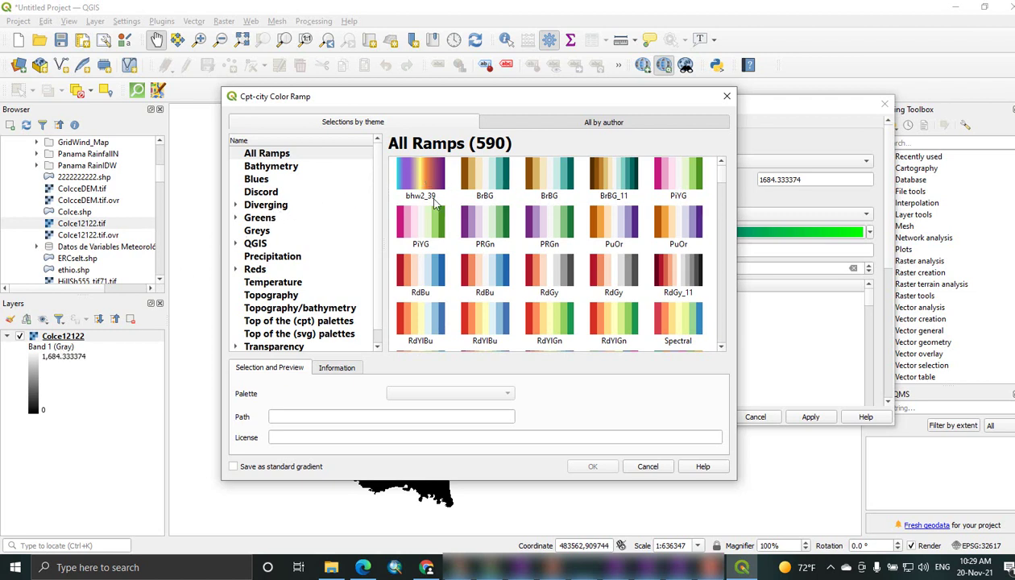
click(261, 259)
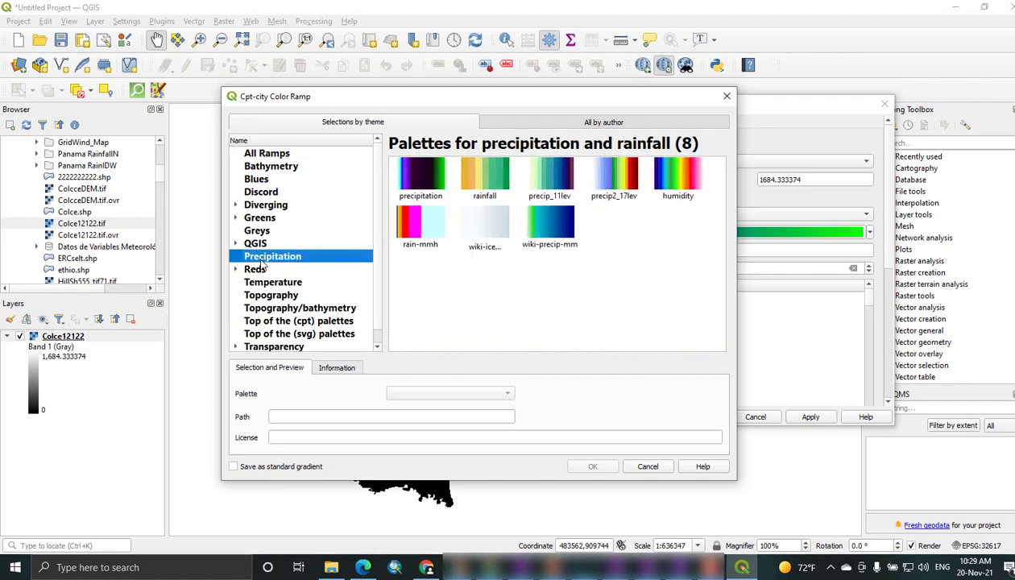
click(260, 219)
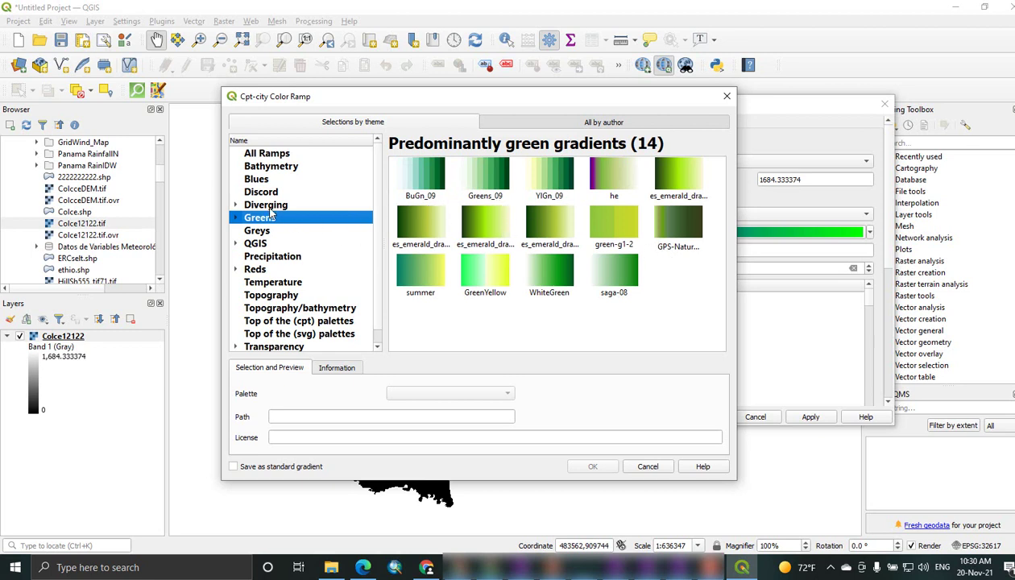
click(268, 206)
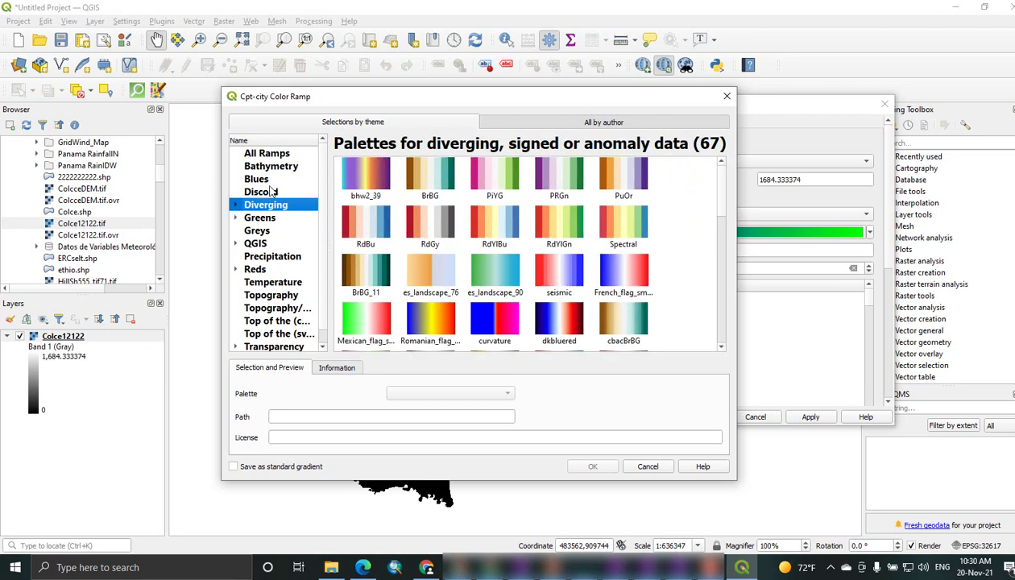
click(272, 167)
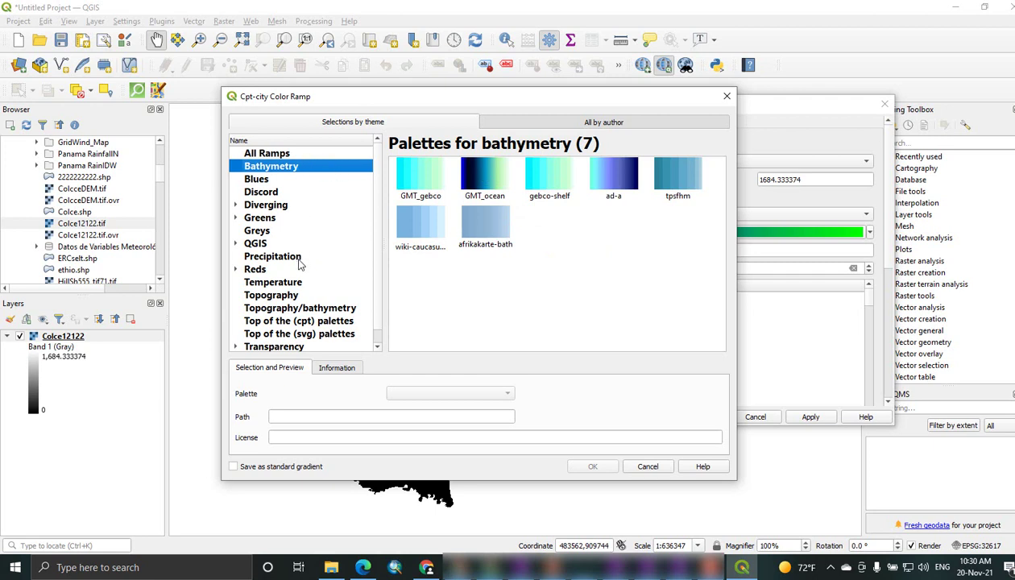
click(295, 283)
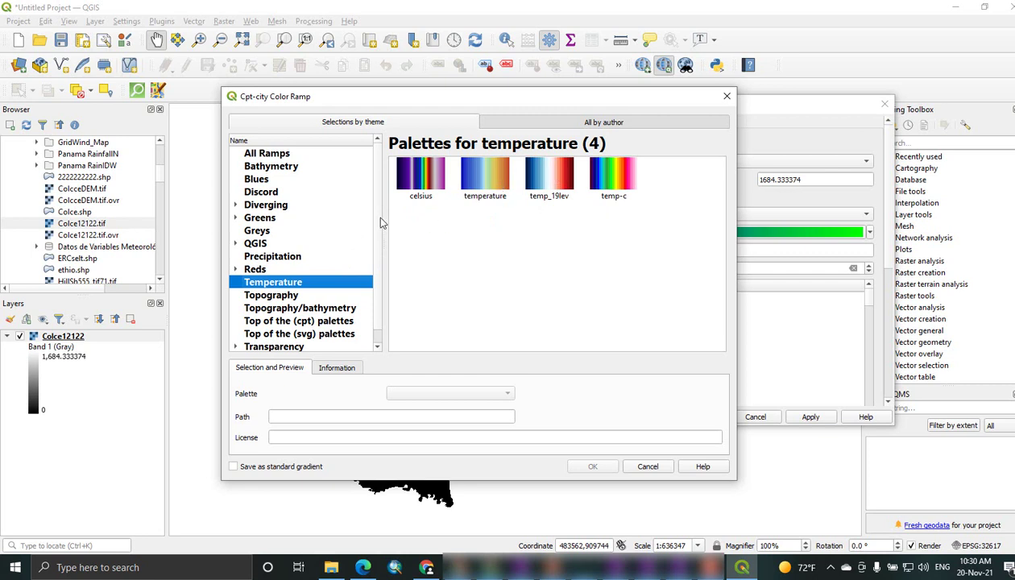
scroll(379, 222, down, 1)
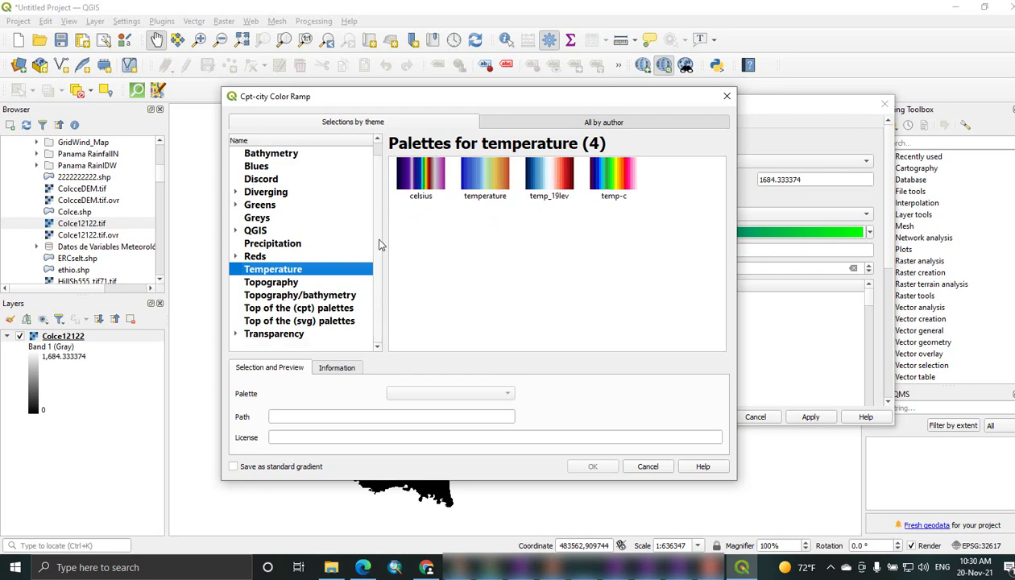
click(263, 285)
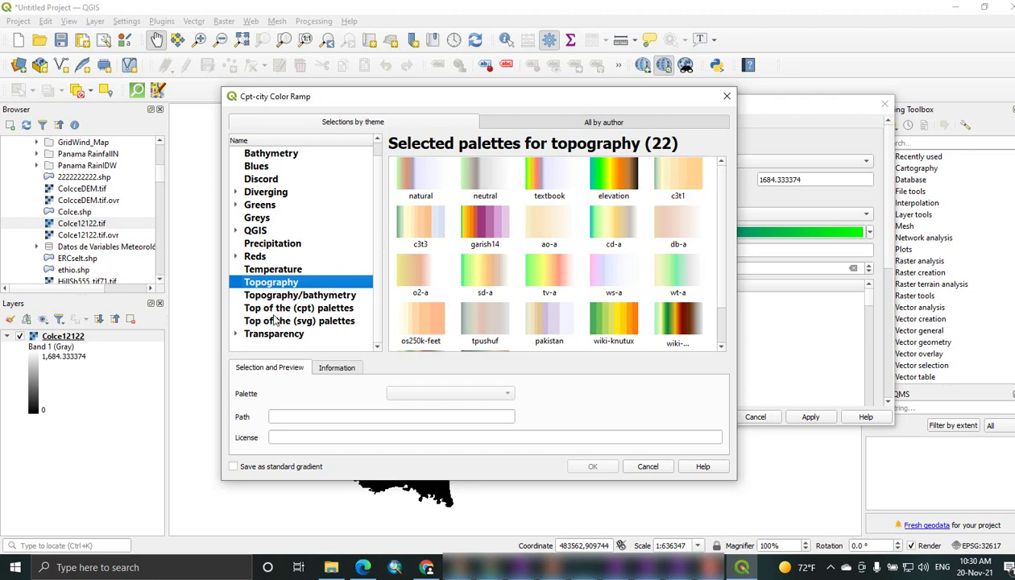
Pick the elevation ramp from Top of the (cpt) palettes and accept it.
click(342, 311)
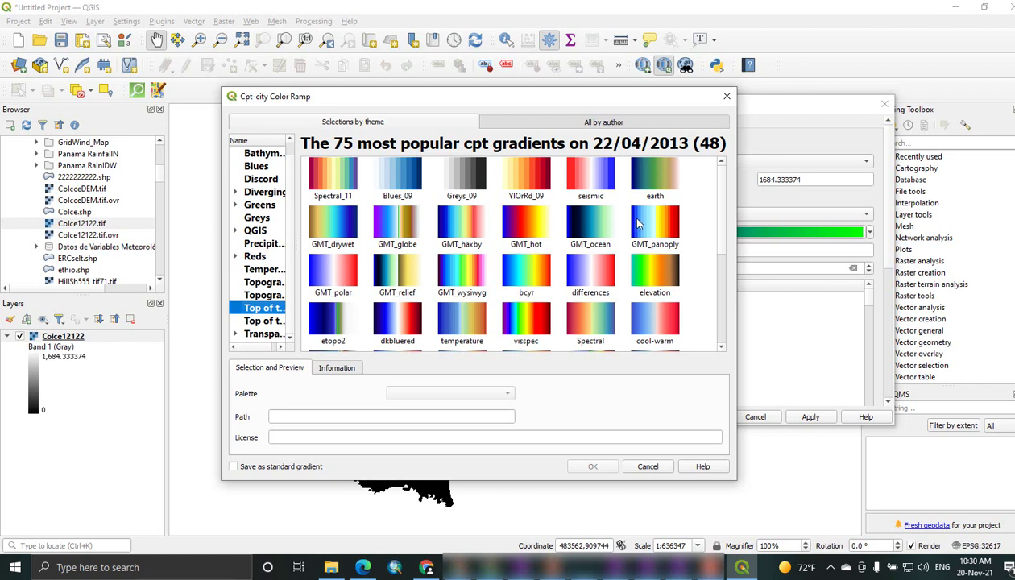
click(659, 279)
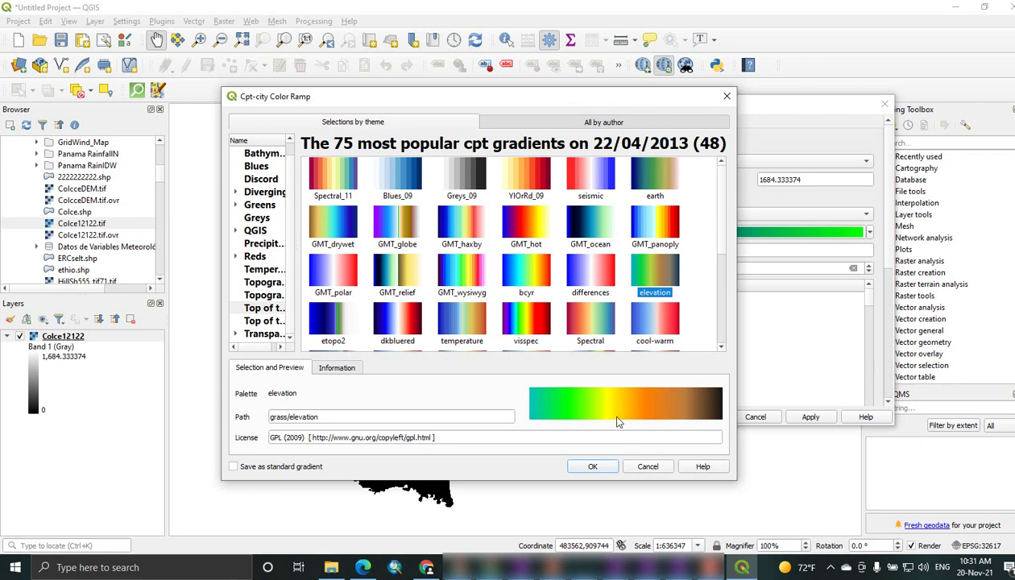
click(594, 465)
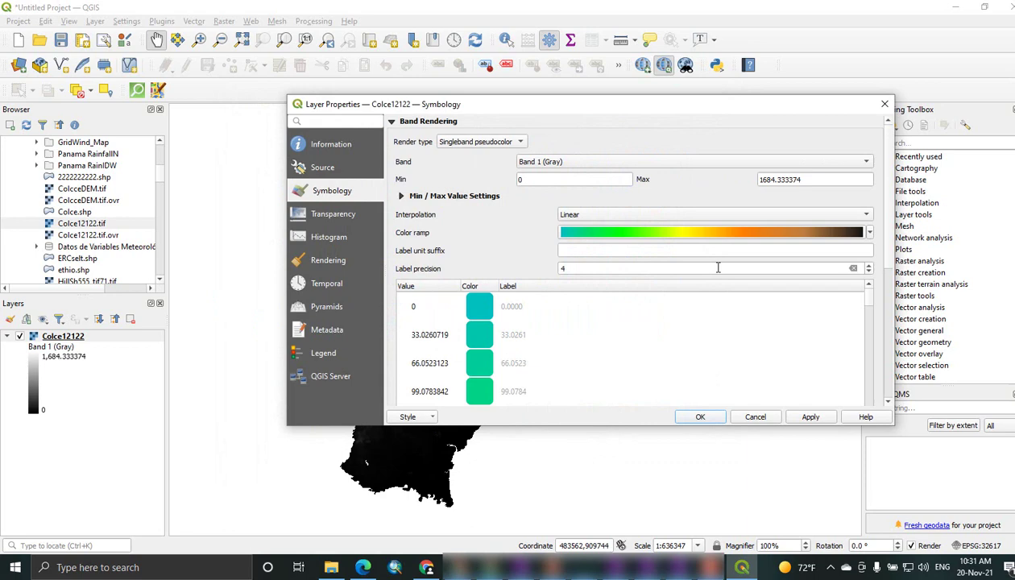
Apply the elevation colours, close Layer Properties, recentre the map, and right-click Colce12122.
click(806, 415)
click(701, 417)
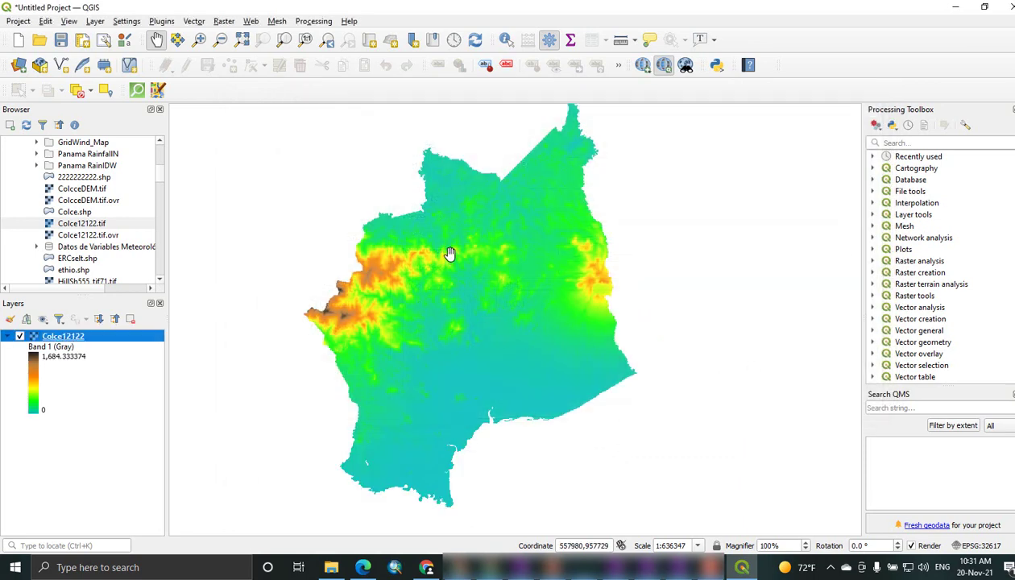
scroll(450, 253, up, 1)
scroll(450, 253, down, 1)
scroll(459, 370, up, 1)
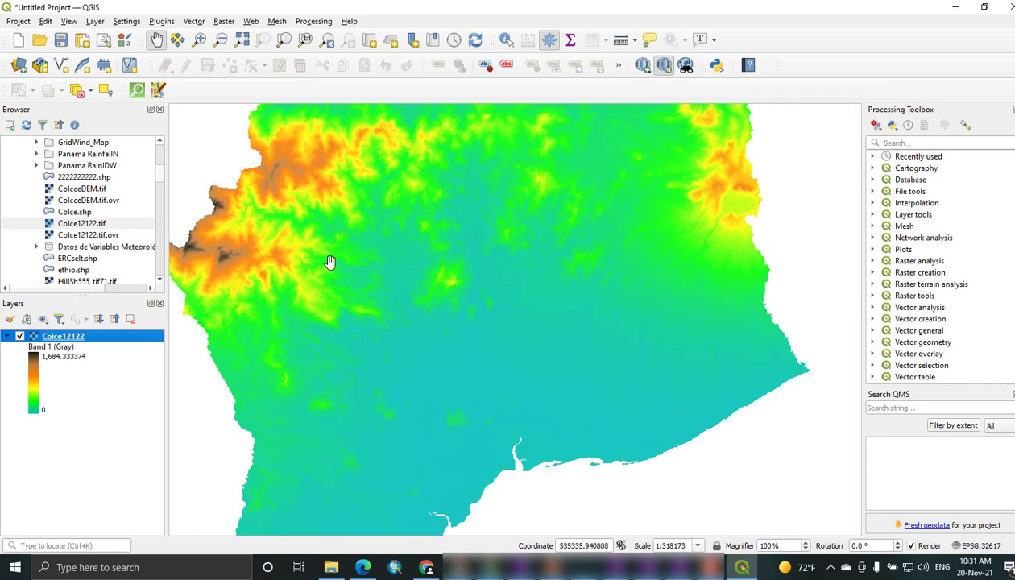
drag(411, 210, 428, 263)
right_click(87, 337)
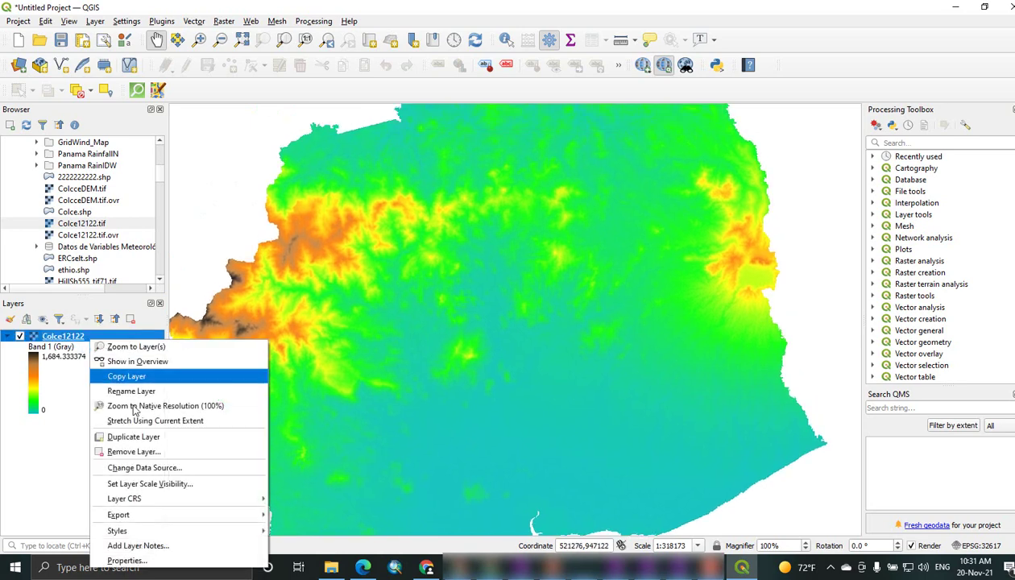
click(125, 561)
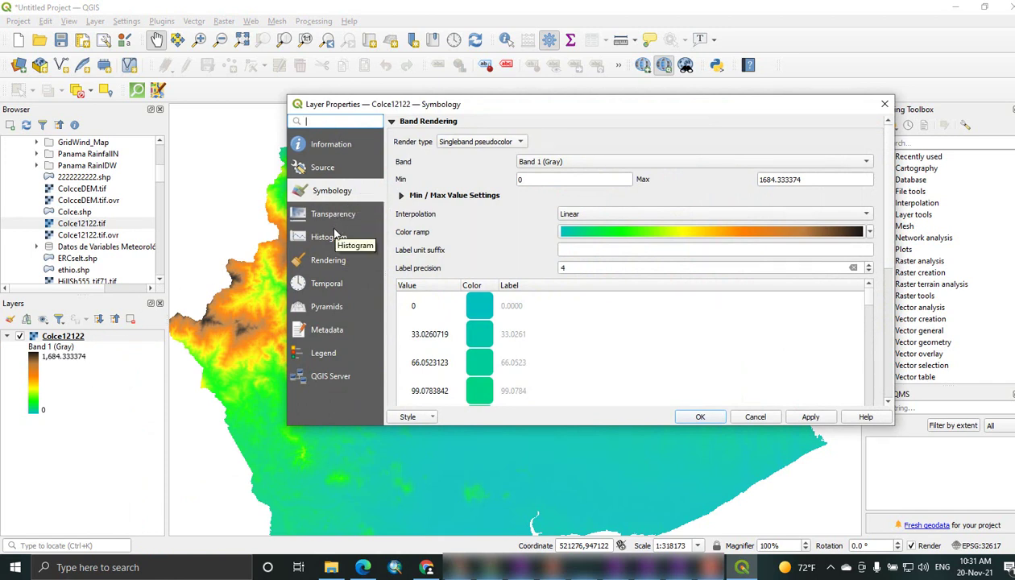
click(330, 169)
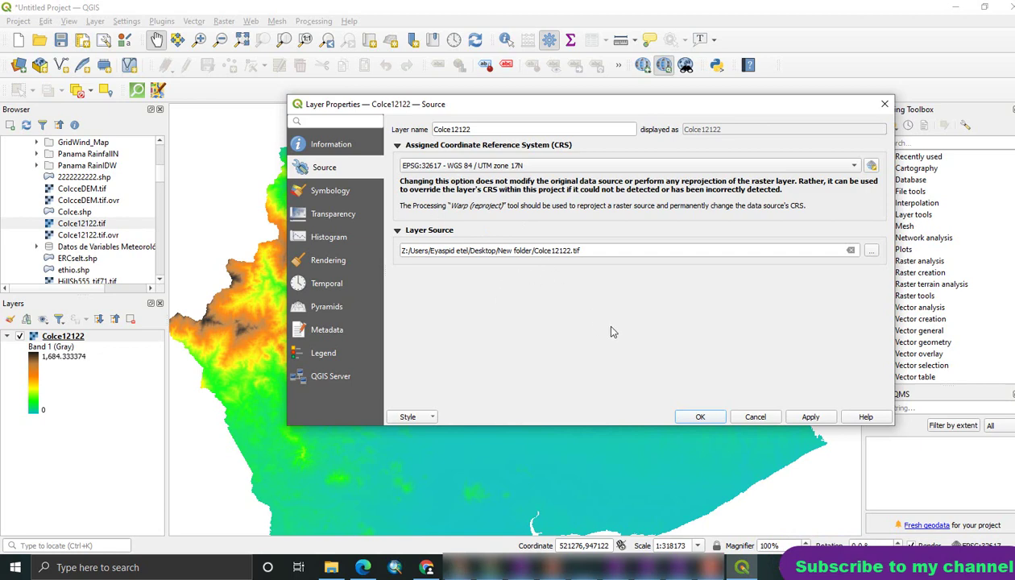
click(885, 104)
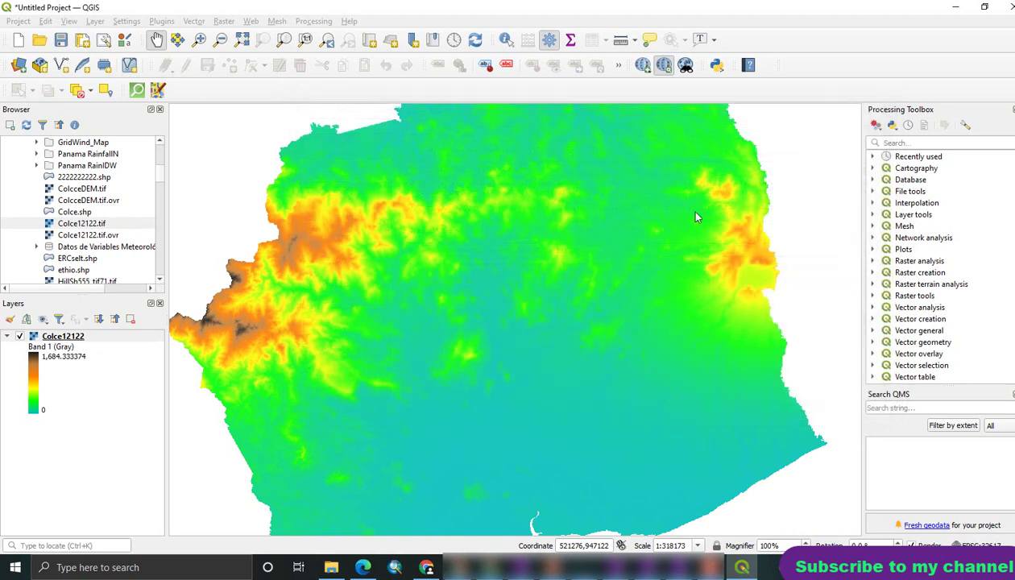
Zoom out to the full raster and find Hillshade by searching 'hil' in the Processing Toolbox.
scroll(564, 333, down, 1)
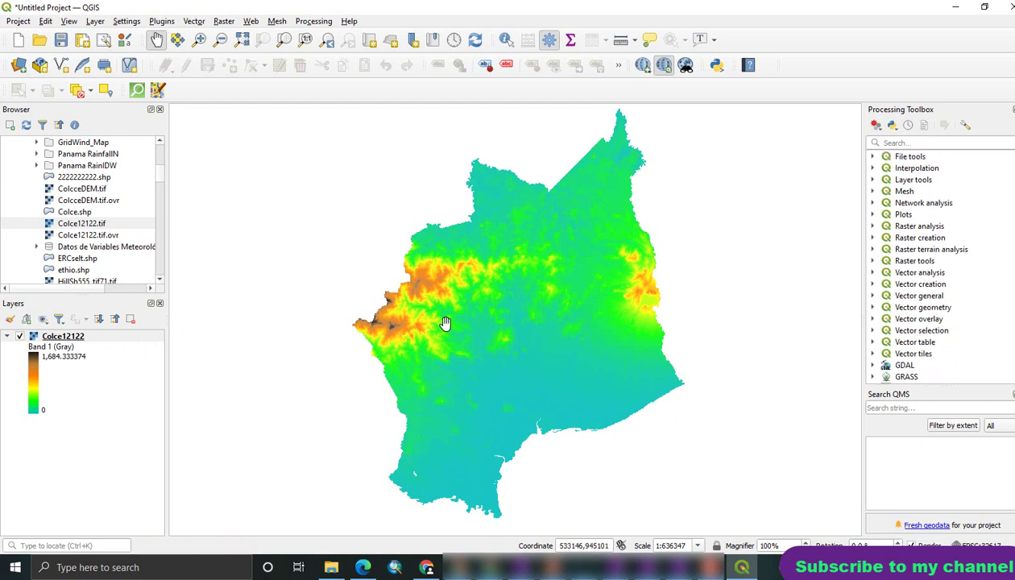
drag(508, 321, 444, 313)
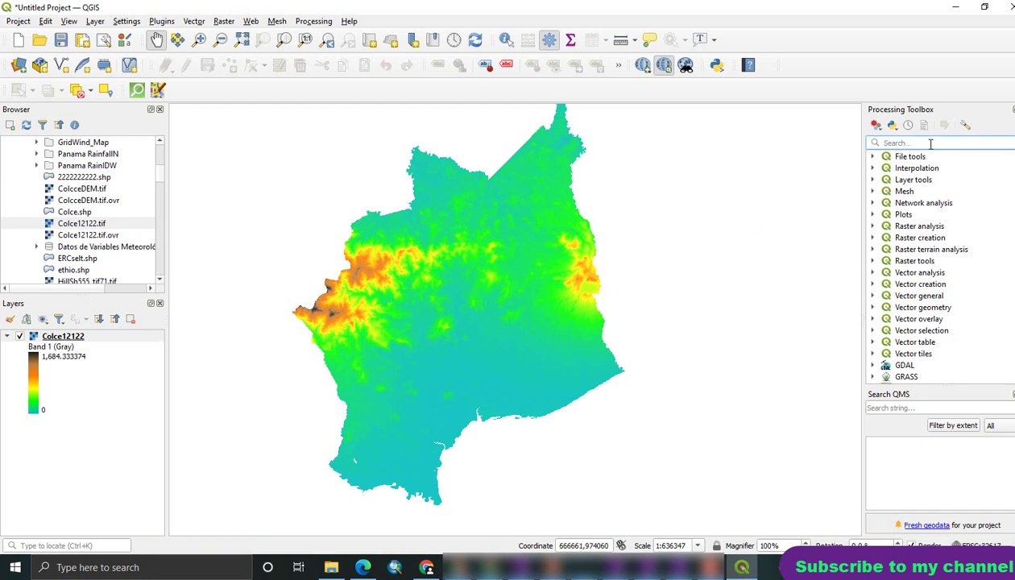
text(hil)
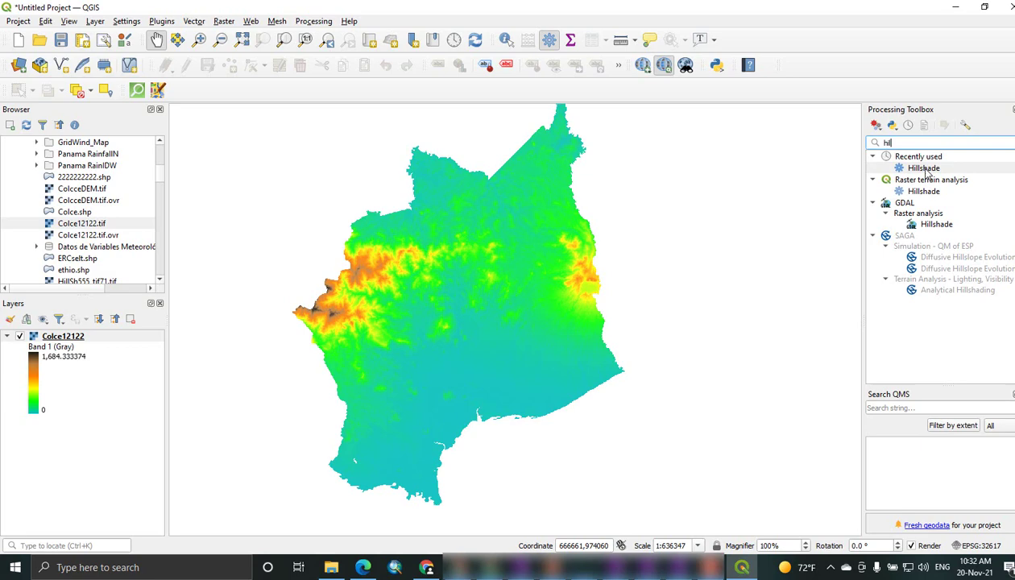
click(925, 168)
Run Hillshade on Colce12122 with Z factor 2, saving to a temporary file.
double_click(925, 169)
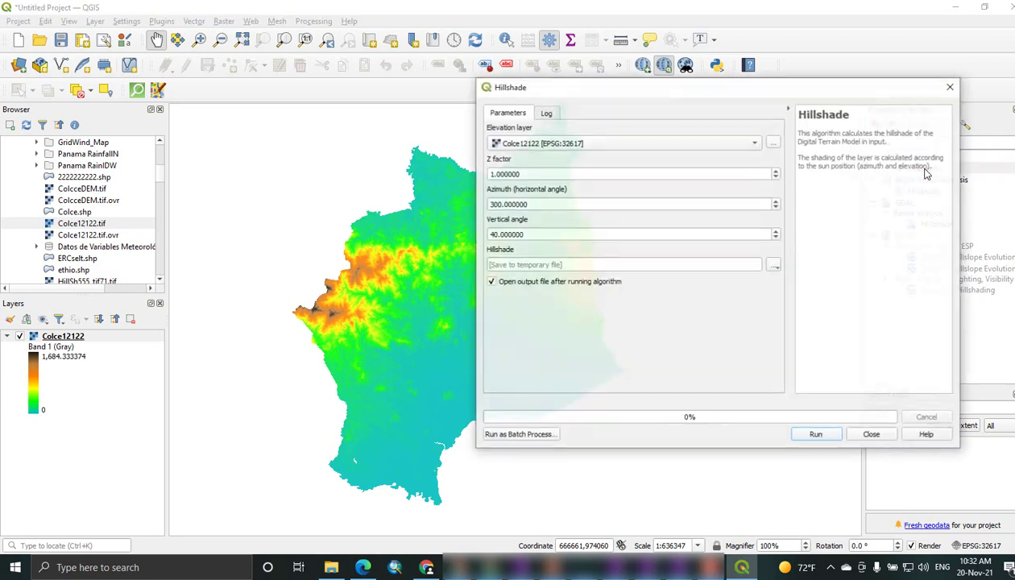
drag(754, 89, 741, 150)
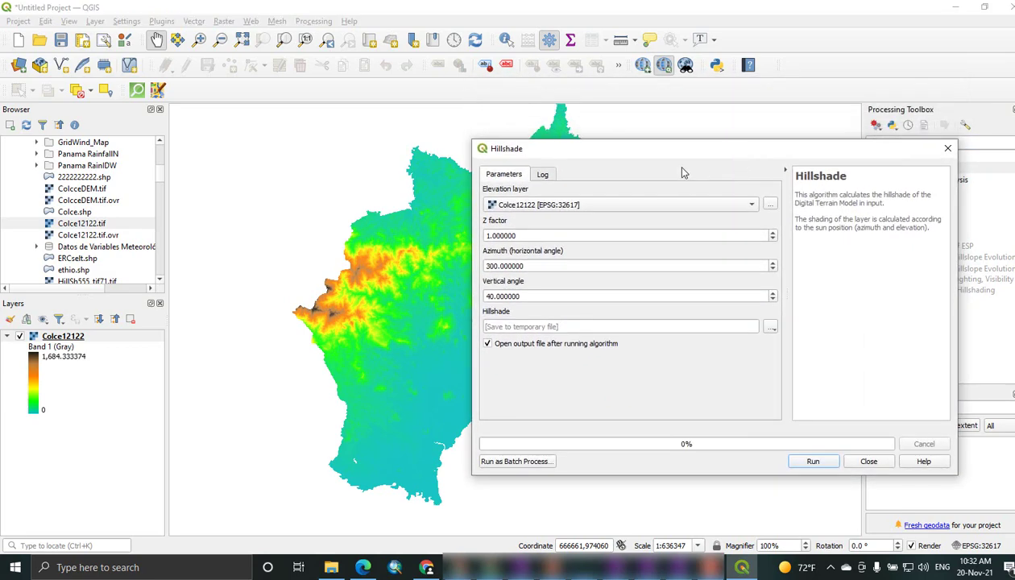
click(582, 207)
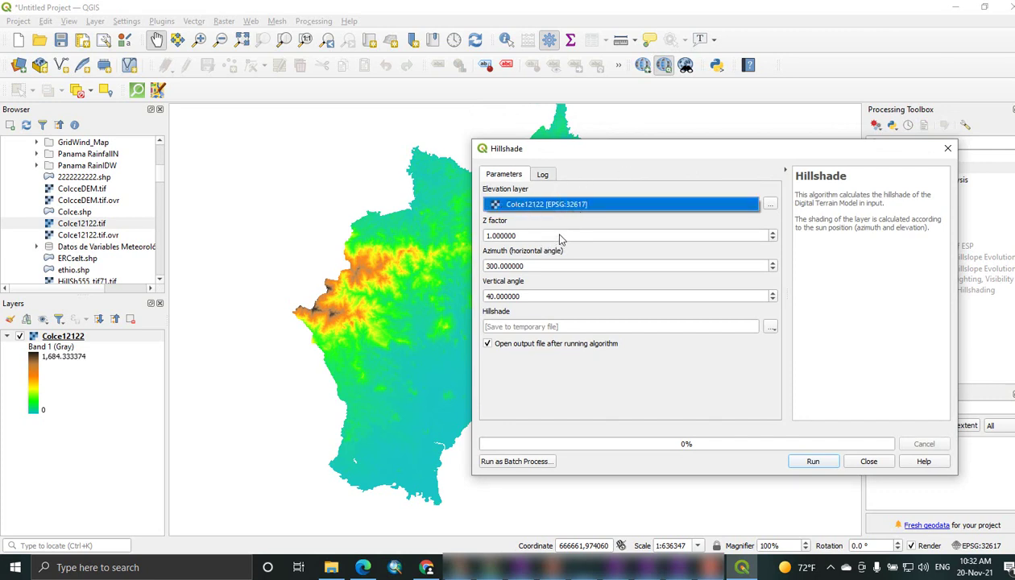
click(532, 234)
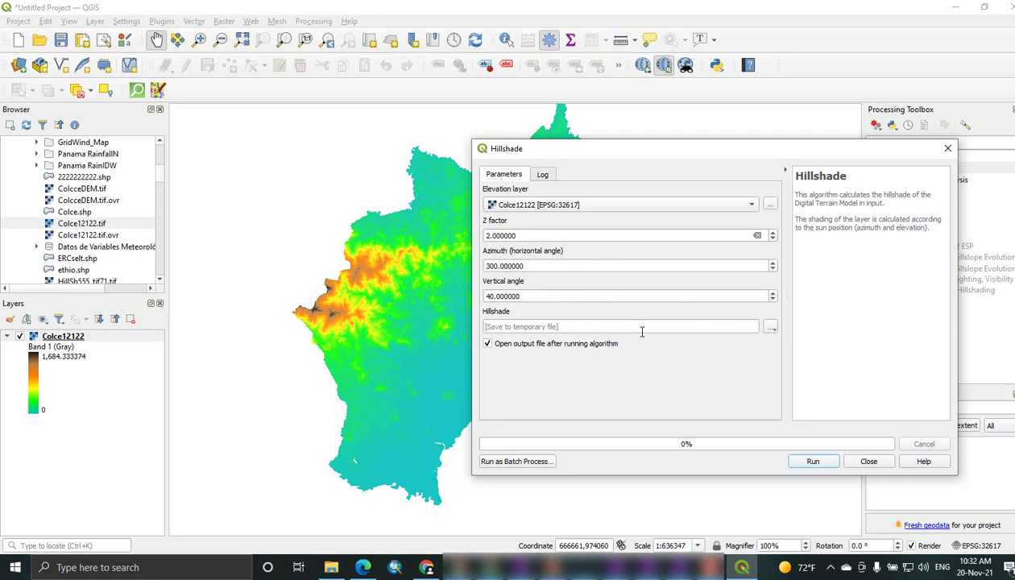
click(770, 327)
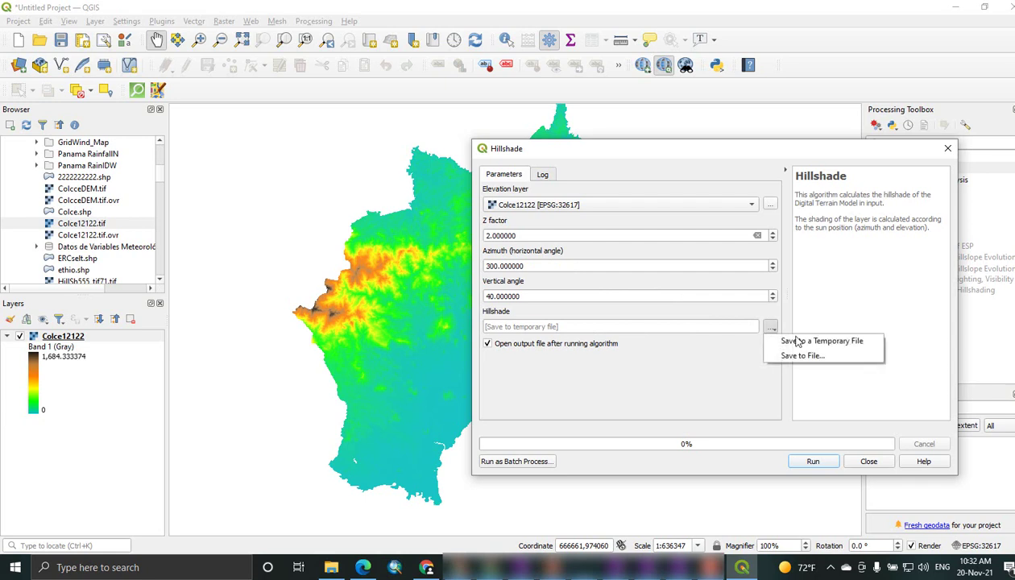
click(677, 349)
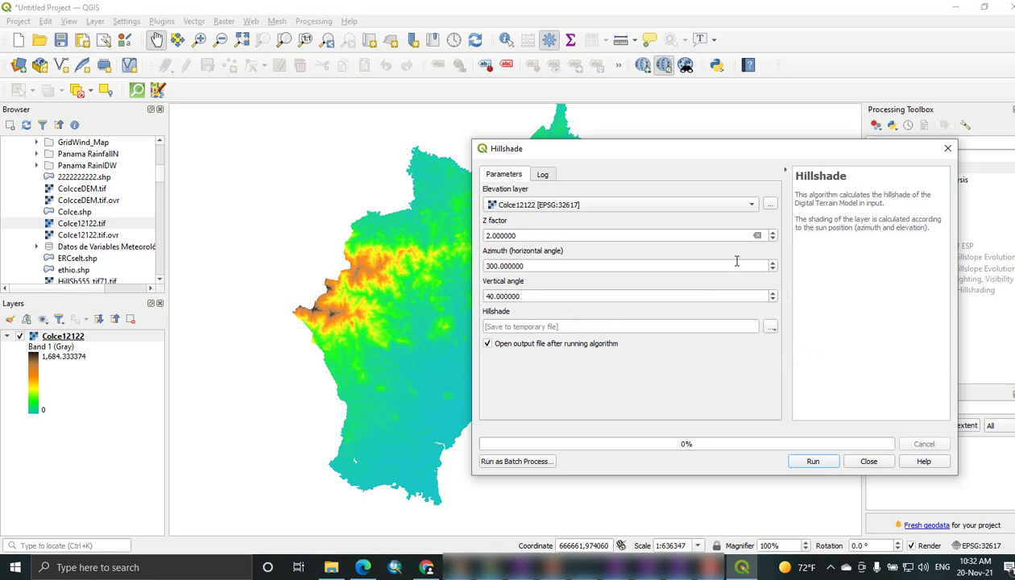
click(814, 462)
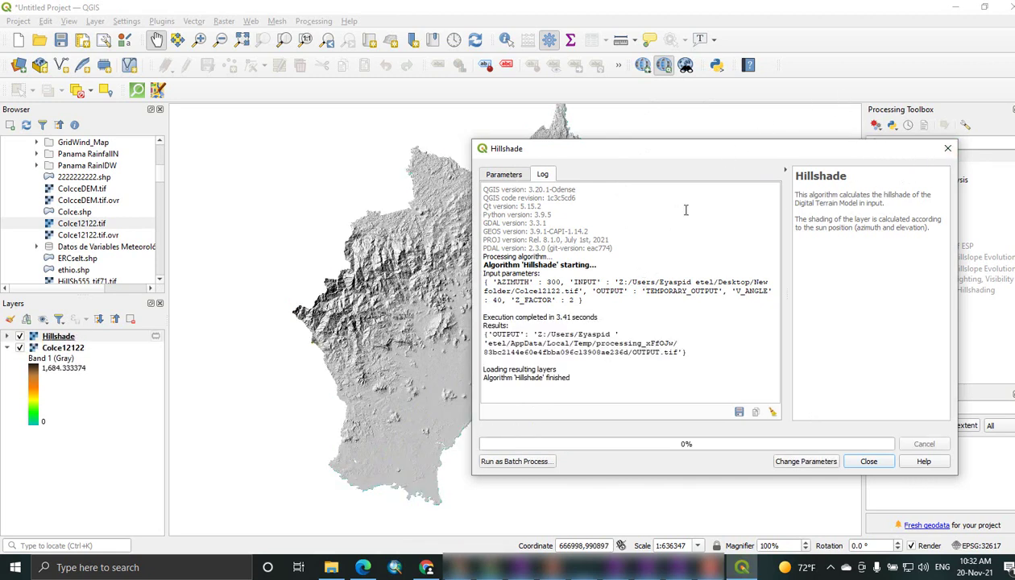
Close the Hillshade window and pan around the shaded relief on the map.
click(869, 462)
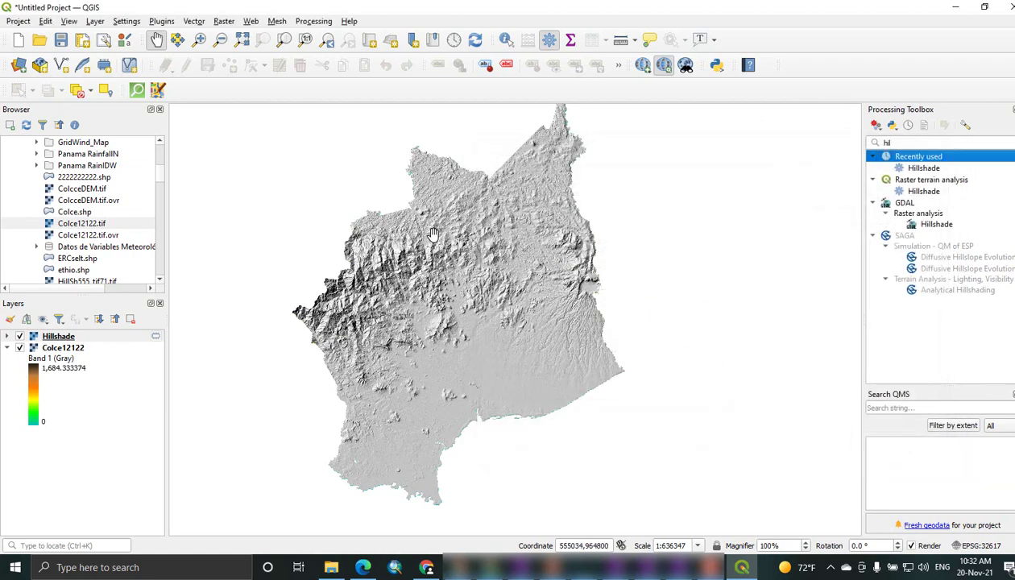
scroll(434, 234, up, 2)
scroll(433, 234, down, 2)
scroll(424, 235, up, 2)
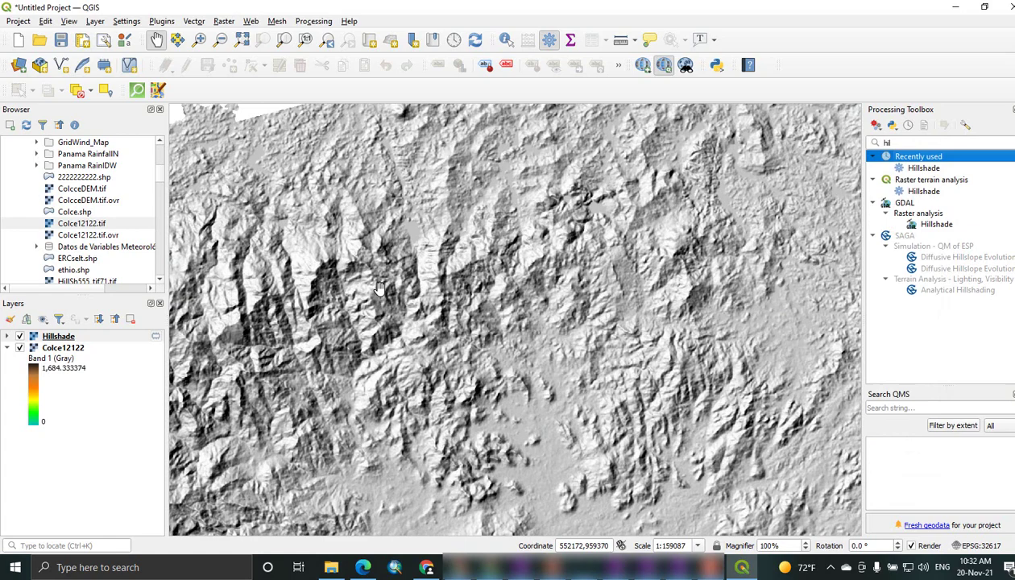
drag(374, 285, 473, 234)
drag(375, 282, 439, 319)
drag(344, 304, 386, 287)
Zoom over the relief and expand Hillshade's grey 0 to 254.99617 legend in Layers.
scroll(456, 258, down, 2)
scroll(456, 257, up, 1)
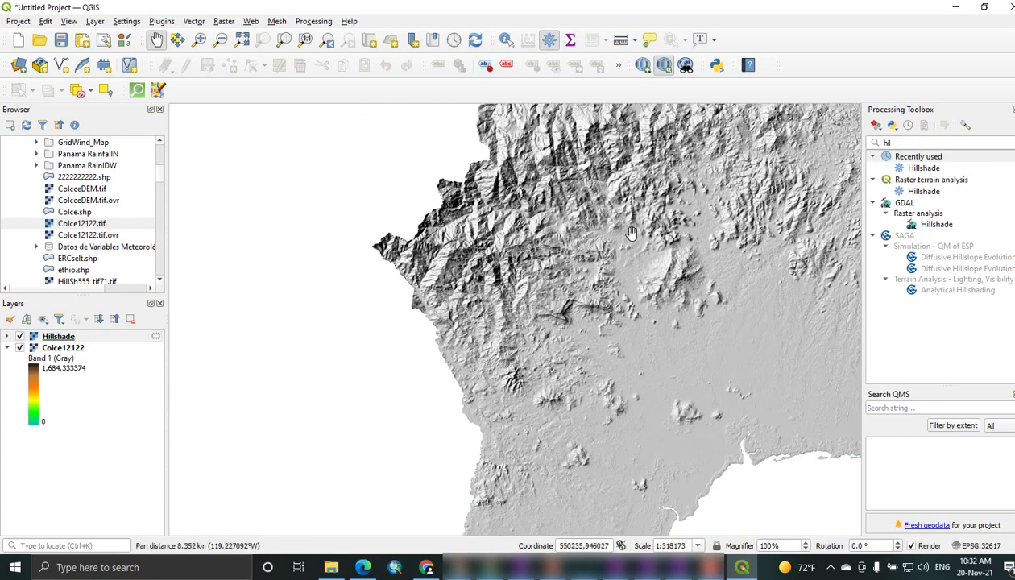
scroll(524, 279, down, 2)
scroll(540, 258, up, 3)
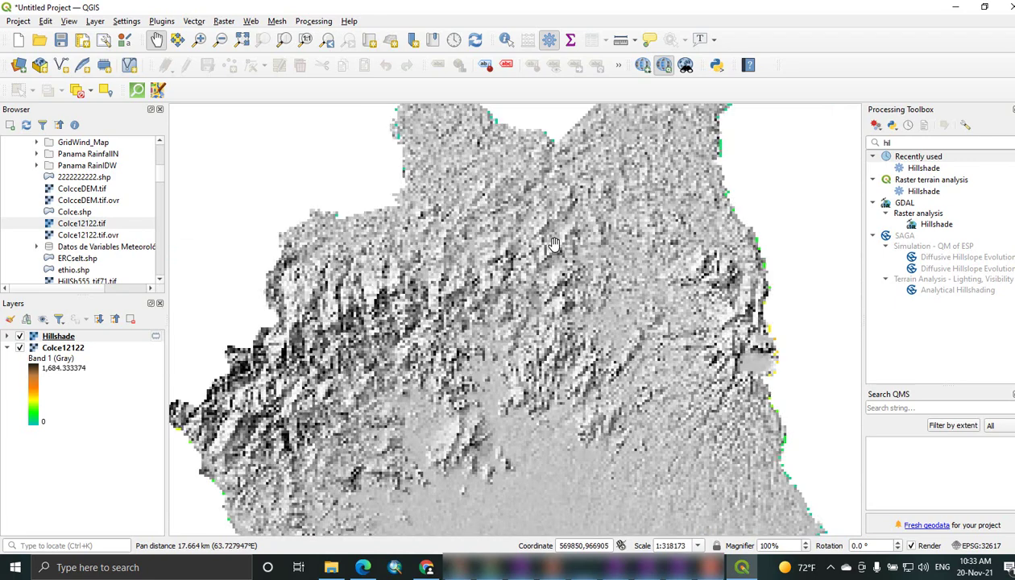
scroll(554, 243, down, 1)
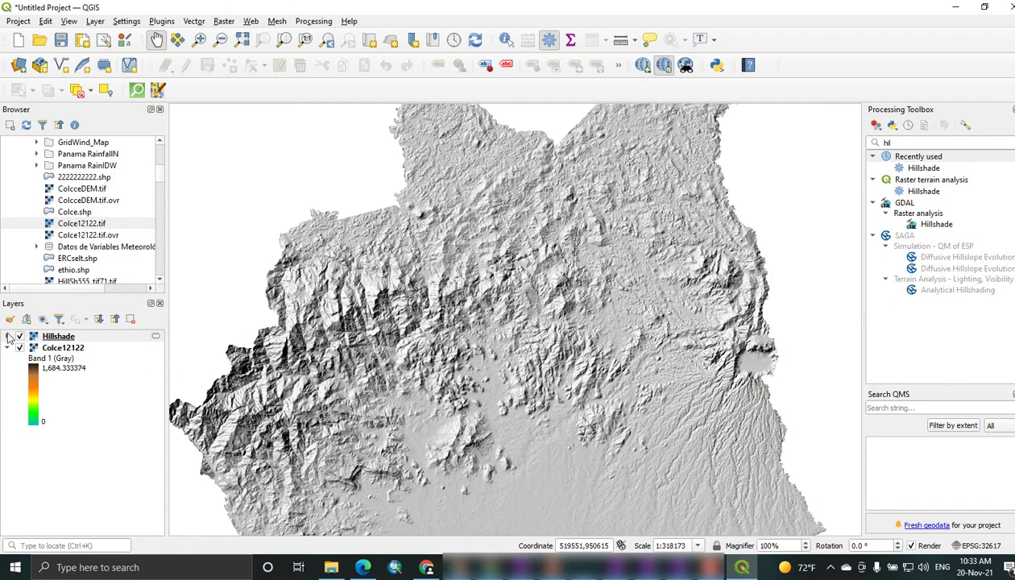
click(8, 337)
click(37, 378)
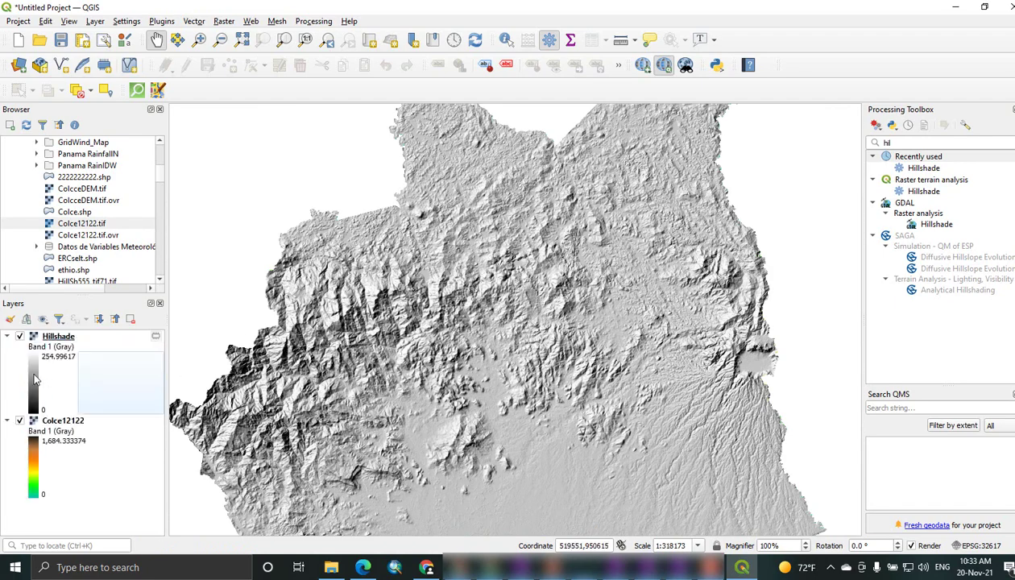
Render the Hillshade layer as Singleband pseudocolor with a purple-to-yellow ramp.
double_click(112, 355)
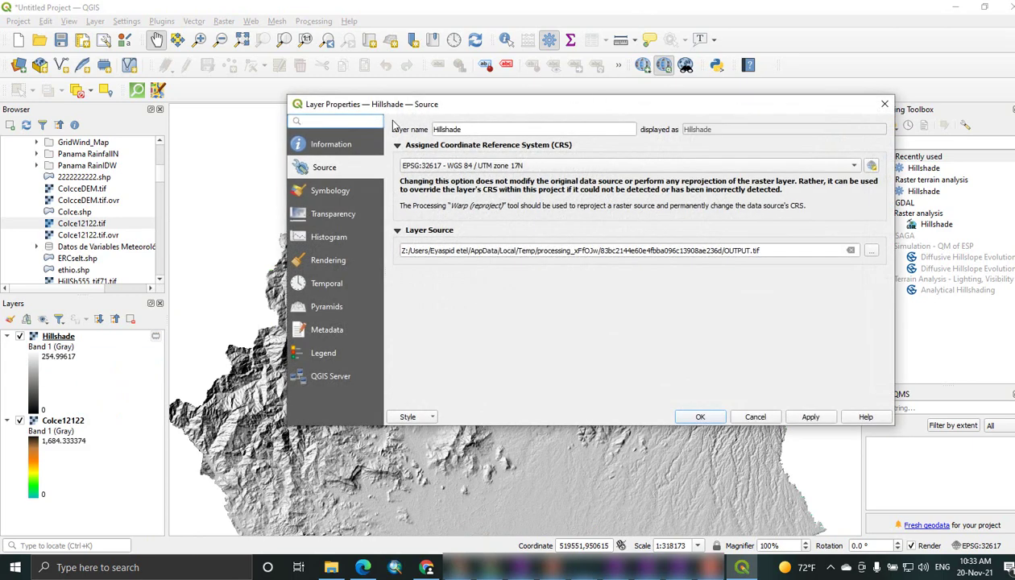
click(332, 191)
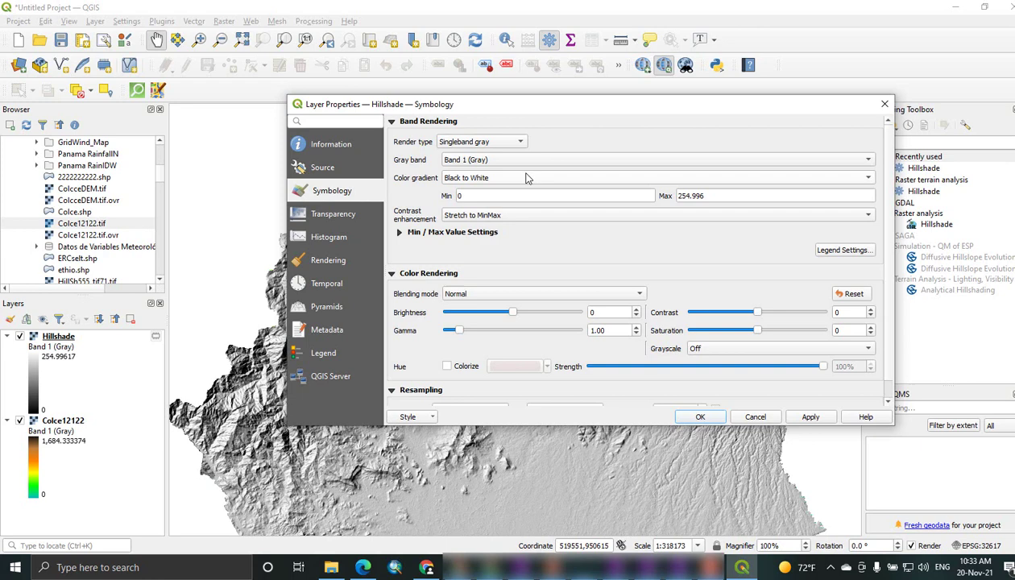
click(518, 145)
click(480, 156)
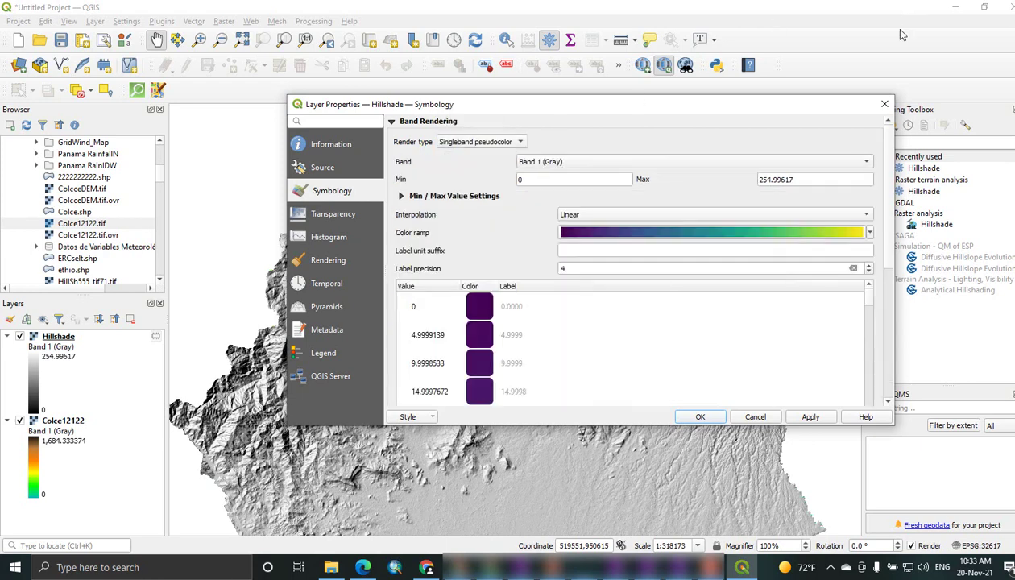
click(810, 417)
click(700, 416)
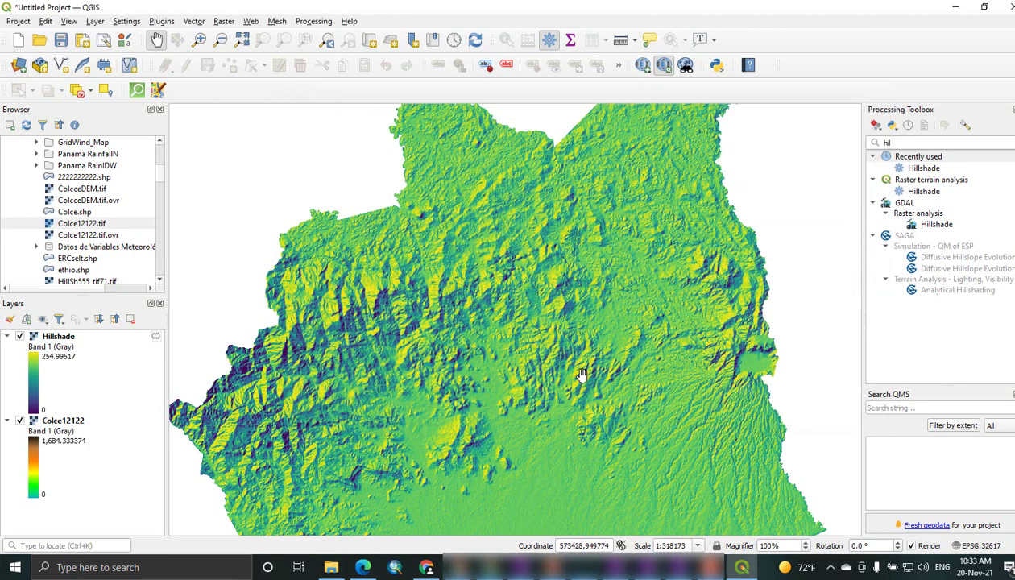
Zoom out to the whole study area and begin dragging Hillshade down the layer list.
scroll(583, 373, down, 1)
drag(582, 373, 569, 310)
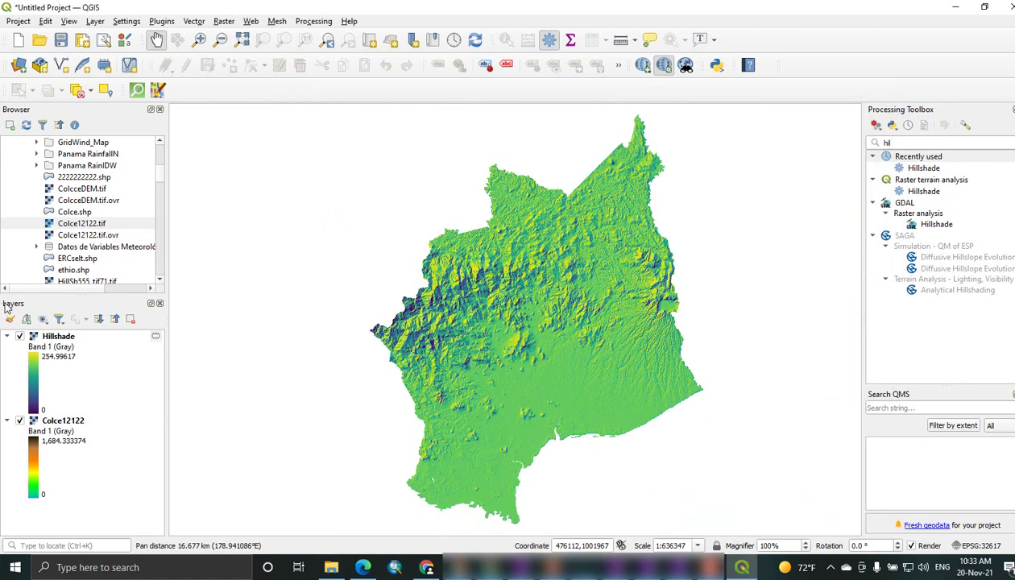
drag(64, 338, 71, 485)
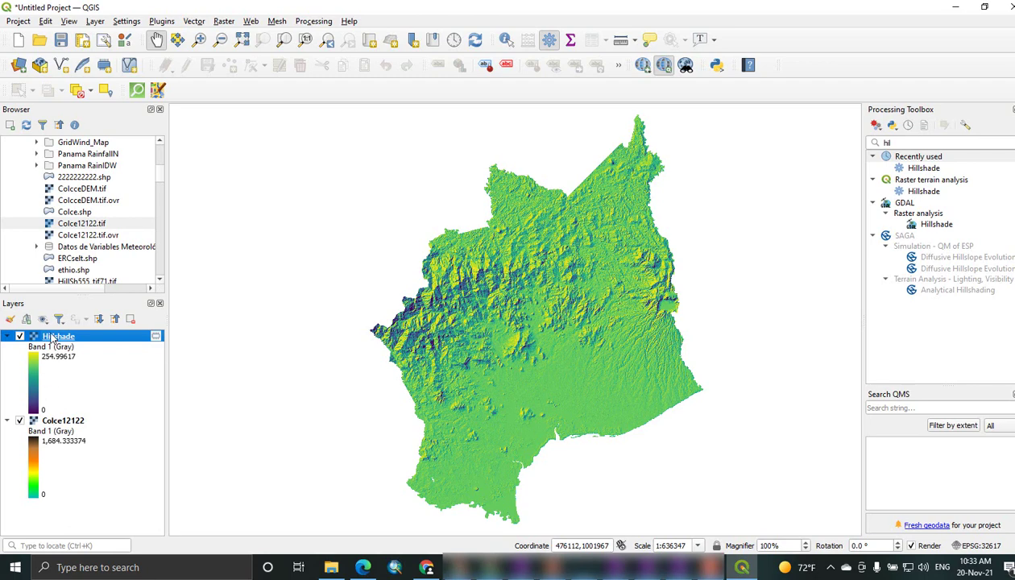
Place Hillshade below Colce12122 and lower Colce12122's global opacity to 60%, then 50%.
drag(53, 340, 45, 515)
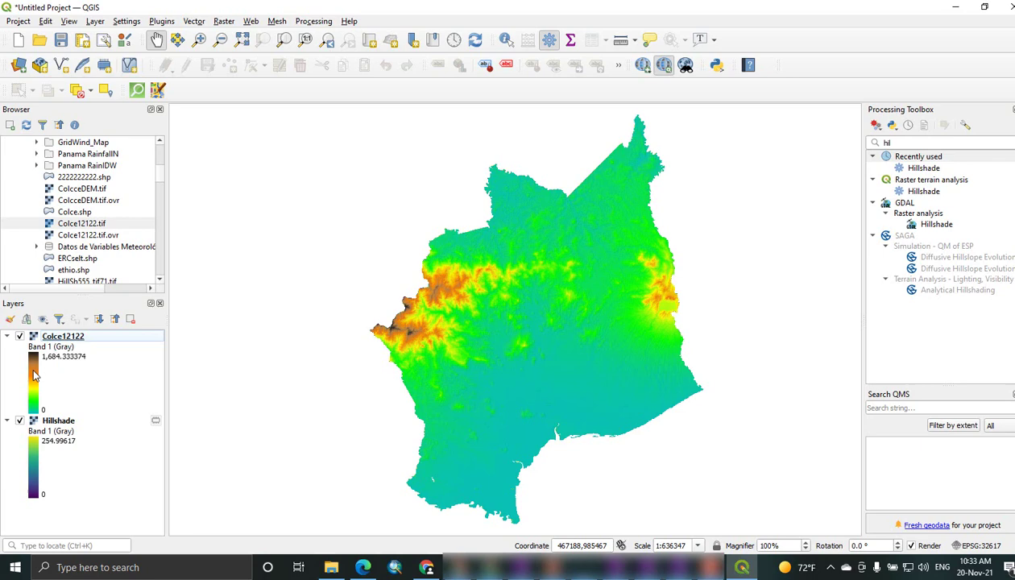
double_click(47, 352)
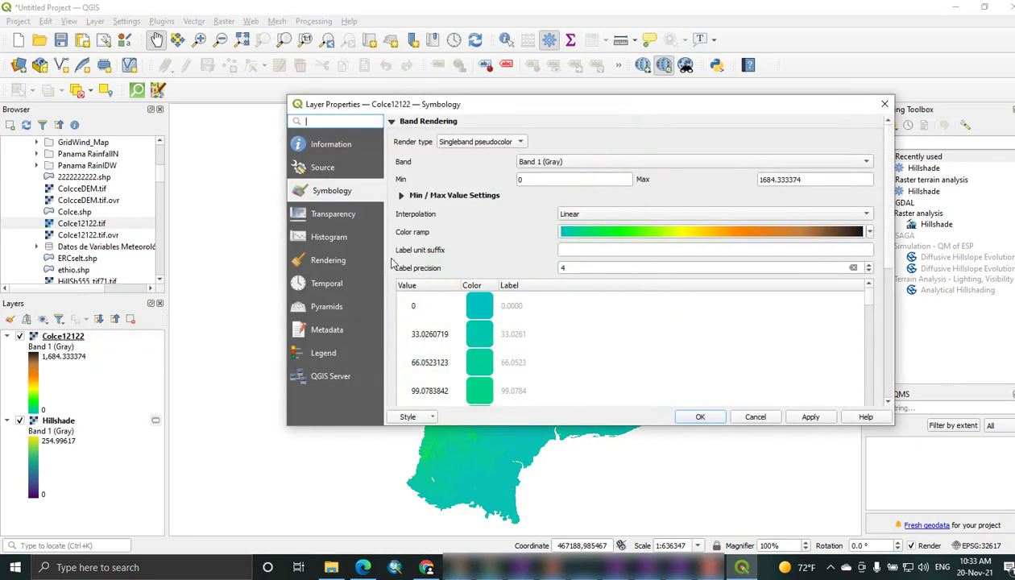
click(330, 213)
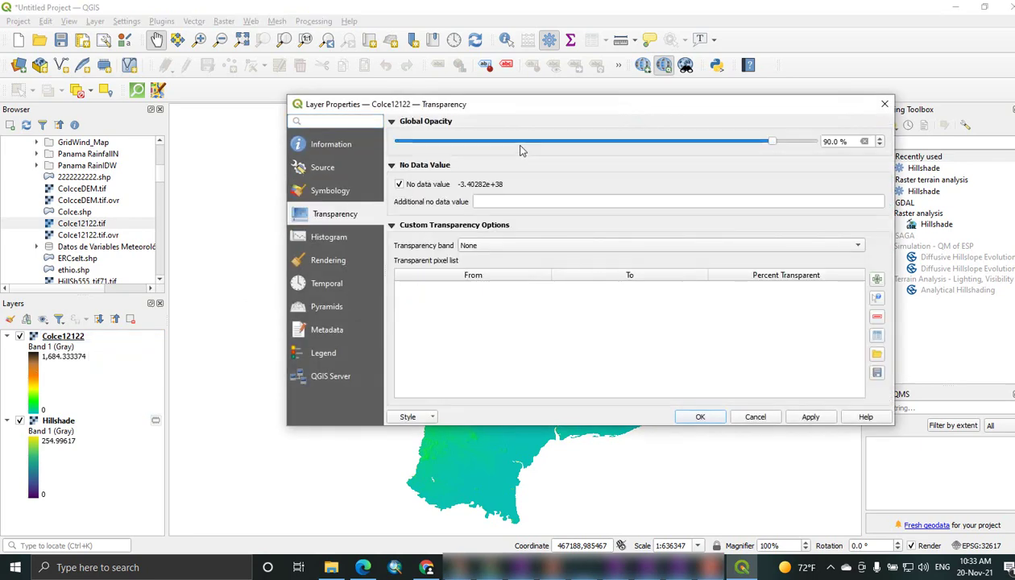
click(633, 142)
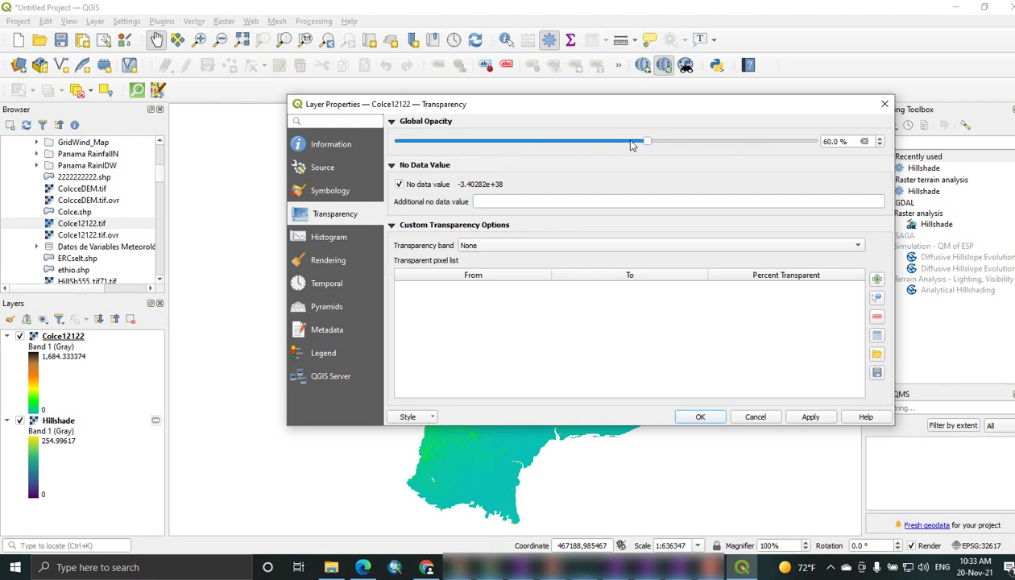
click(810, 418)
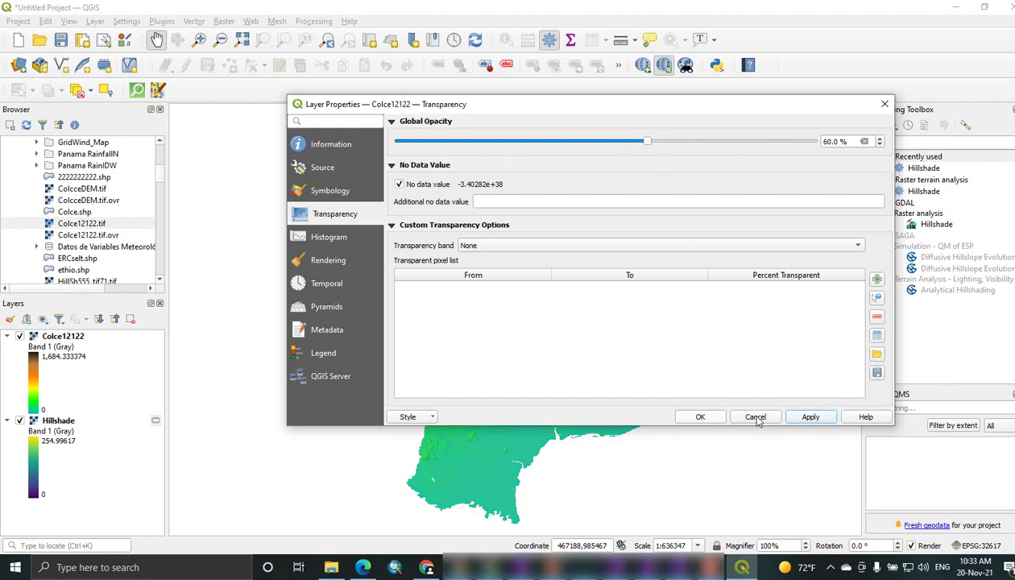
click(700, 417)
scroll(524, 322, up, 1)
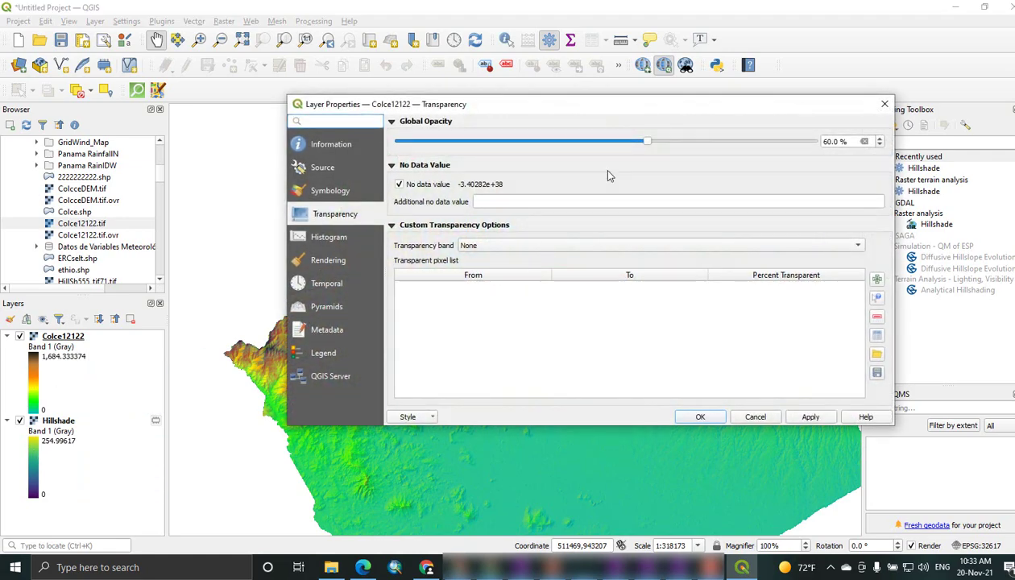
drag(647, 142, 606, 141)
Confirm the opacity change and pan across the blended coloured relief.
click(700, 417)
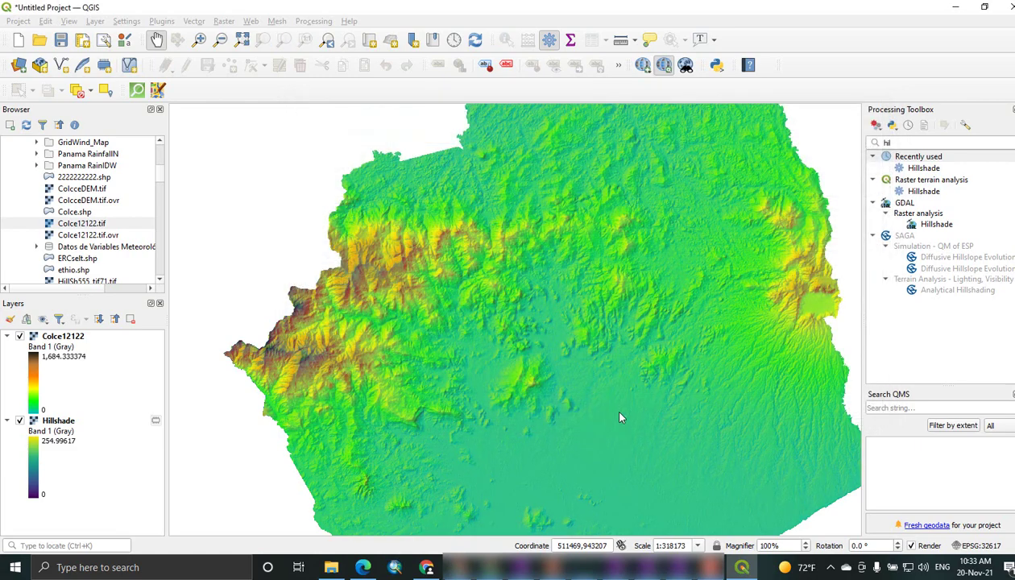
scroll(539, 364, down, 1)
scroll(552, 342, up, 1)
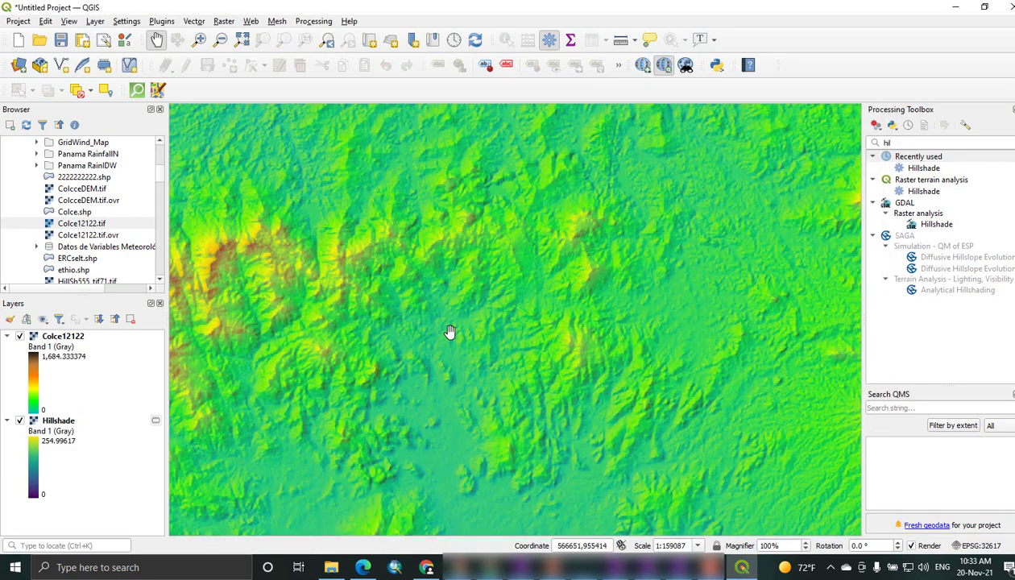
scroll(379, 335, down, 1)
mouse_move(378, 333)
mouse_down()
mouse_move(397, 327)
mouse_move(365, 331)
mouse_up()
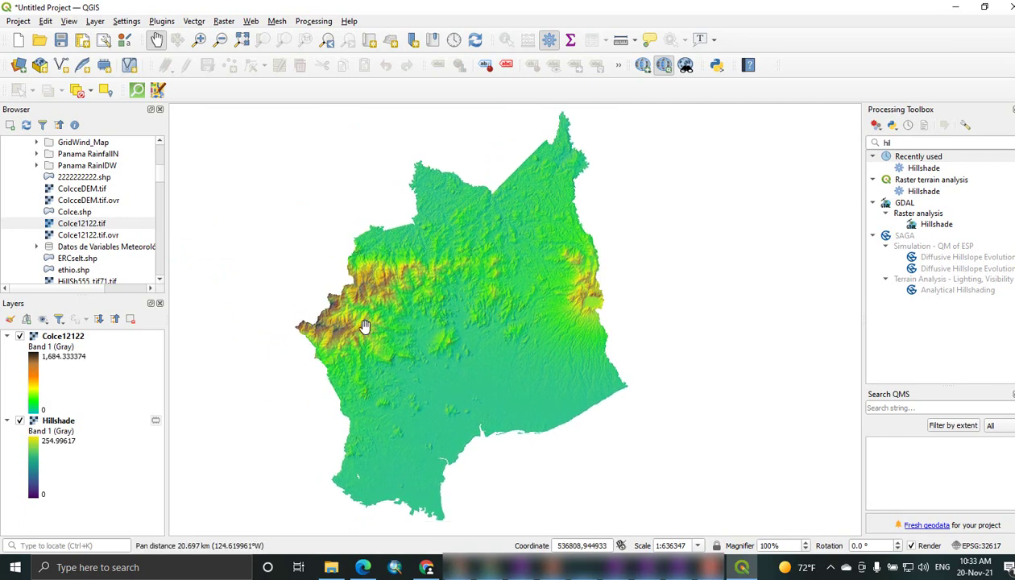
Zoom and recentre over the green-to-brown blended relief, then bring up the View menu.
scroll(365, 329, up, 1)
scroll(381, 288, up, 1)
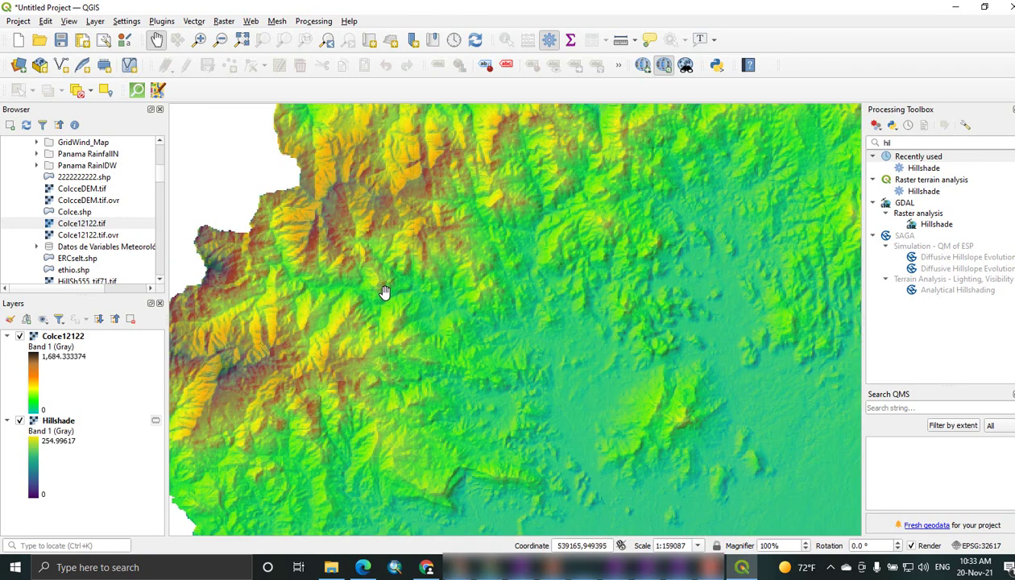
scroll(385, 290, down, 1)
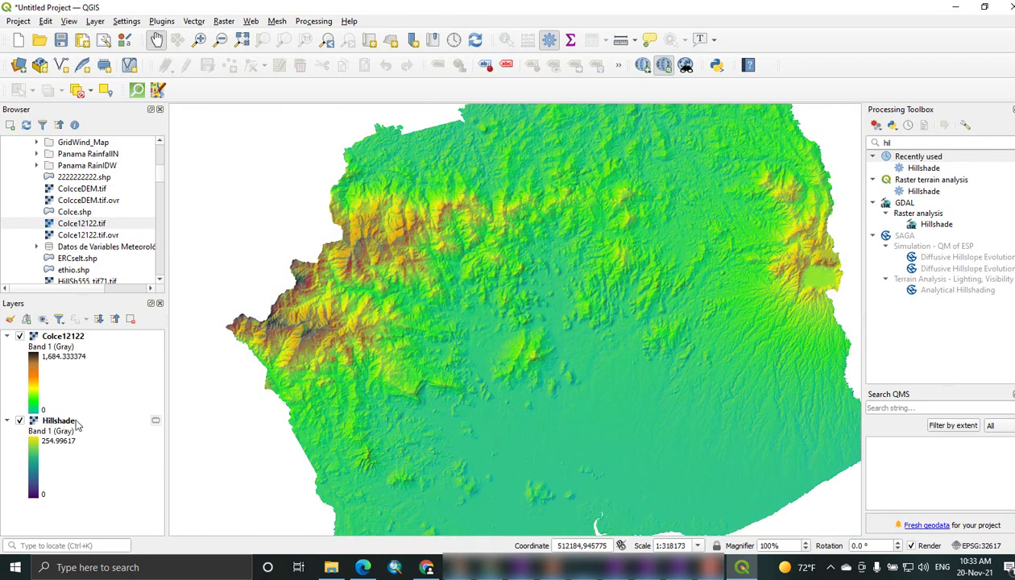
scroll(483, 309, down, 2)
scroll(527, 314, up, 2)
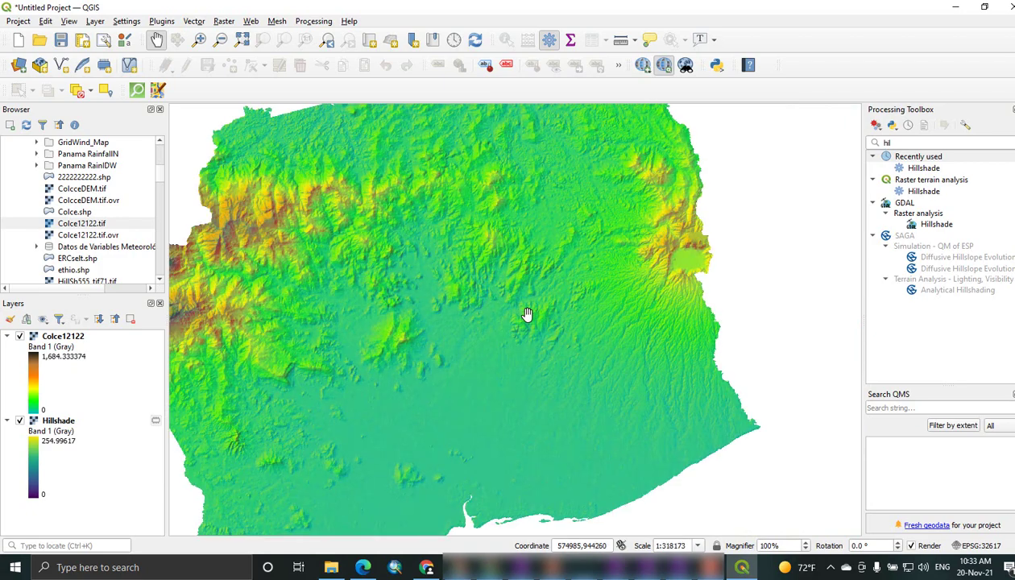
scroll(527, 315, down, 1)
drag(494, 315, 494, 322)
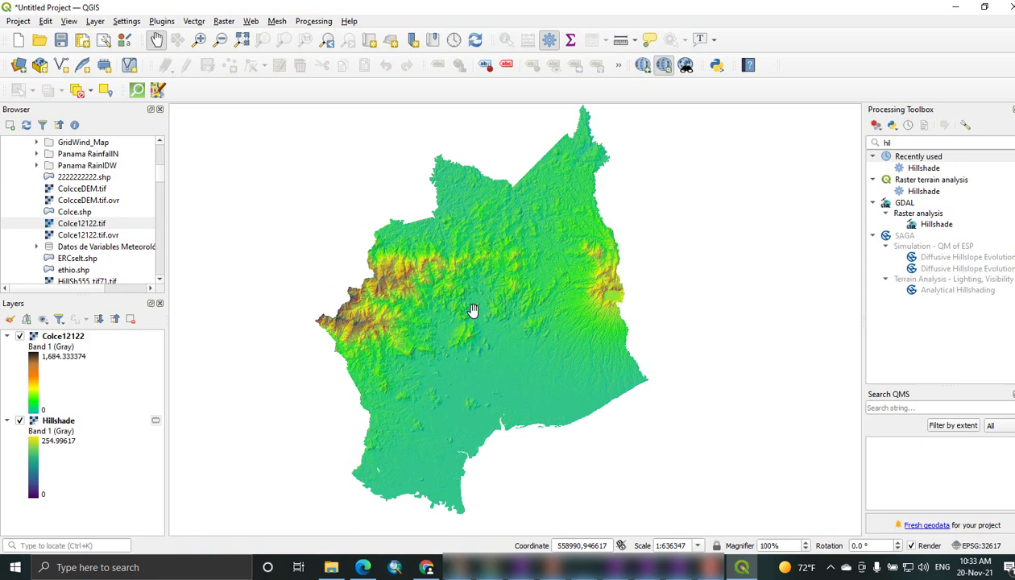
scroll(494, 288, up, 1)
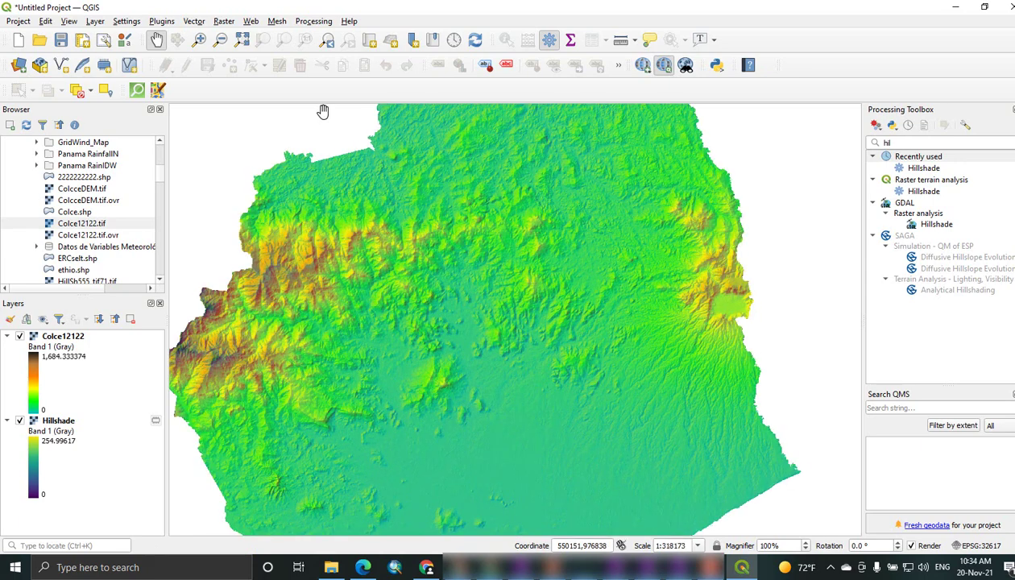
click(69, 21)
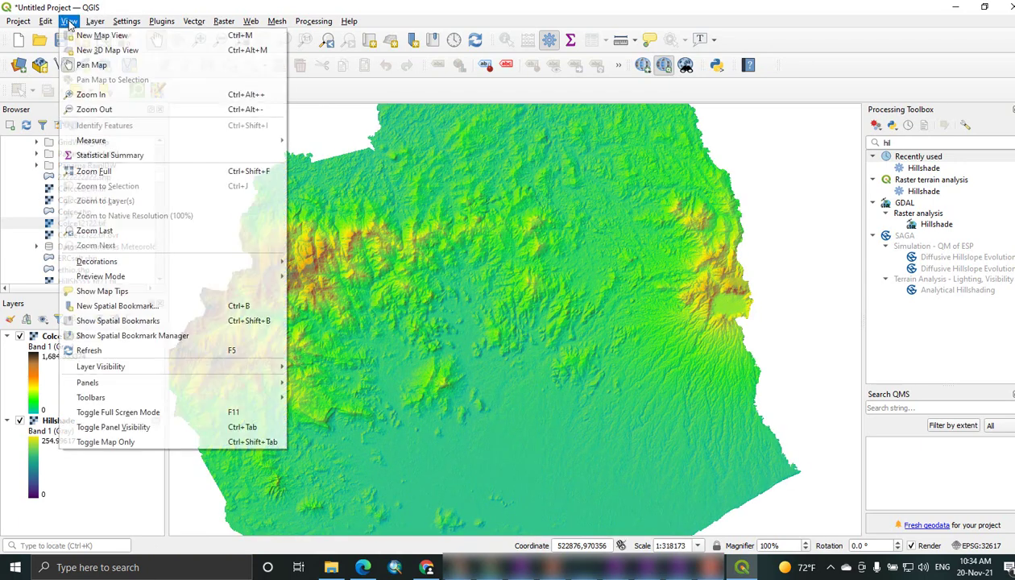
Create a New 3D Map View and enlarge the 3D Map 1 window over the map centre.
click(105, 54)
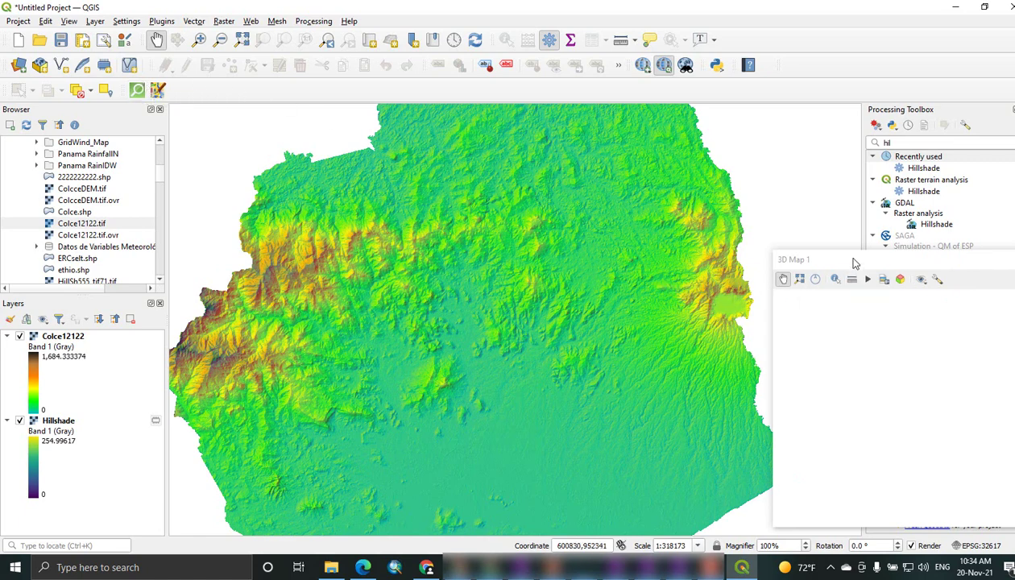
drag(856, 264, 419, 253)
drag(598, 348, 931, 348)
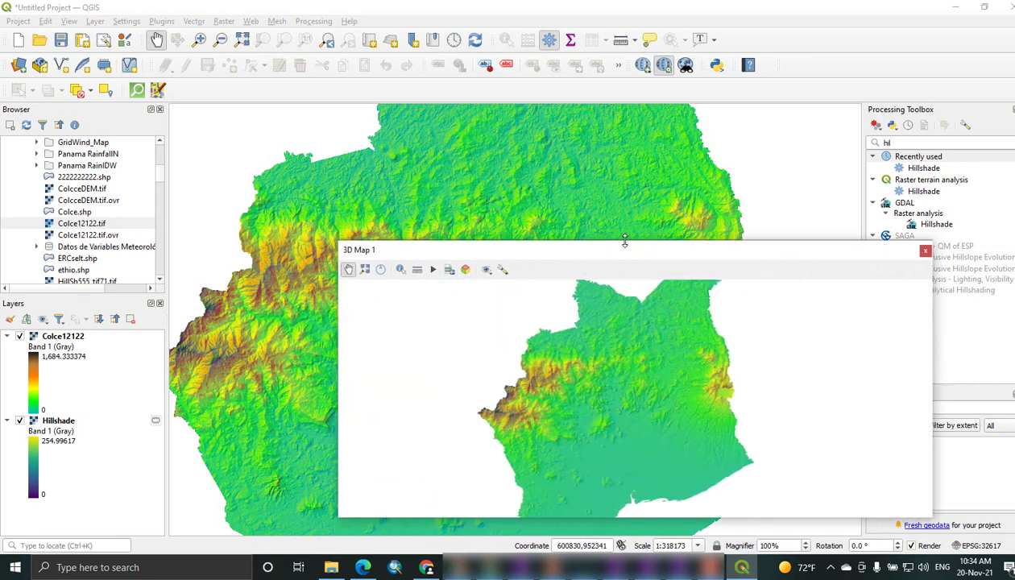
drag(625, 242, 623, 202)
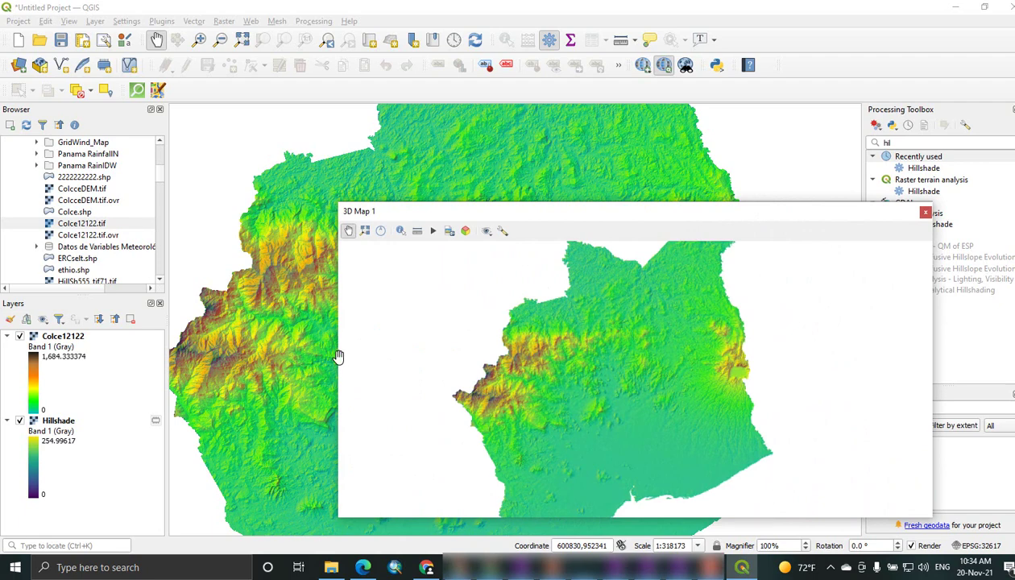
drag(335, 358, 134, 376)
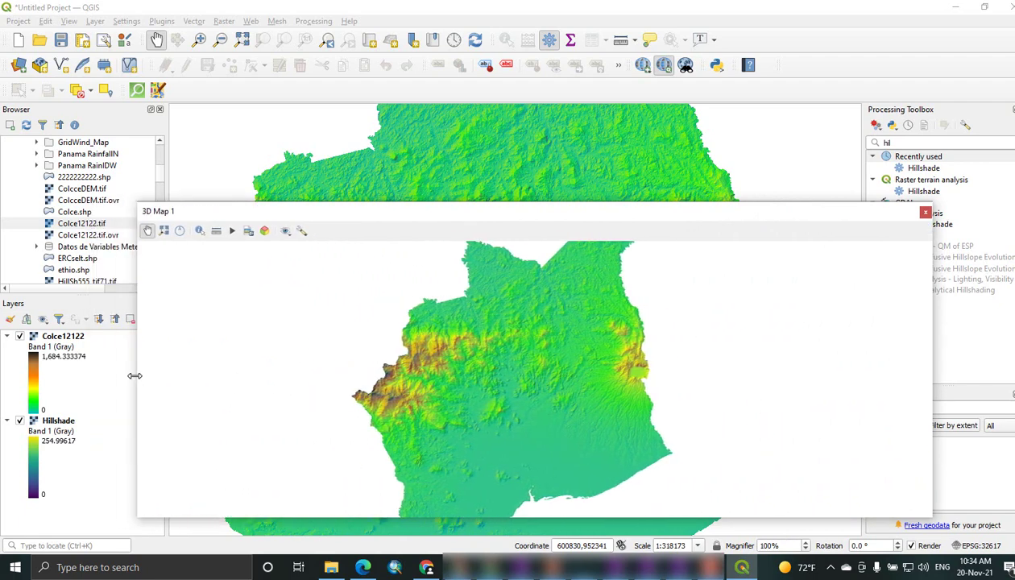
drag(564, 517, 576, 534)
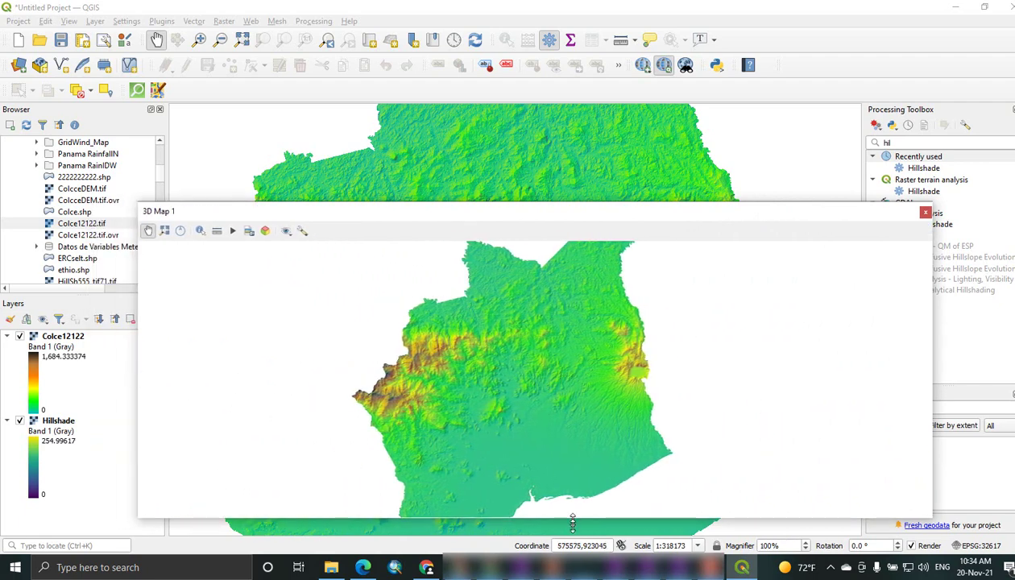
scroll(558, 408, down, 3)
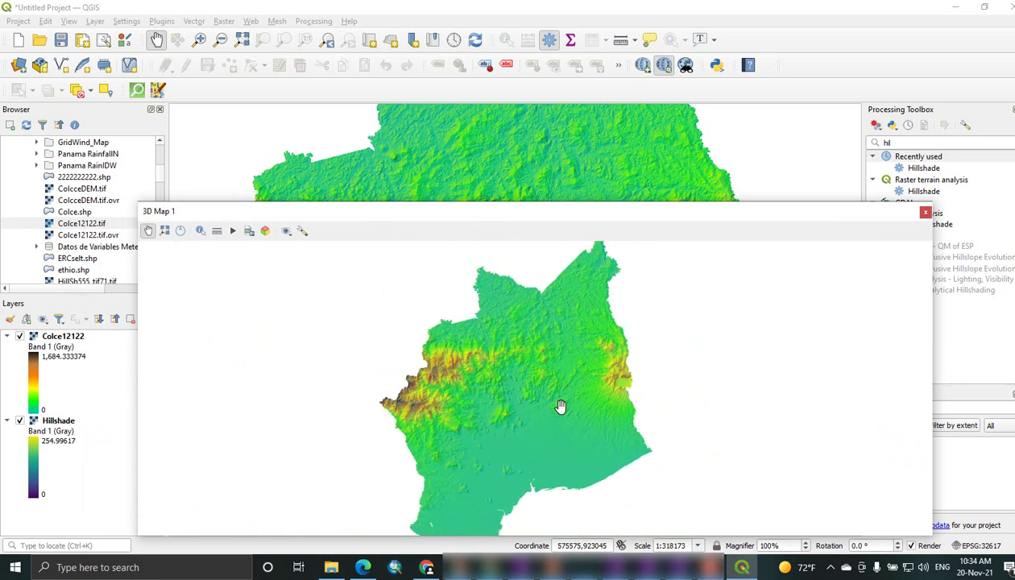
Mute the computer's system sound from the volume controls.
scroll(562, 407, down, 1)
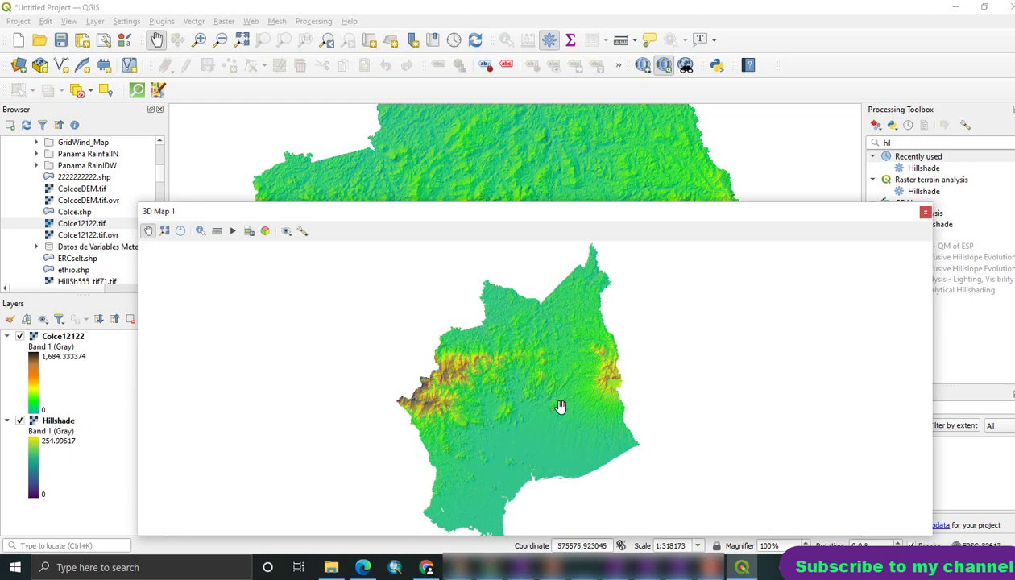
click(938, 567)
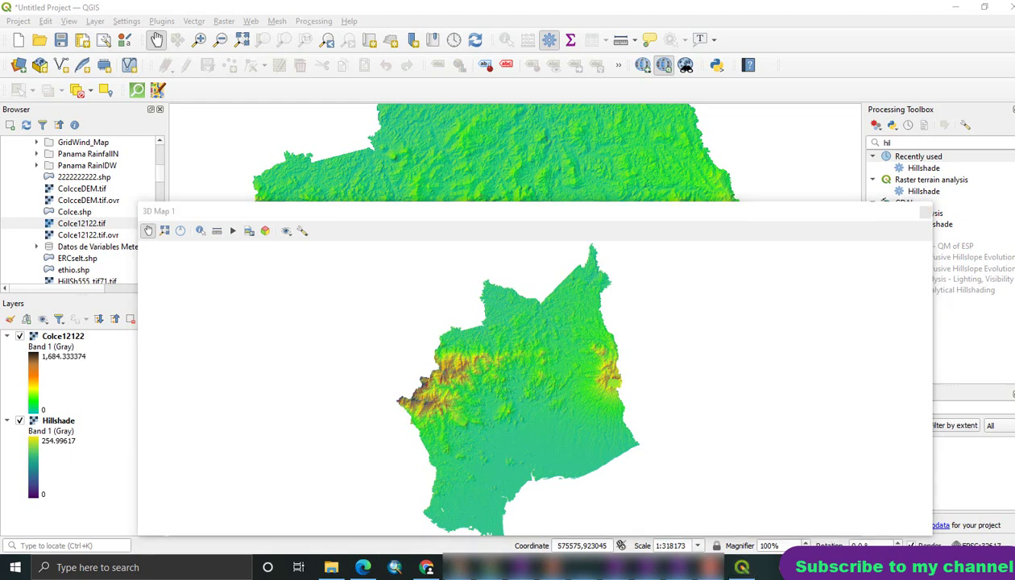
click(848, 538)
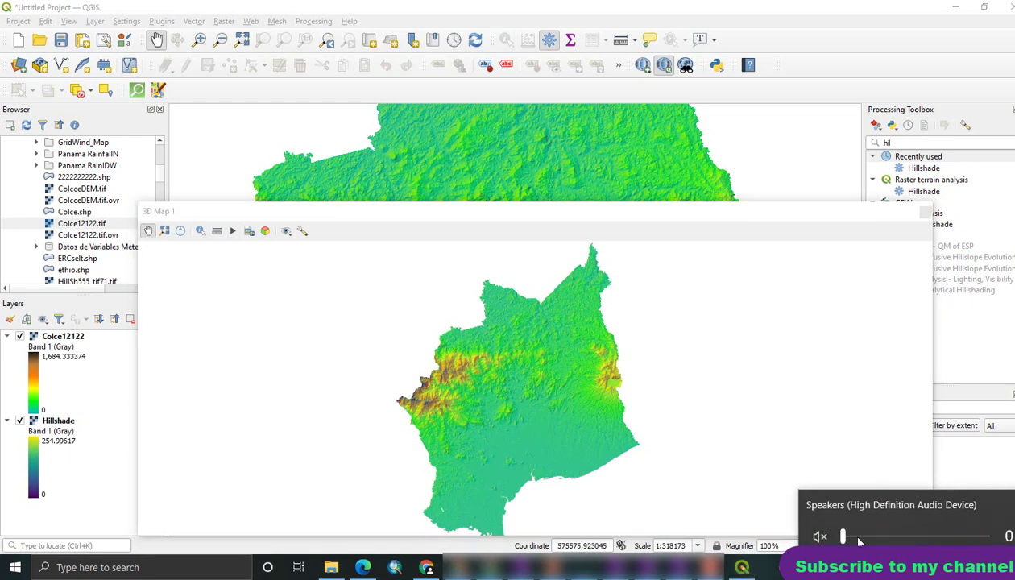
click(686, 451)
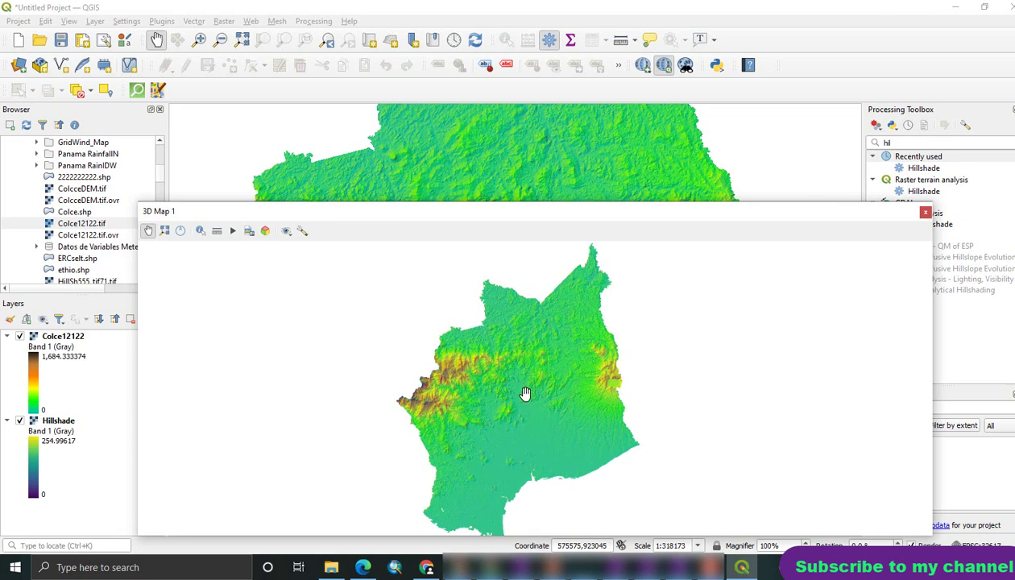
Zoom the 3D terrain in and out and tilt it between oblique and top-down views.
mouse_move(524, 365)
mouse_down()
mouse_move(524, 494)
mouse_move(550, 494)
mouse_move(555, 465)
mouse_move(552, 501)
mouse_move(549, 450)
mouse_move(573, 378)
mouse_move(527, 368)
mouse_up()
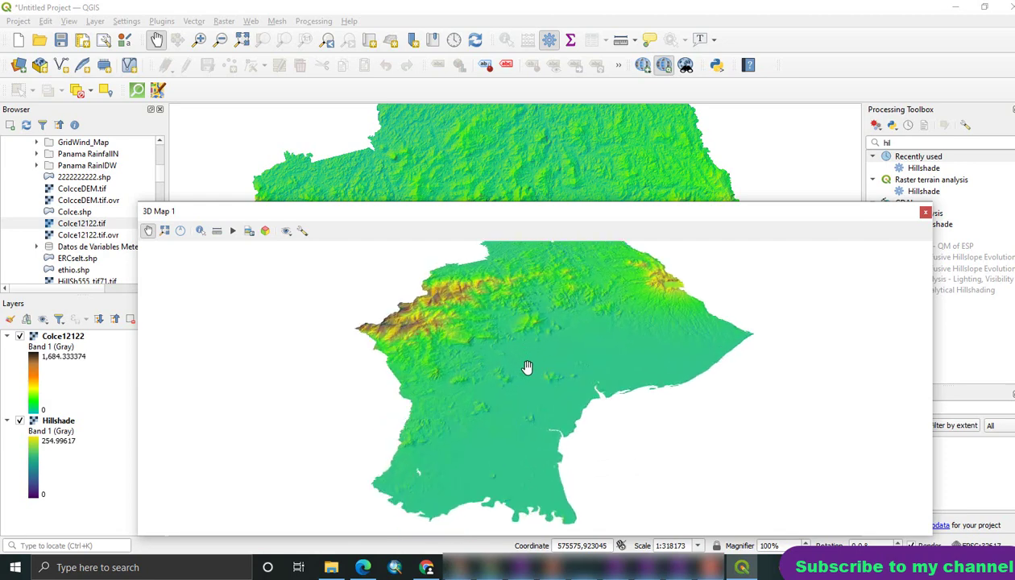
scroll(498, 353, up, 3)
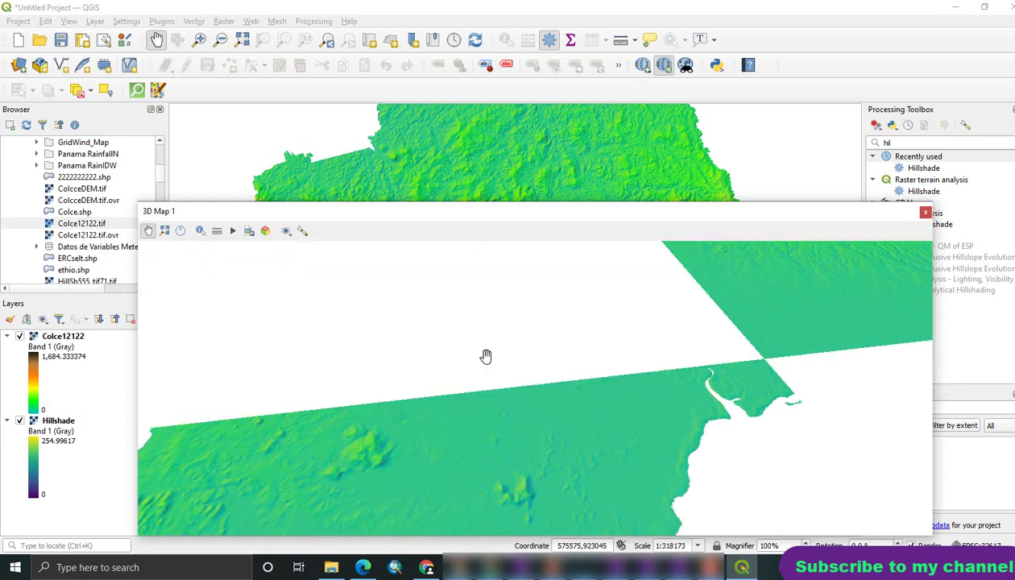
scroll(485, 358, down, 2)
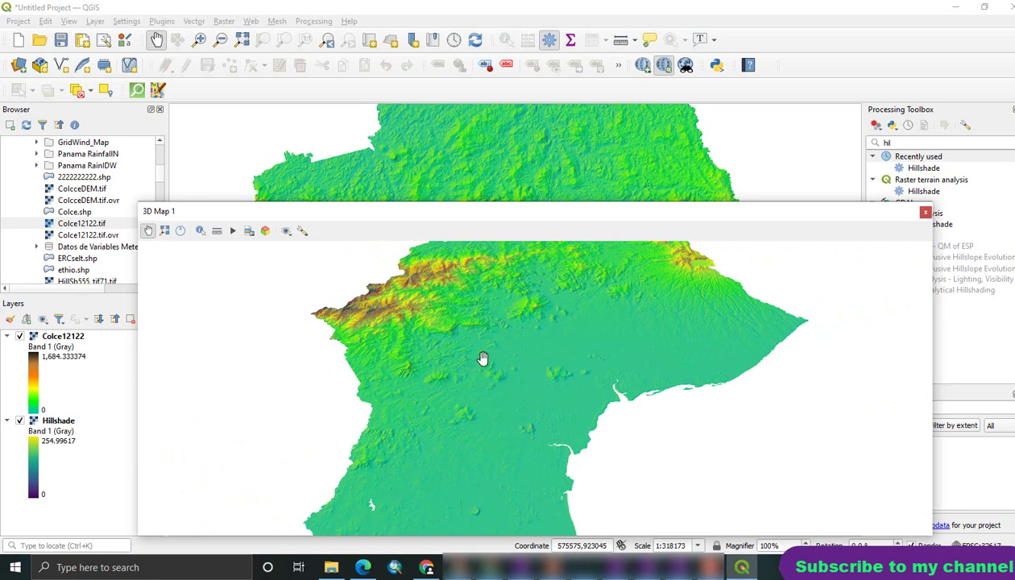
scroll(567, 364, down, 2)
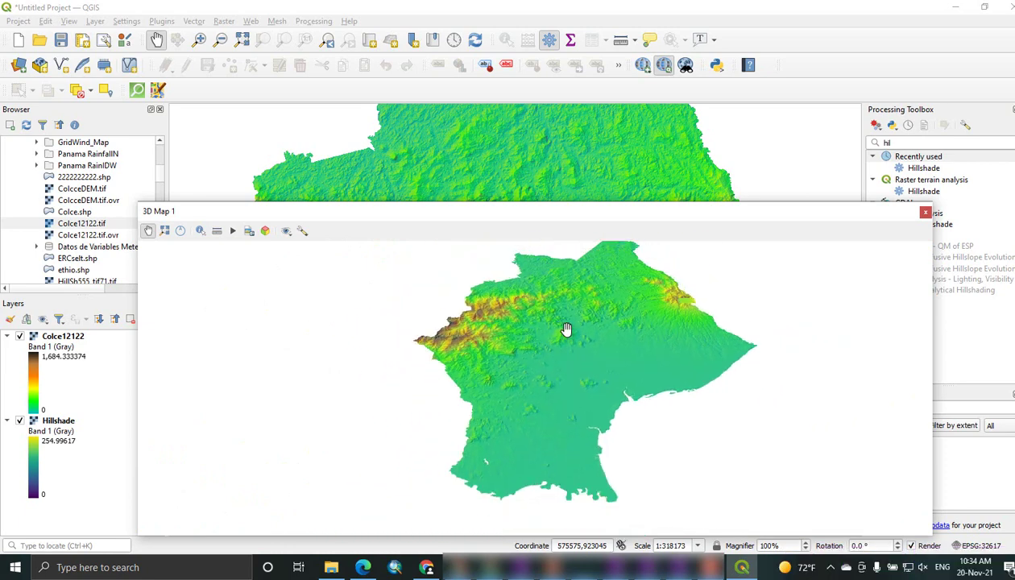
scroll(519, 379, up, 3)
scroll(533, 358, down, 3)
scroll(532, 361, up, 2)
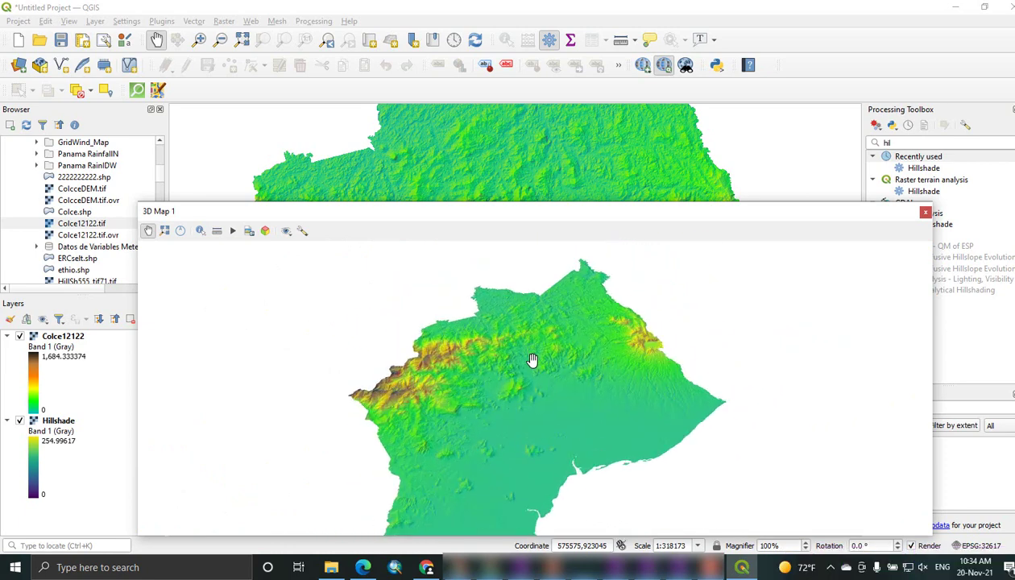
drag(532, 360, 533, 472)
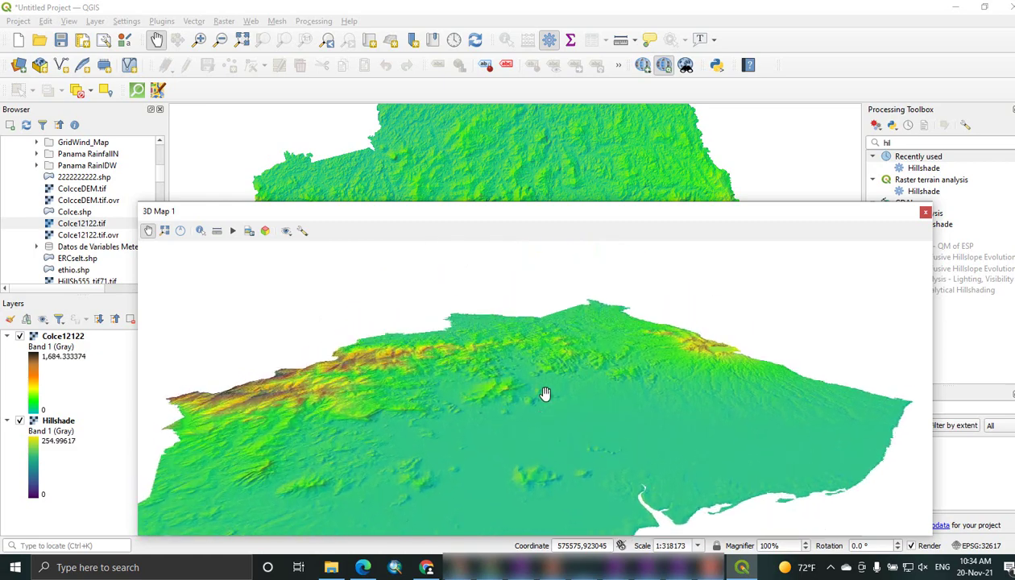
drag(544, 394, 507, 367)
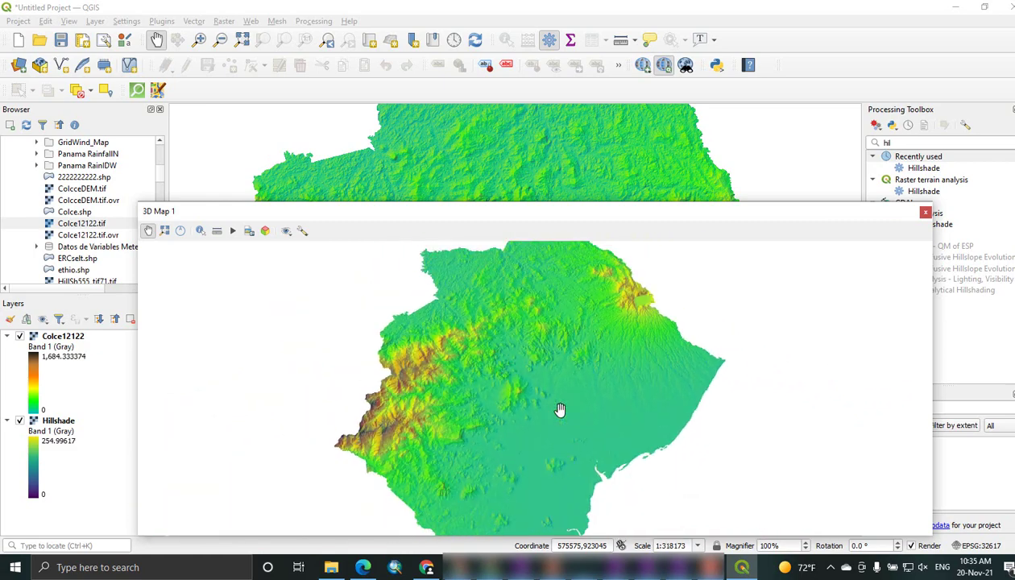
drag(560, 410, 562, 463)
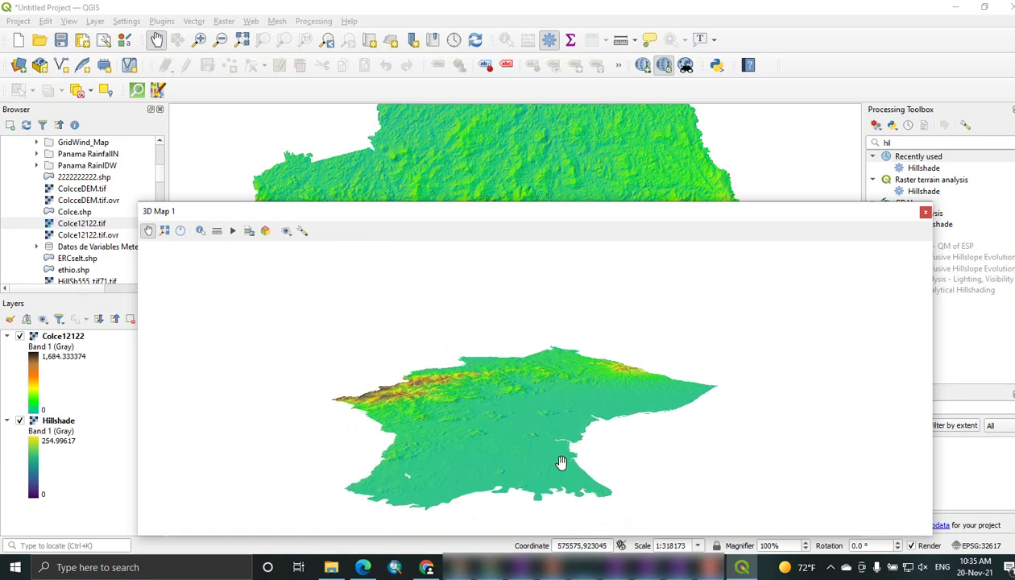
Set the 3D map's terrain type to DEM (Raster Layer) with Colce12122 as elevation.
click(302, 232)
click(349, 277)
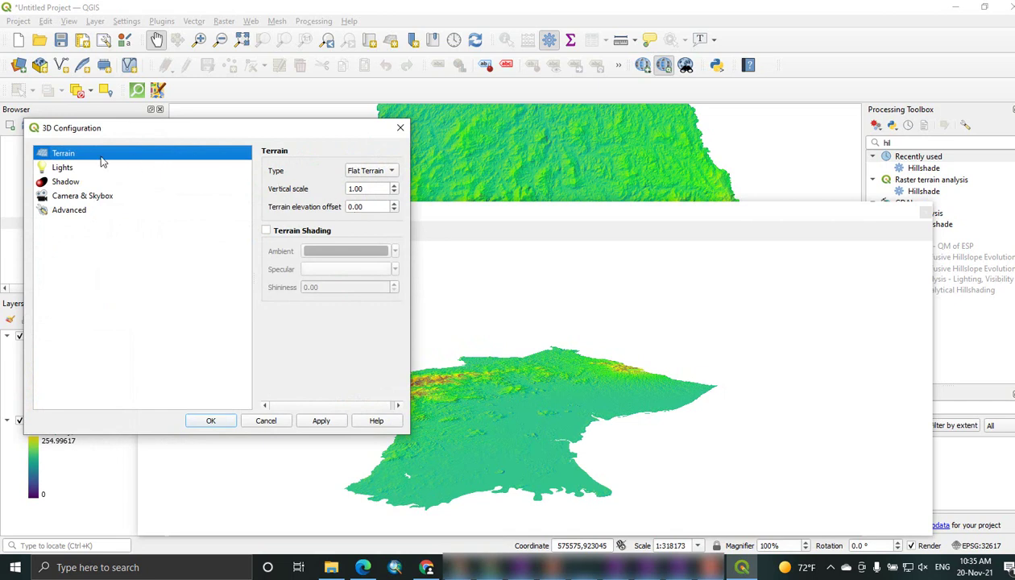
click(366, 173)
click(385, 185)
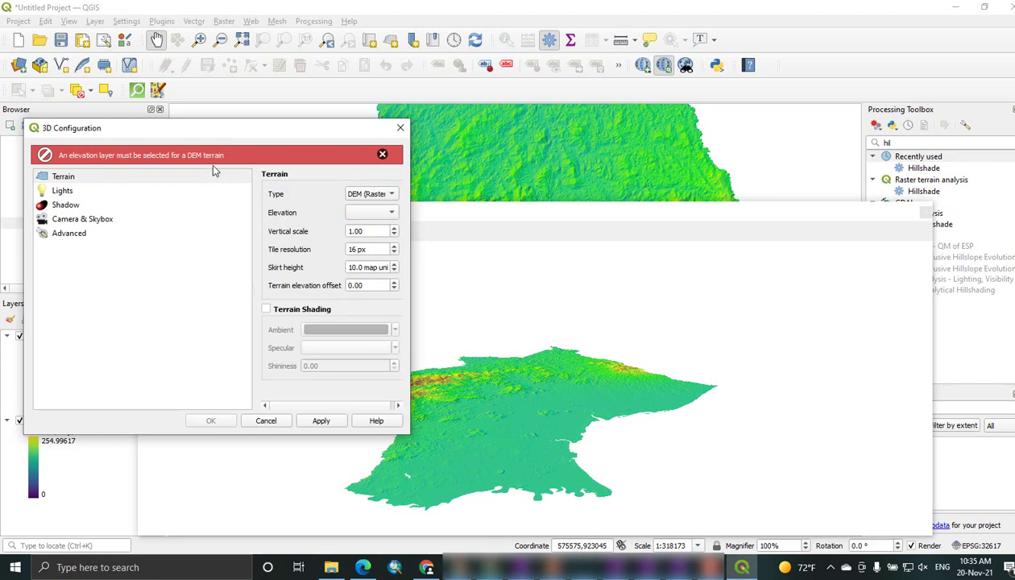
click(378, 213)
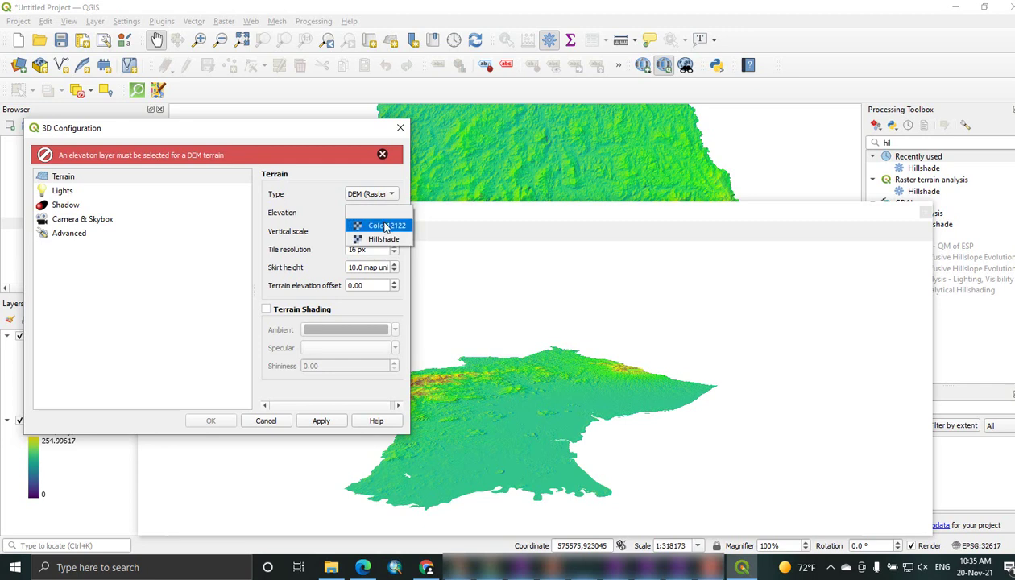
click(385, 227)
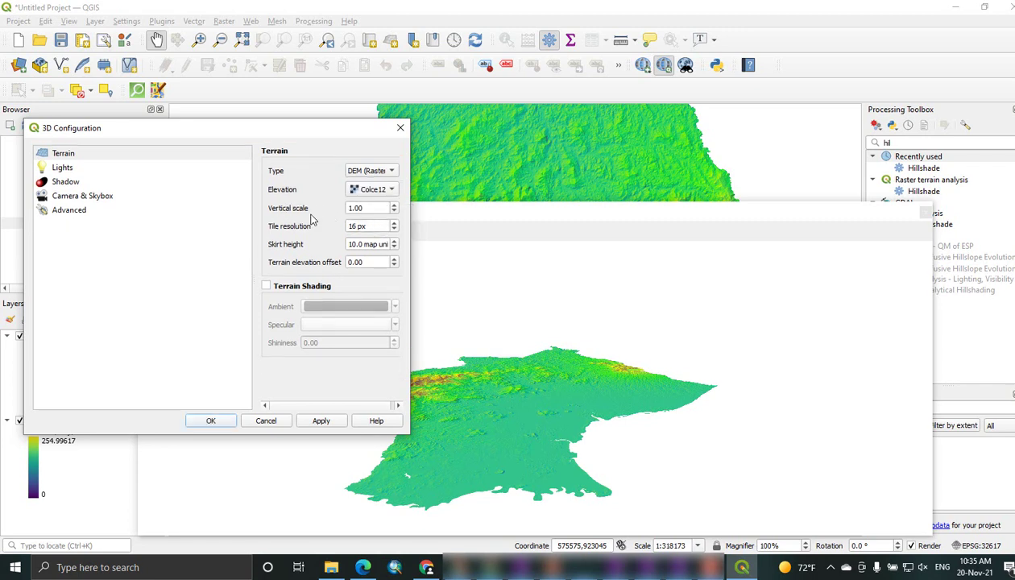
Enter vertical scale 2, tile resolution 100 px and skirt height 50, and apply.
drag(353, 208, 324, 210)
click(357, 227)
text(1)
double_click(357, 245)
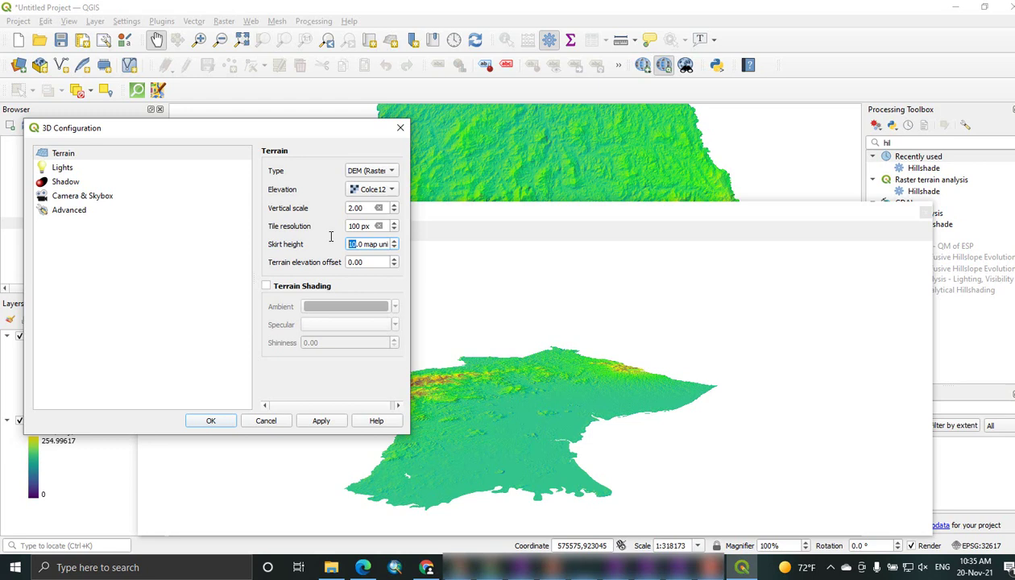
text(5)
click(335, 423)
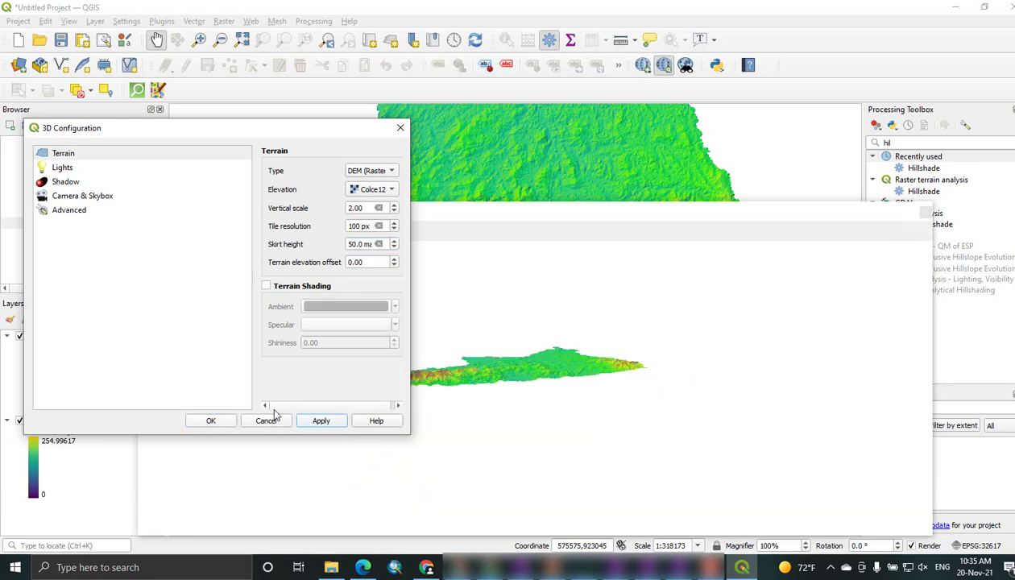
Close the configuration, tilt, pan and zoom the raised Colce12122 relief, and reposition the window.
click(229, 420)
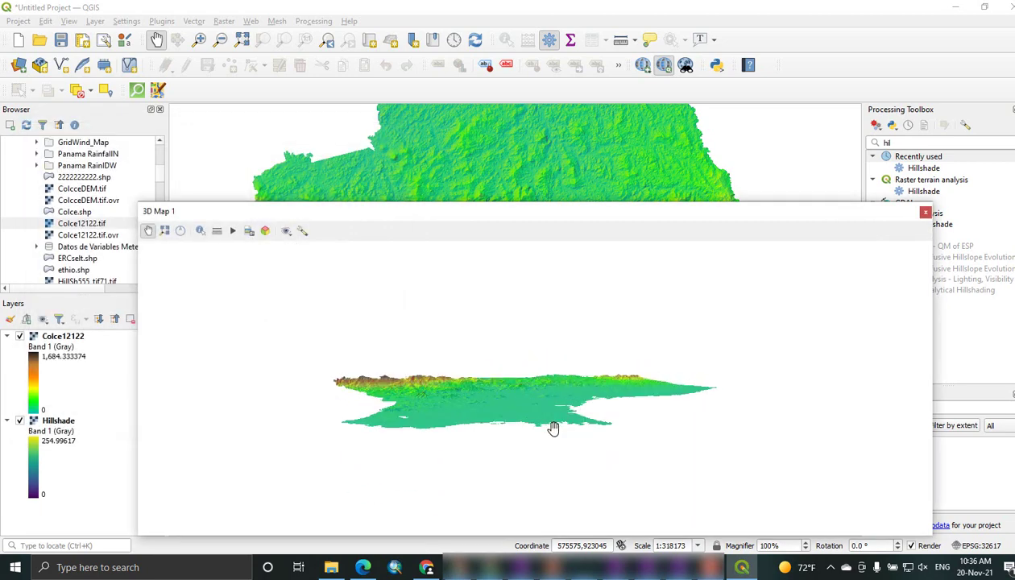
drag(554, 400, 562, 290)
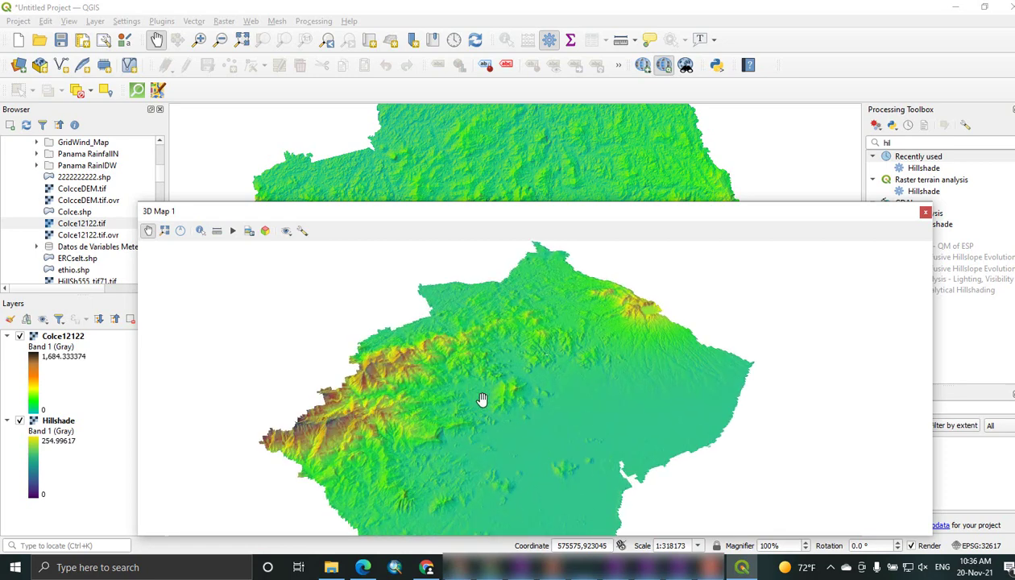
scroll(548, 412, up, 5)
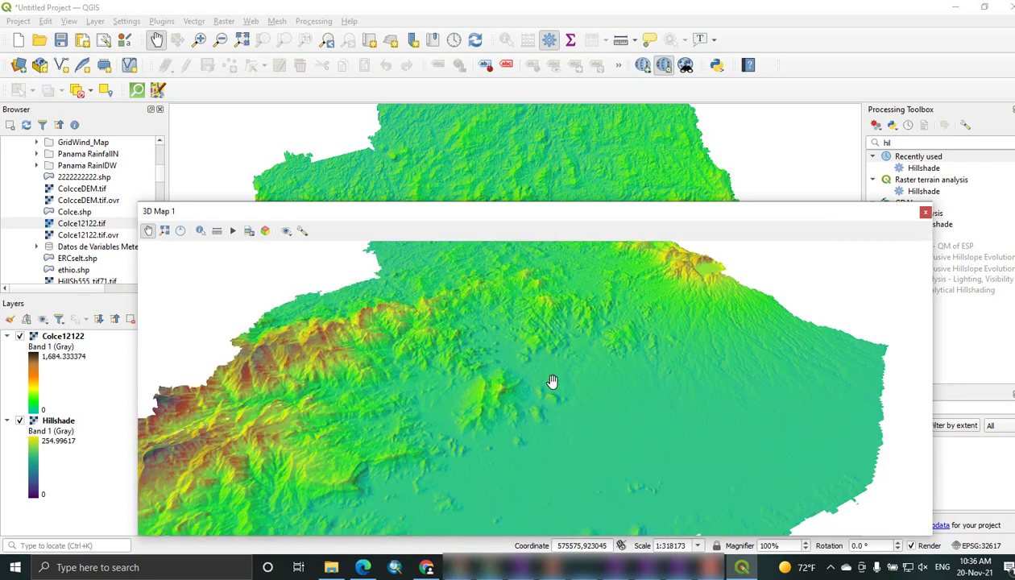
drag(549, 415, 538, 487)
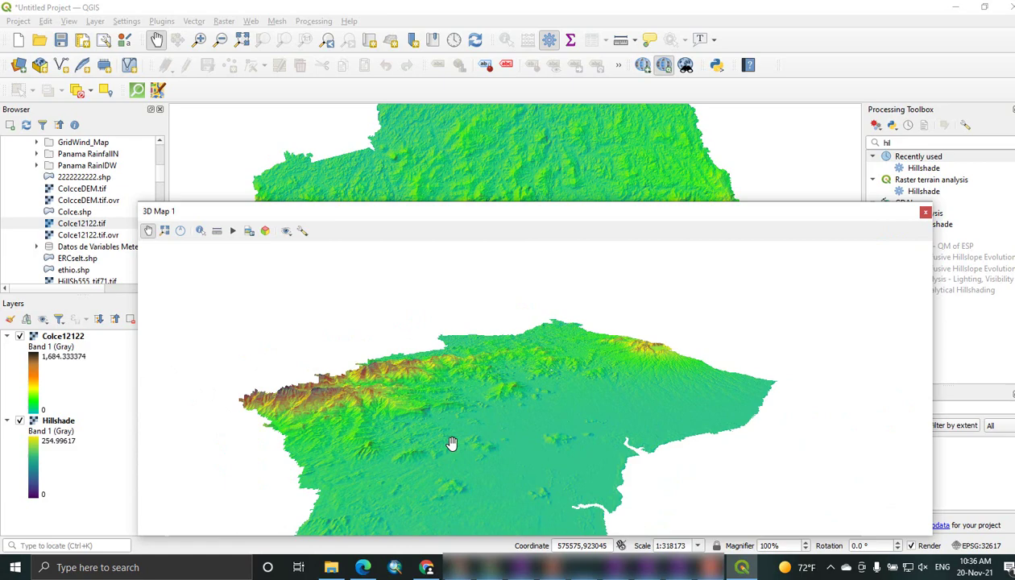
drag(309, 435, 444, 375)
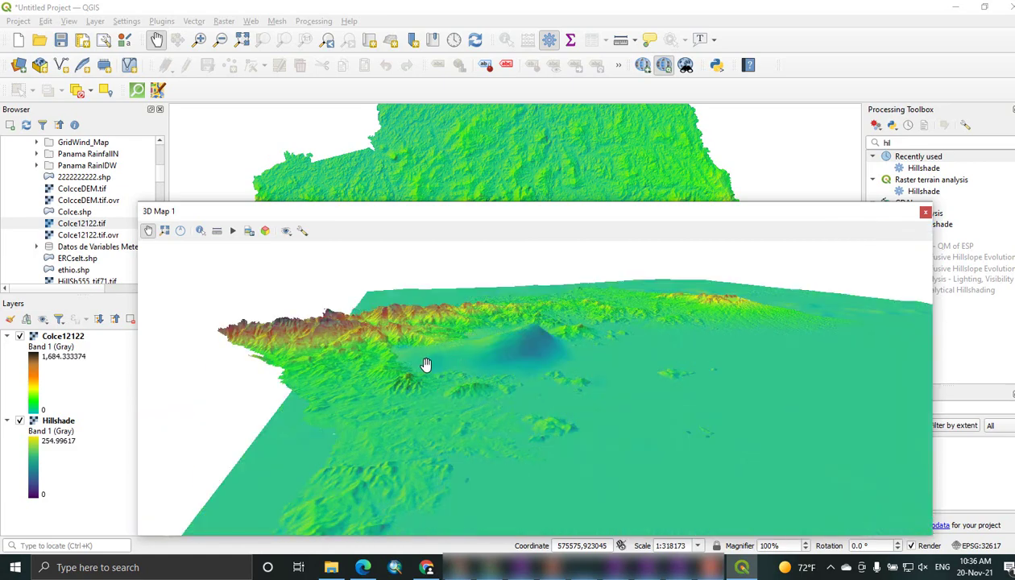
scroll(425, 418, up, 3)
drag(427, 416, 608, 426)
drag(626, 465, 599, 426)
scroll(599, 425, down, 5)
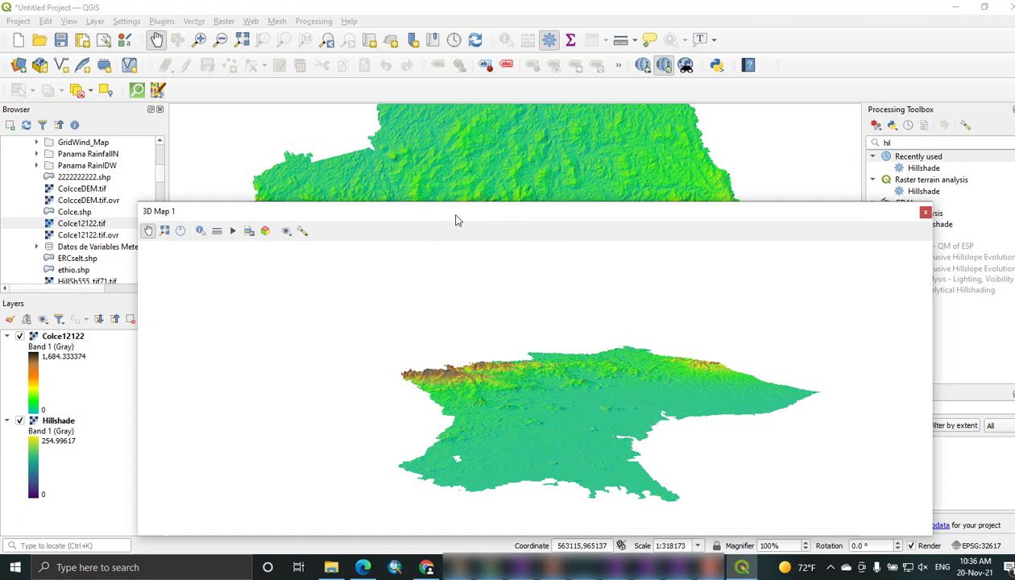
drag(455, 219, 513, 224)
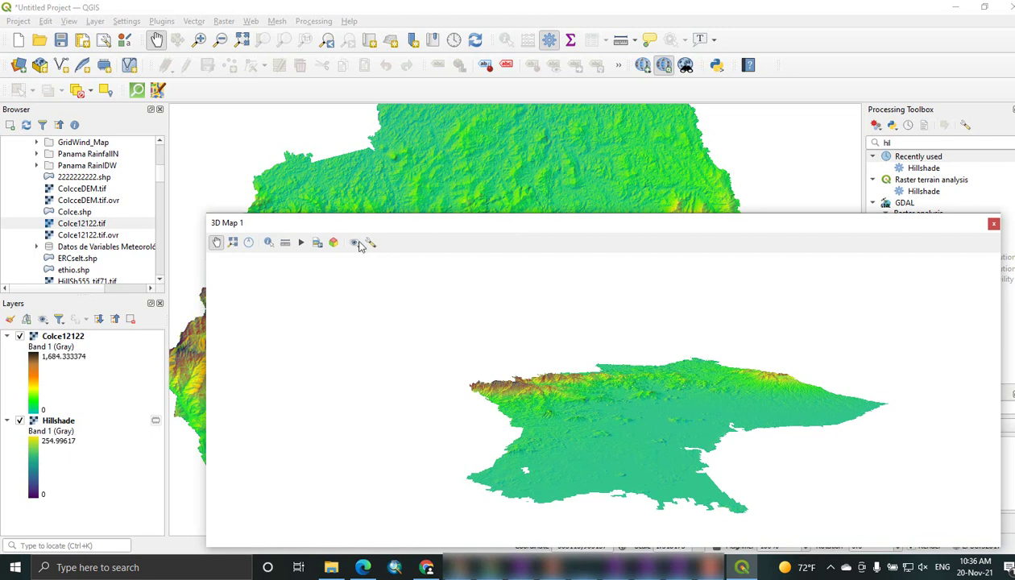
Look through the Web menu's list of map services.
scroll(74, 231, up, 2)
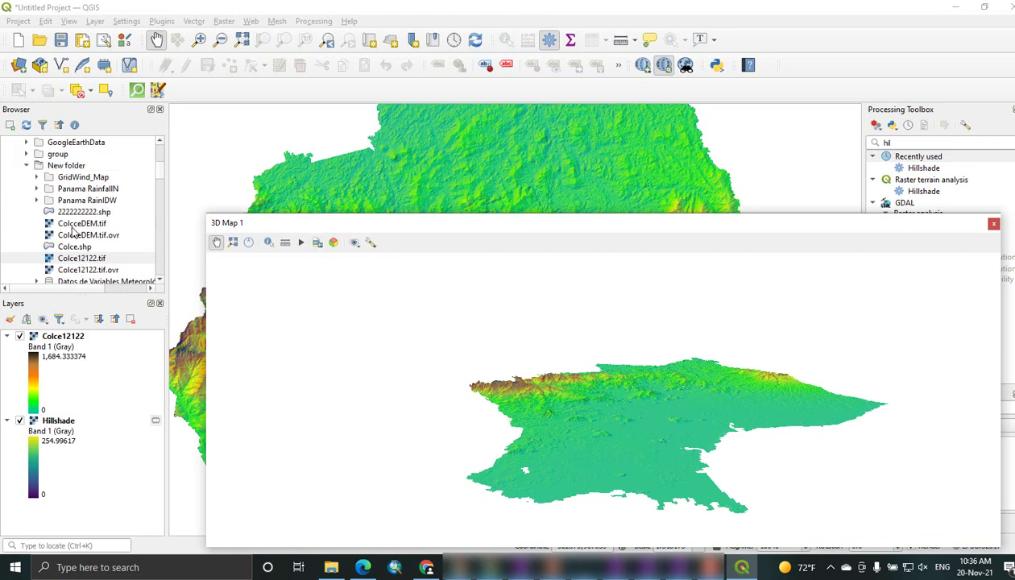
click(244, 22)
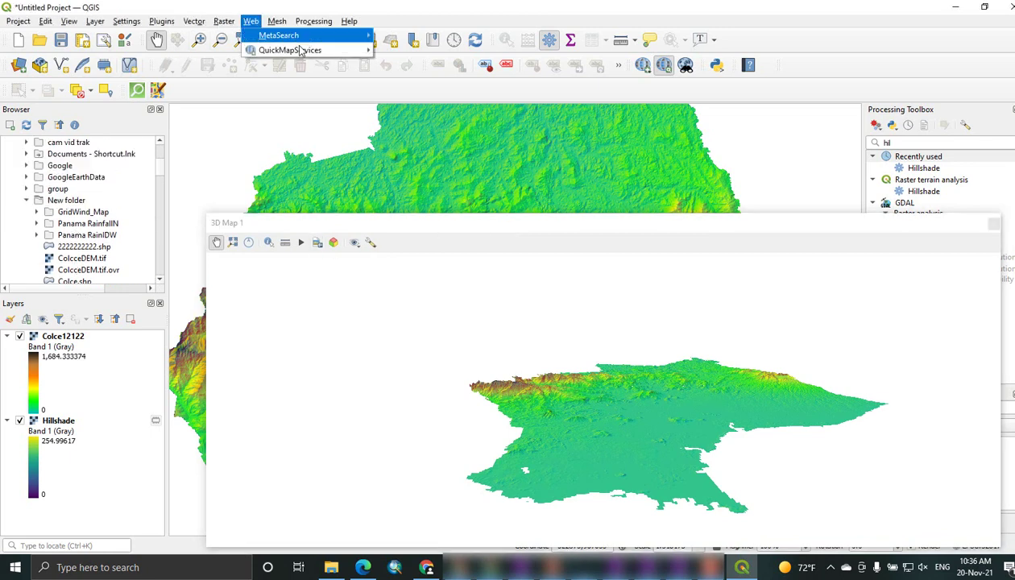
mouse_move(316, 53)
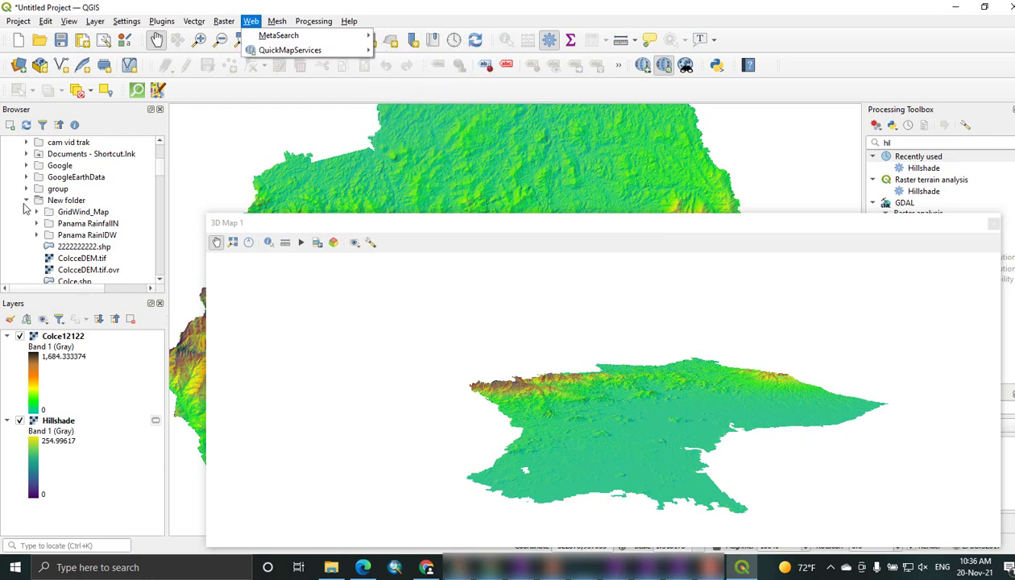
Collapse the New folder, Desktop, Home and E:\ Browser branches to reveal XYZ Tiles.
click(26, 200)
scroll(50, 211, down, 5)
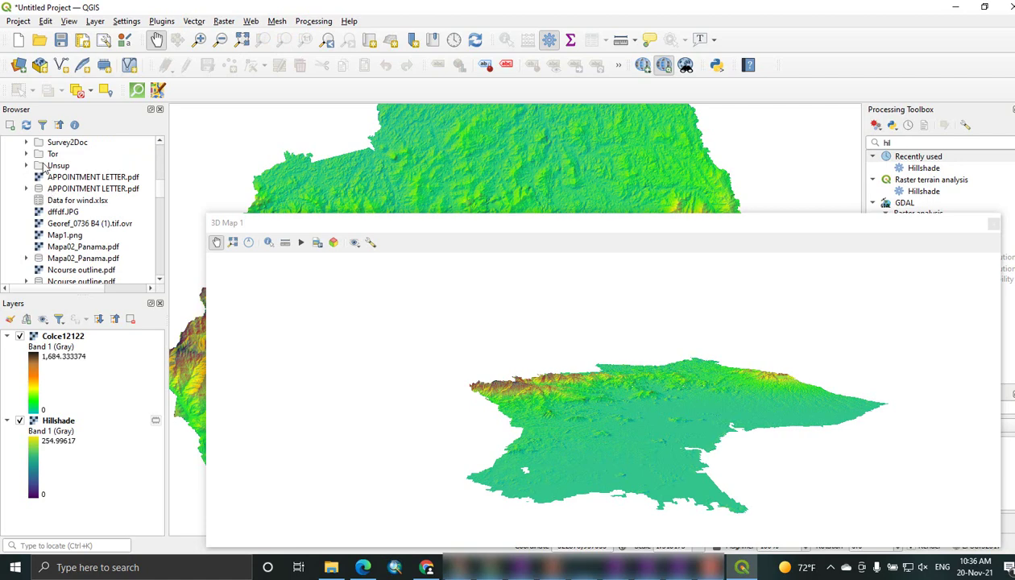
scroll(45, 167, up, 5)
click(15, 154)
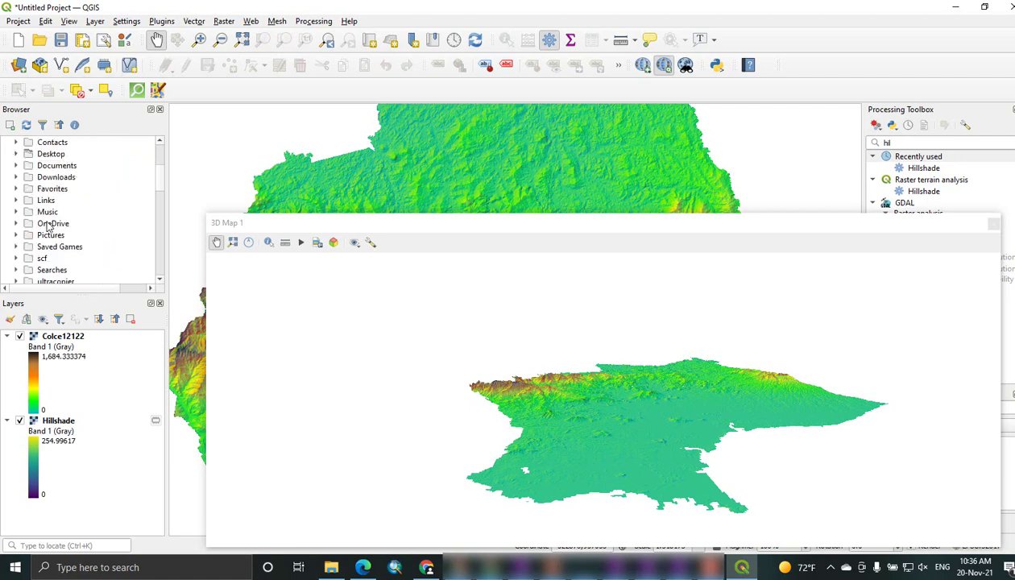
scroll(48, 228, down, 5)
scroll(48, 229, down, 5)
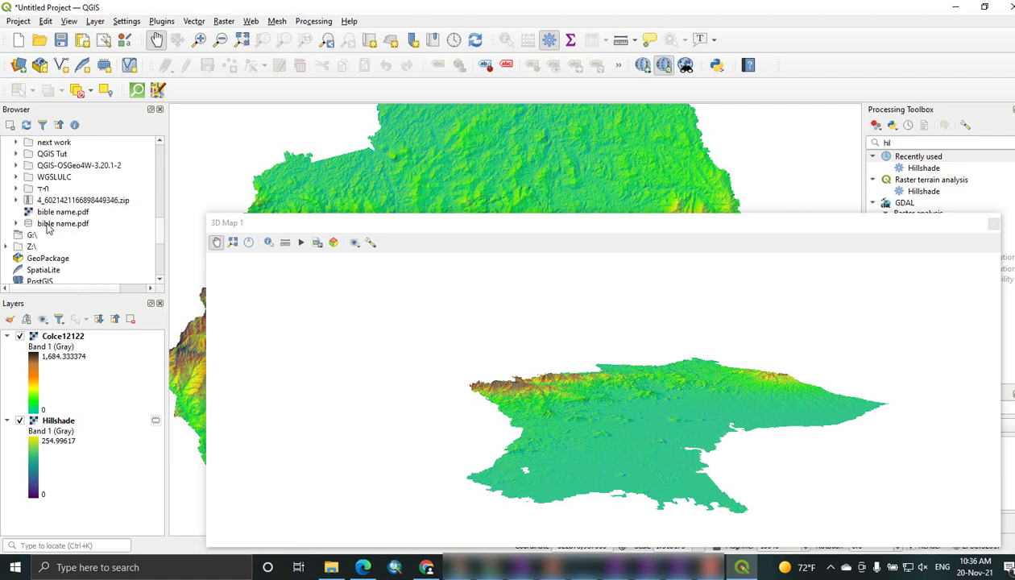
scroll(47, 230, up, 3)
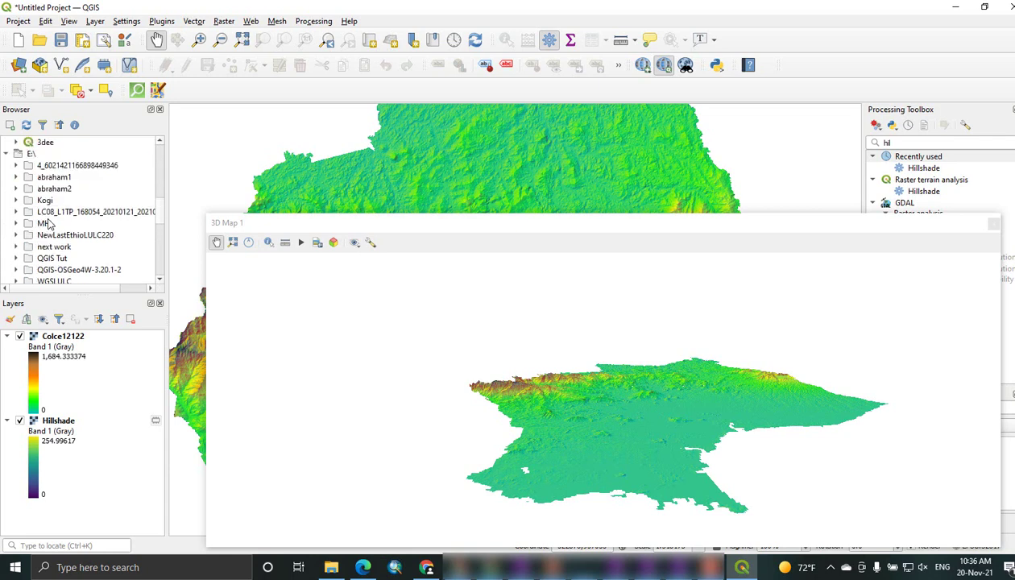
scroll(47, 224, up, 10)
click(7, 165)
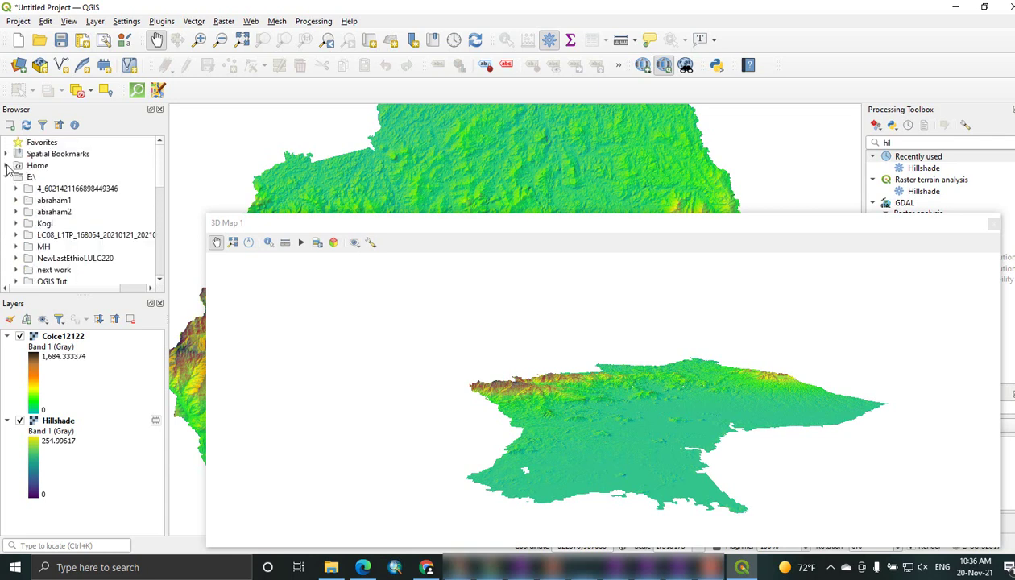
click(7, 178)
scroll(40, 205, down, 3)
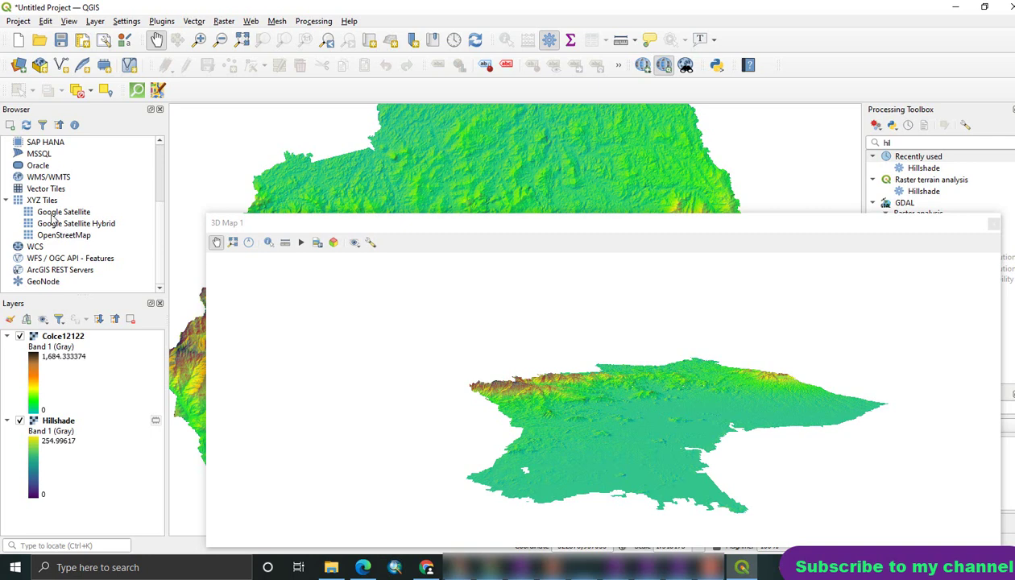
Add Google Satellite from XYZ Tiles as a map layer and collapse Colce12122's legend.
click(53, 213)
drag(53, 213, 210, 187)
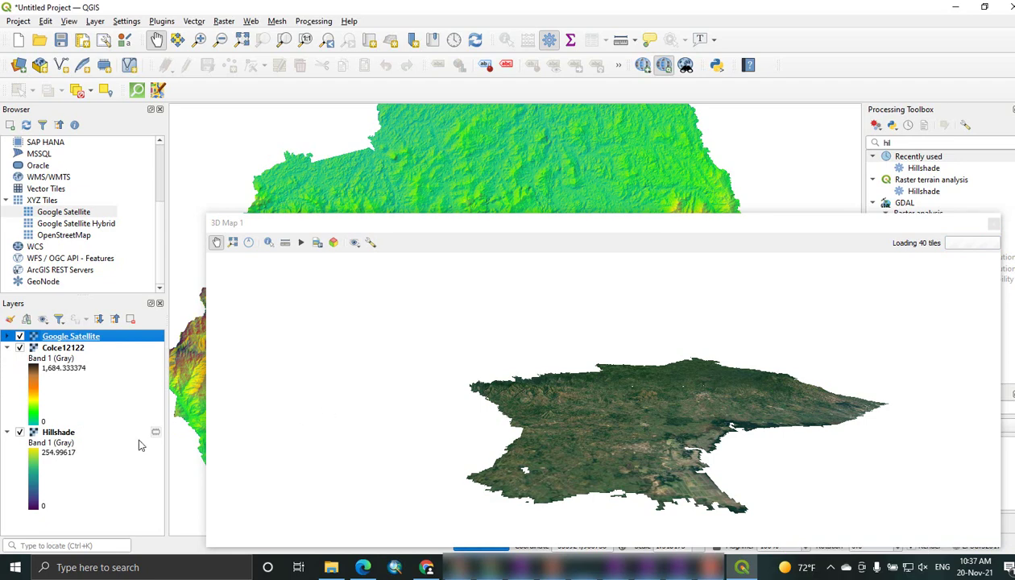
click(7, 347)
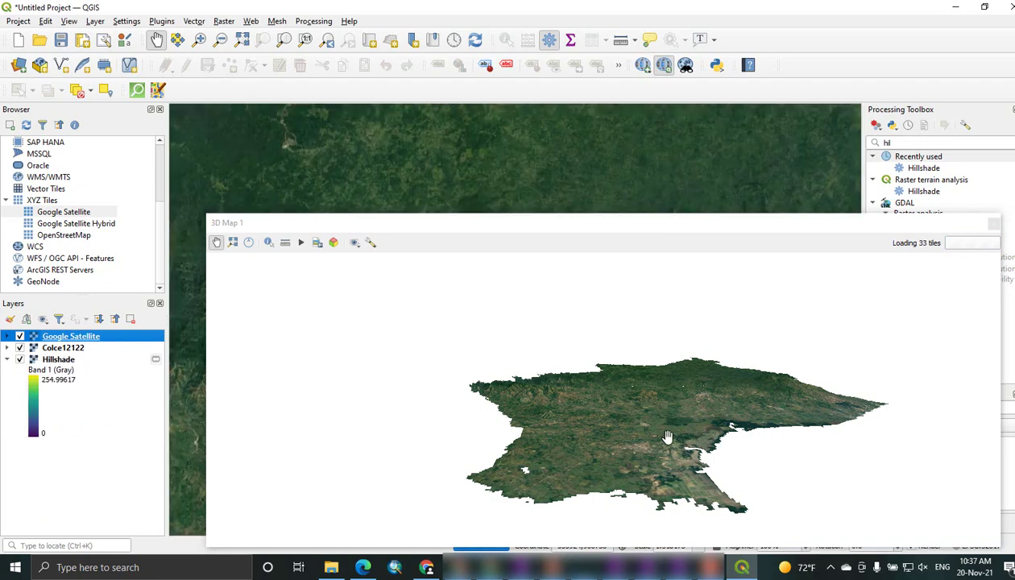
Zoom and orbit the 3D map to view the satellite-draped terrain from low side angles.
click(636, 436)
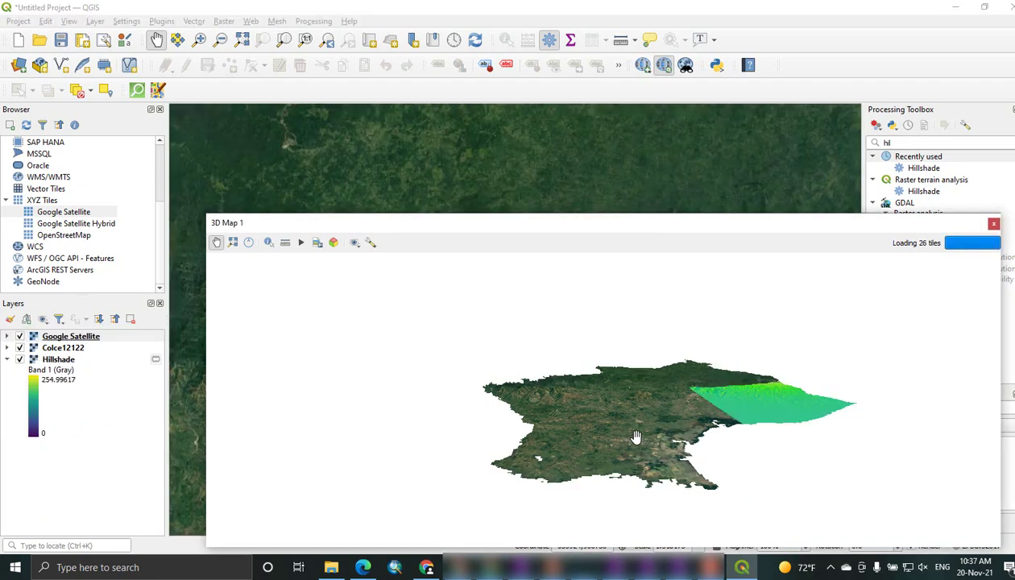
scroll(636, 436, up, 5)
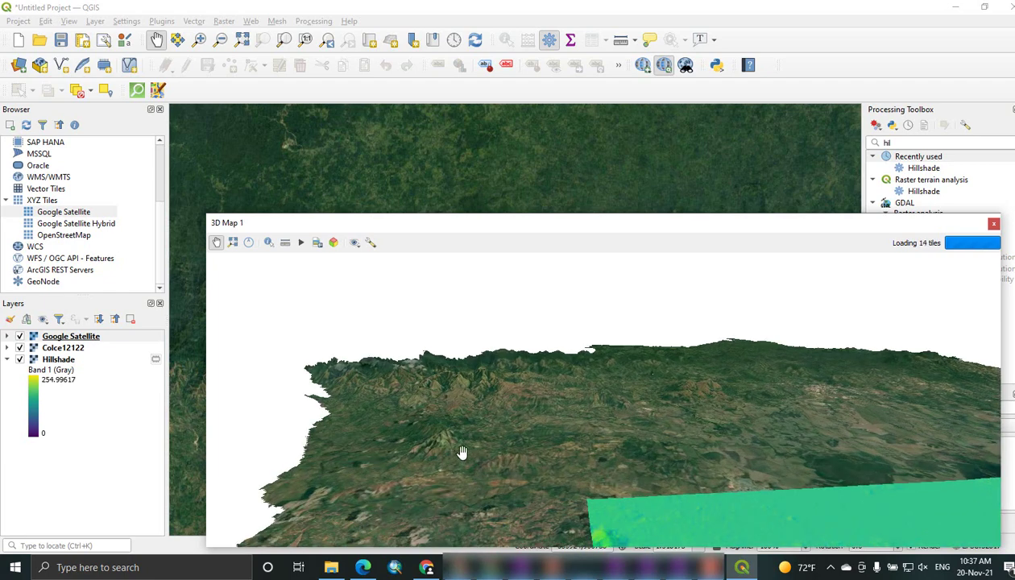
scroll(481, 431, up, 2)
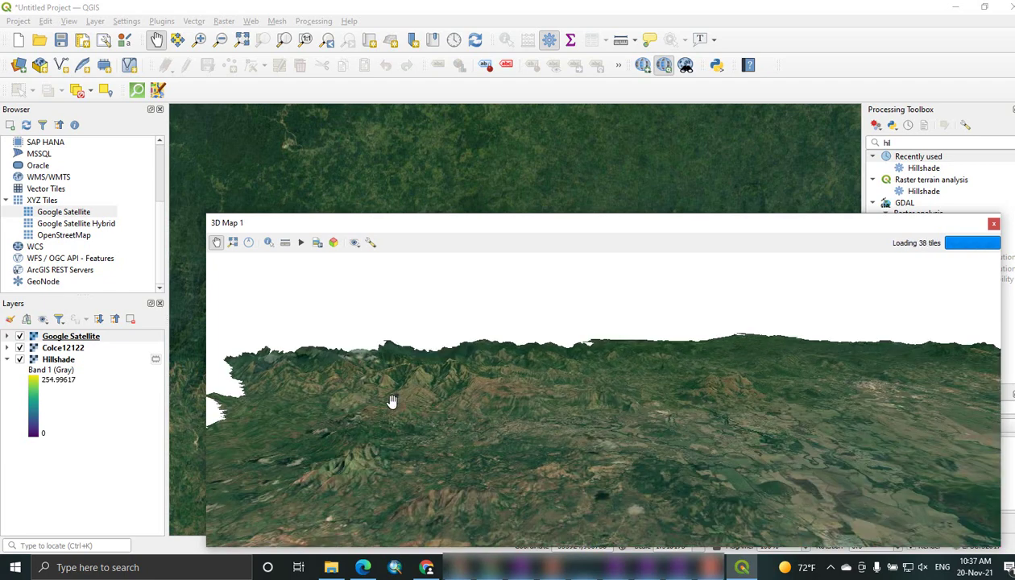
scroll(393, 403, up, 2)
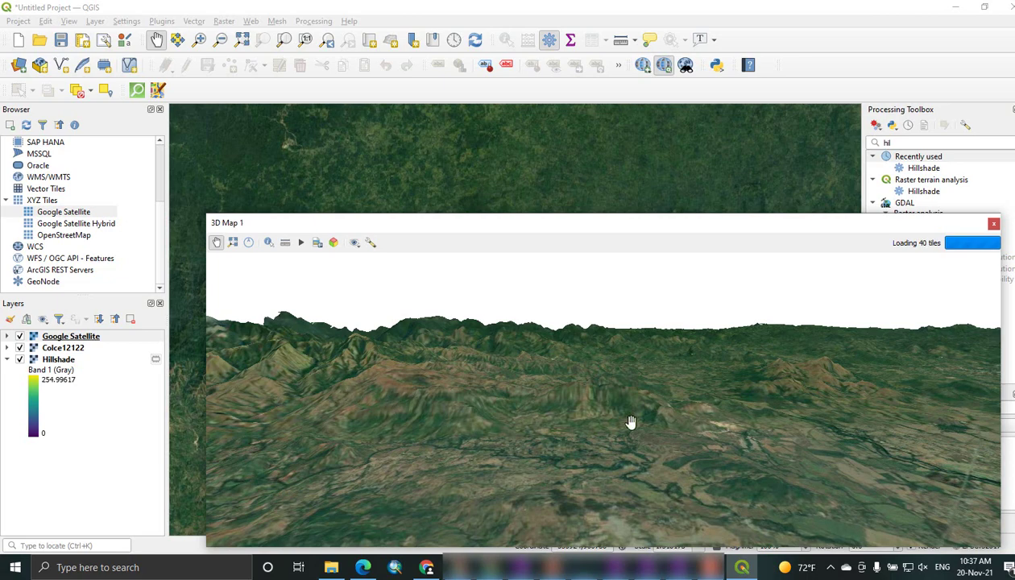
scroll(564, 414, up, 2)
scroll(395, 407, up, 2)
scroll(645, 415, up, 2)
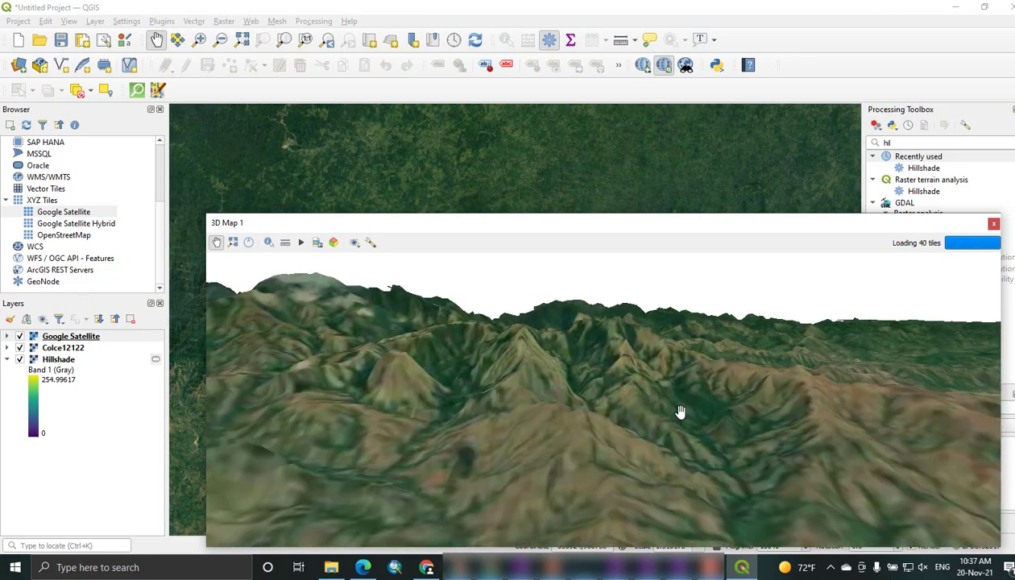
scroll(702, 400, down, 2)
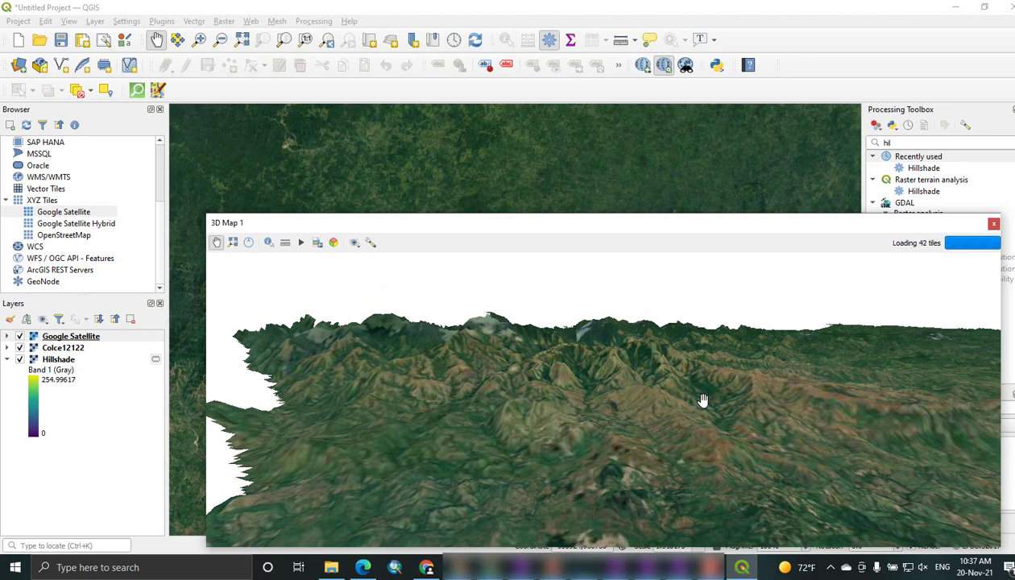
scroll(703, 400, down, 2)
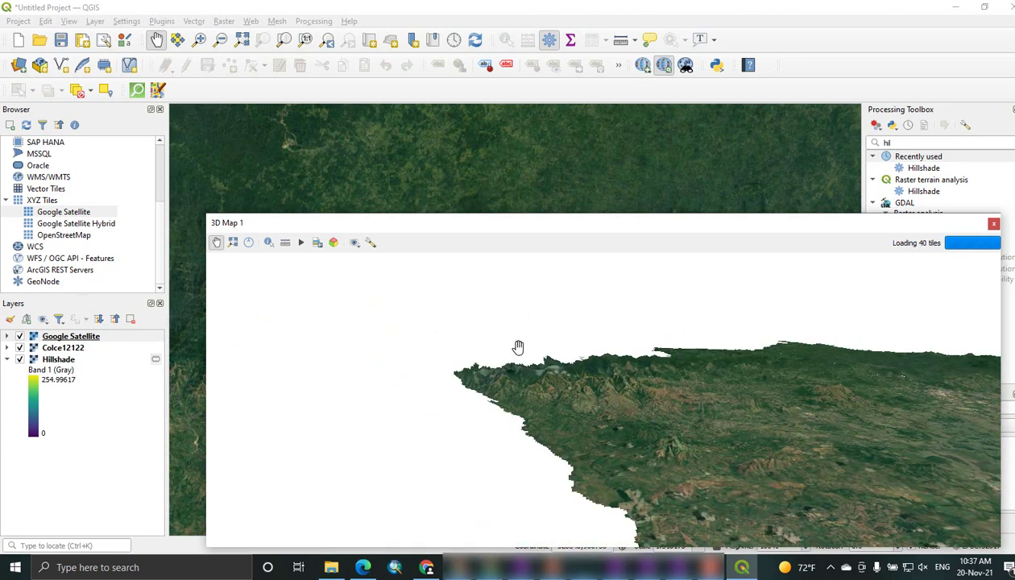
drag(598, 396, 665, 427)
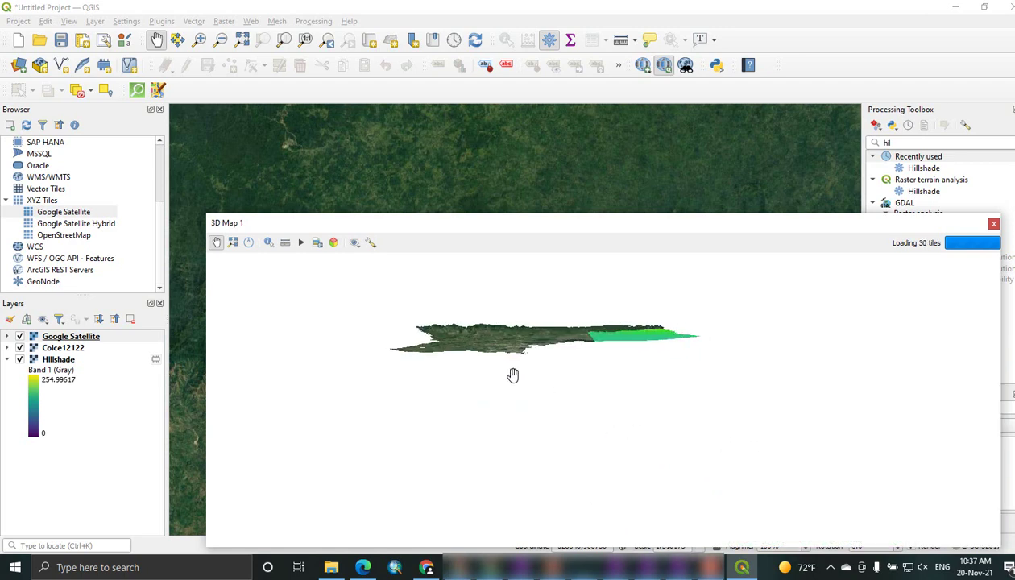
scroll(545, 350, up, 1)
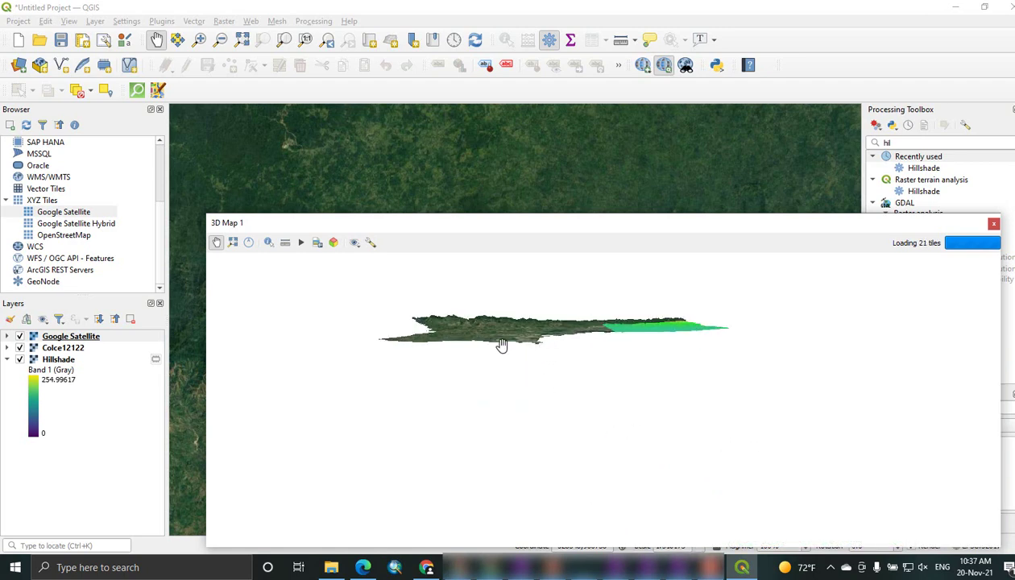
drag(621, 408, 455, 438)
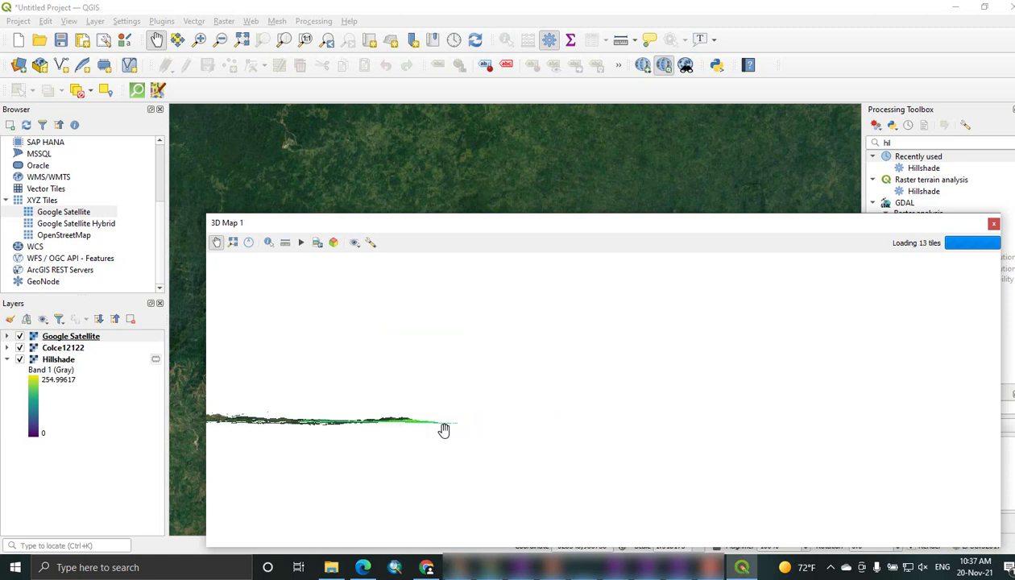
Reset the 3D view to the full terrain and tilt it into an oblique view.
click(234, 242)
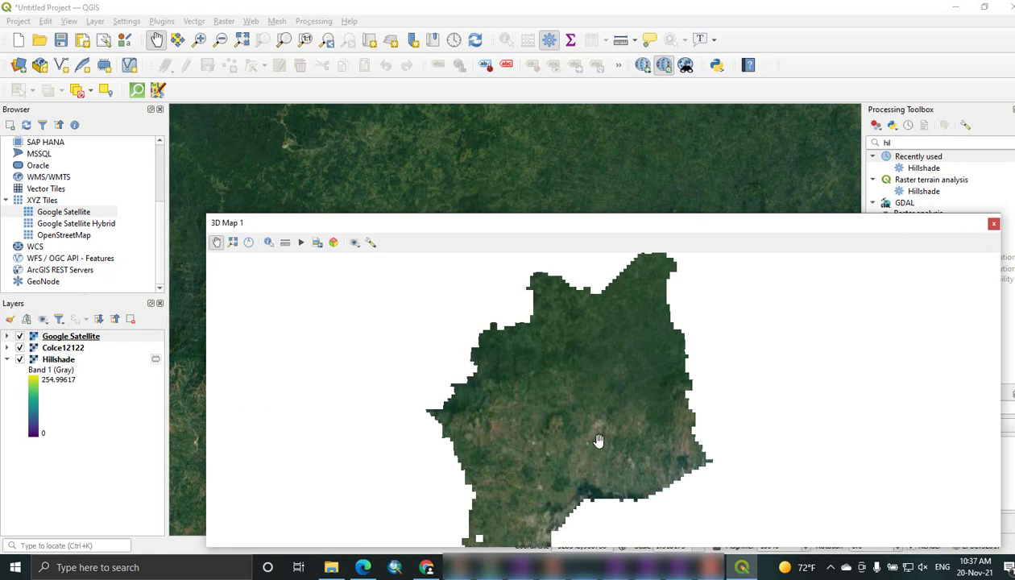
drag(589, 442, 496, 421)
scroll(646, 422, up, 8)
Rotate toward the town and zoom in close over its streets and fields.
drag(546, 458, 506, 419)
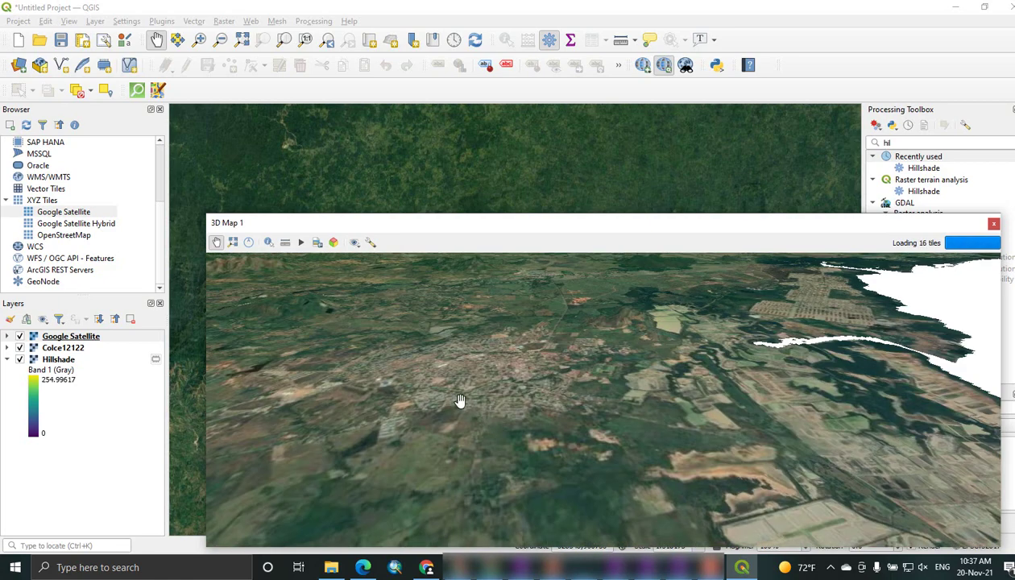
scroll(459, 401, up, 3)
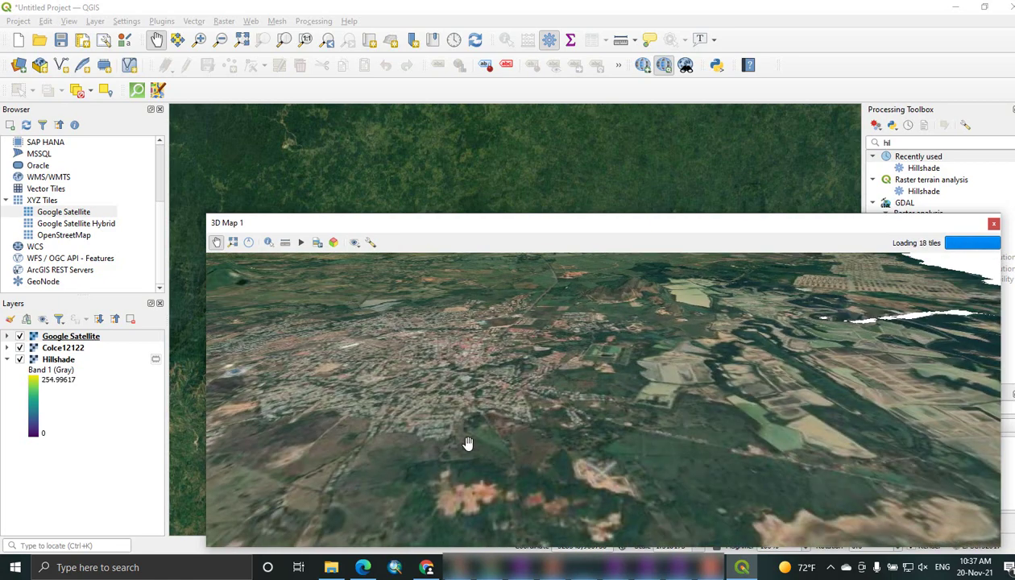
scroll(489, 452, up, 2)
scroll(489, 453, up, 2)
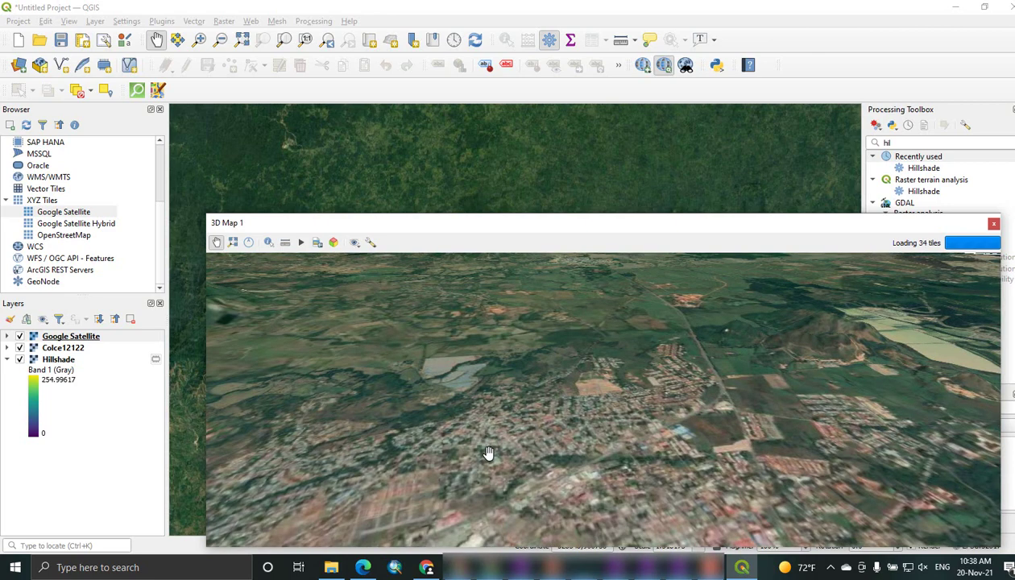
scroll(532, 419, up, 2)
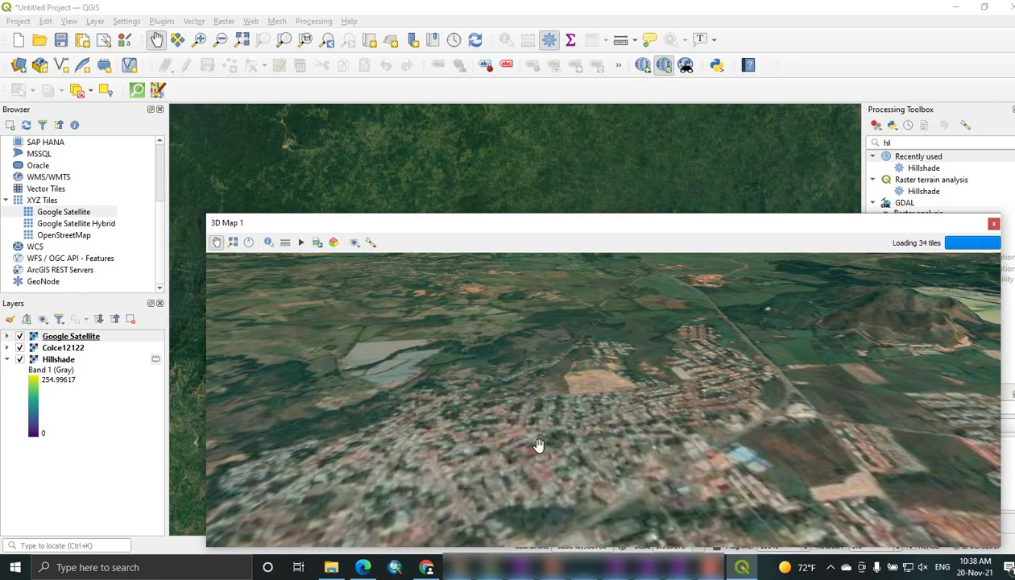
scroll(539, 446, up, 2)
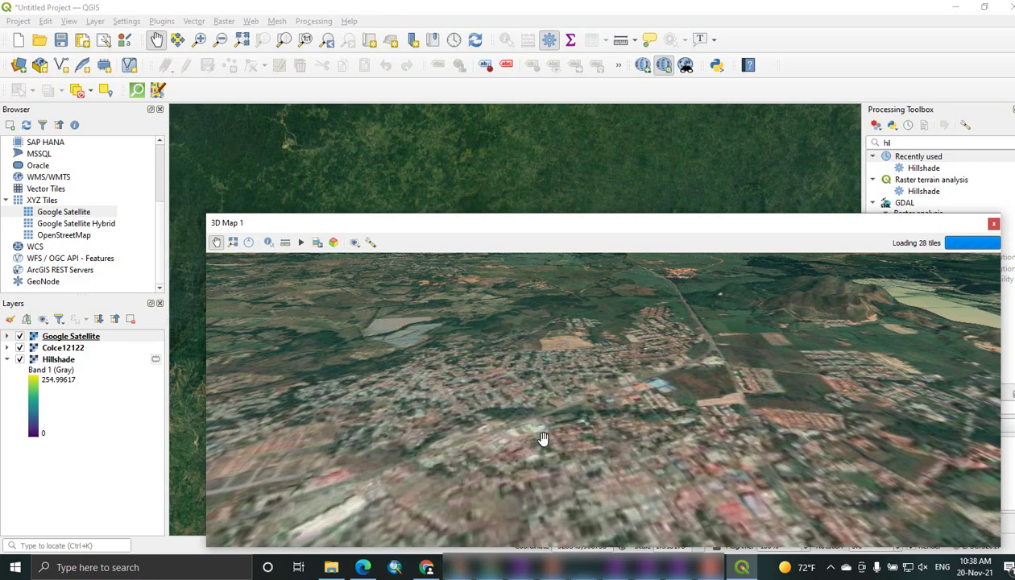
scroll(379, 279, up, 2)
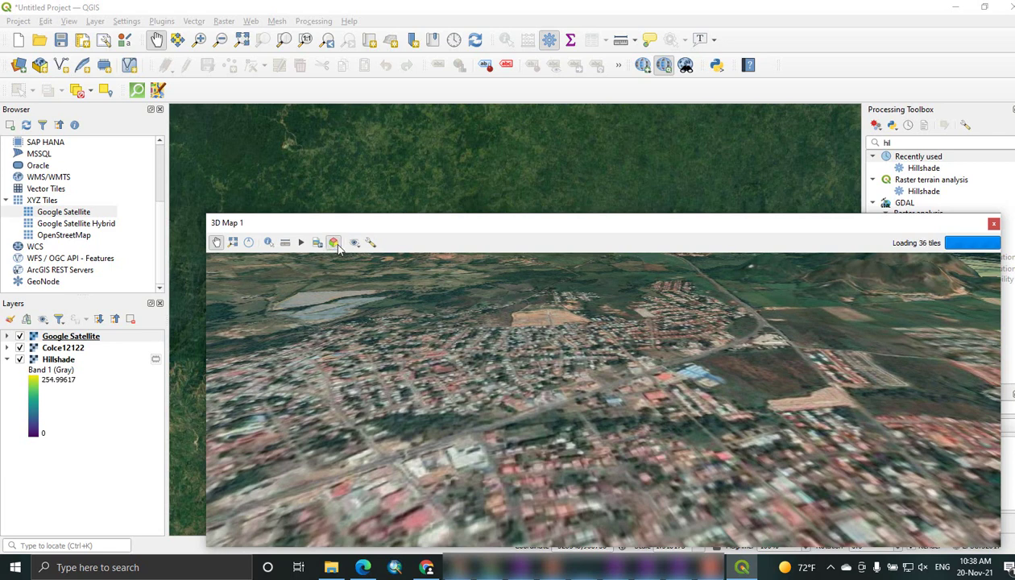
Export the 3D scene named 3DDD with terrain resolution 128 and texture resolution 512.
click(334, 243)
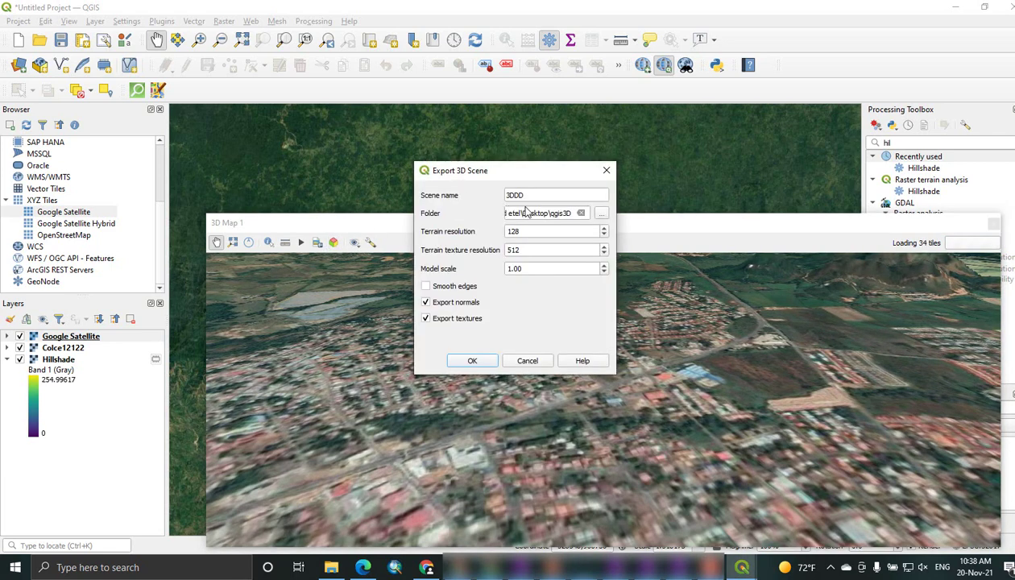
double_click(522, 197)
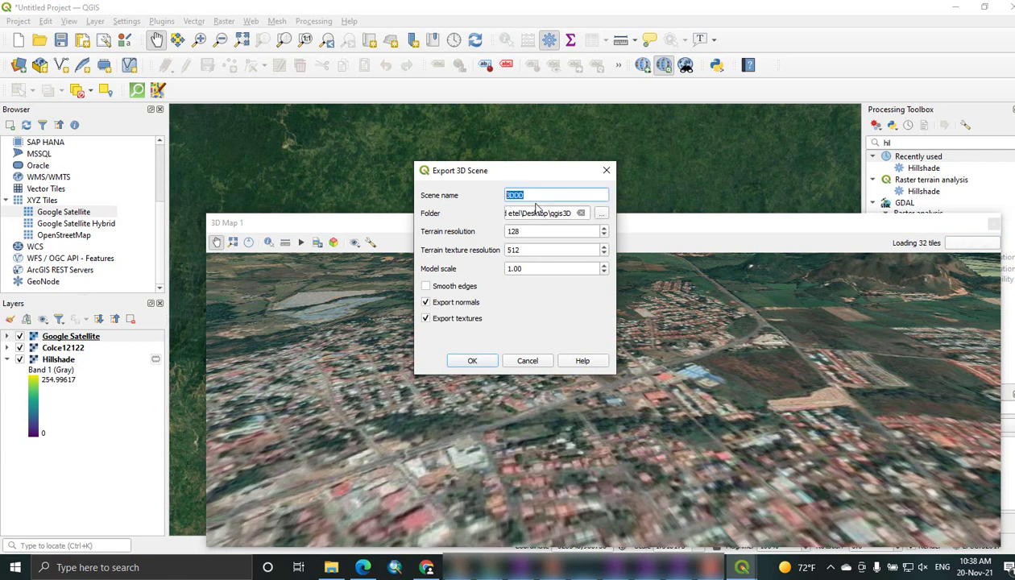
click(546, 195)
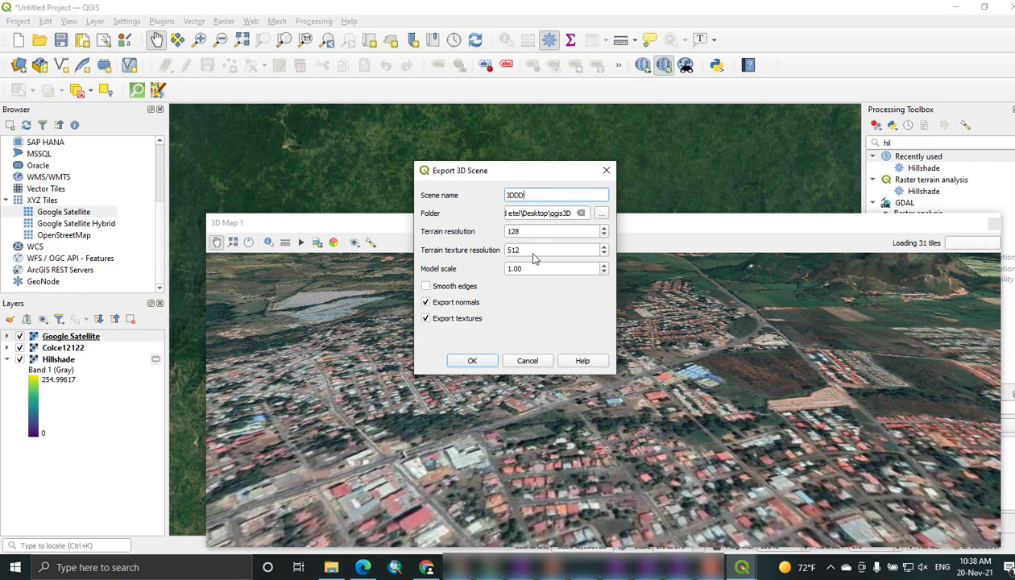
click(473, 362)
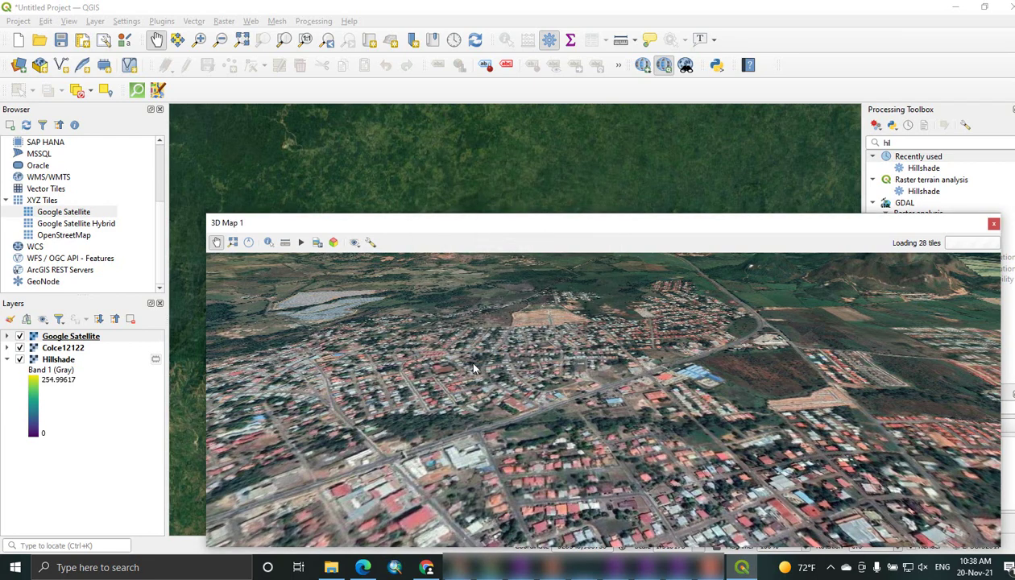
Zoom out over the whole draped terrain, then back in toward the forested ridges.
scroll(474, 368, down, 2)
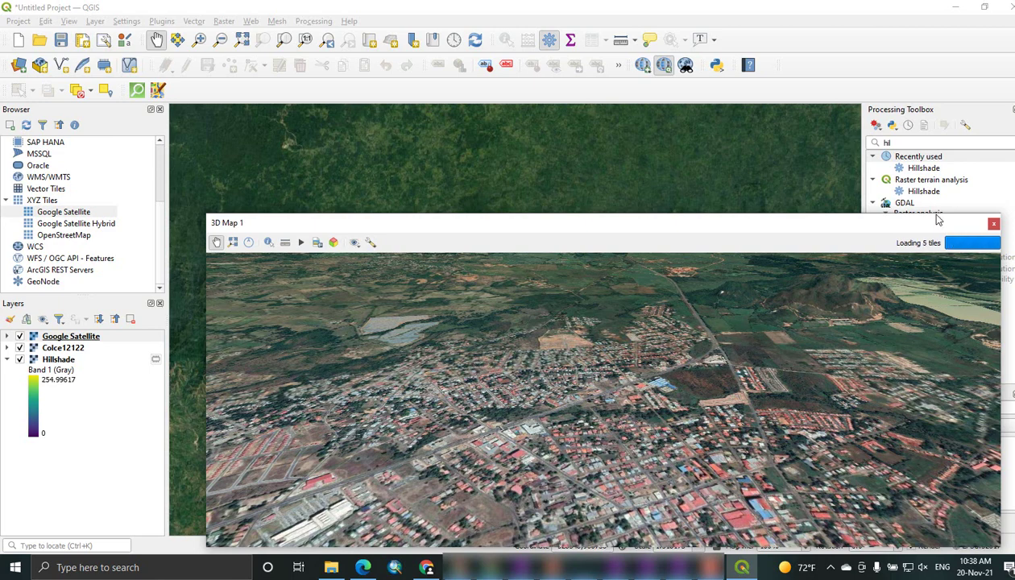
scroll(683, 367, down, 3)
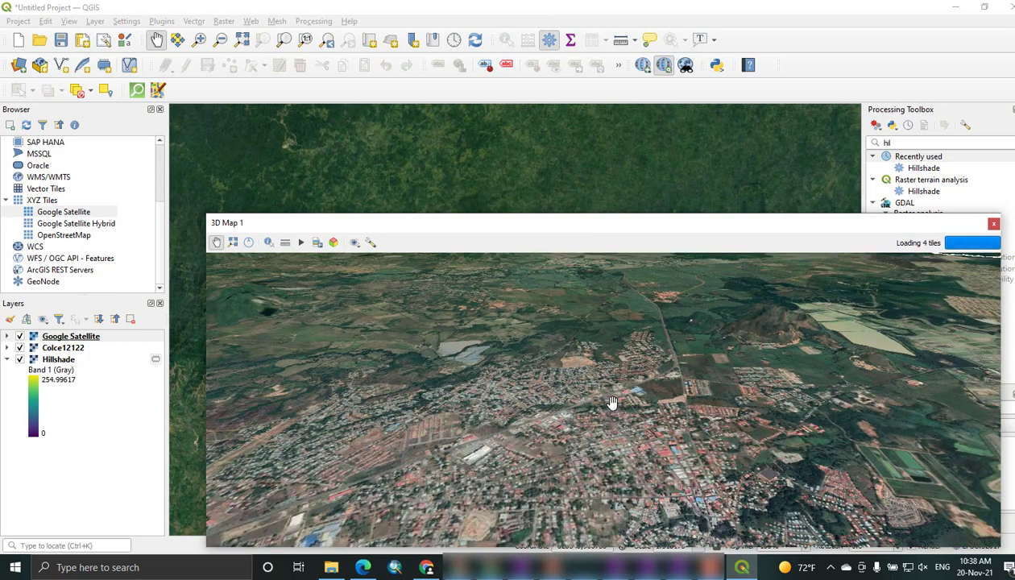
scroll(607, 390, down, 5)
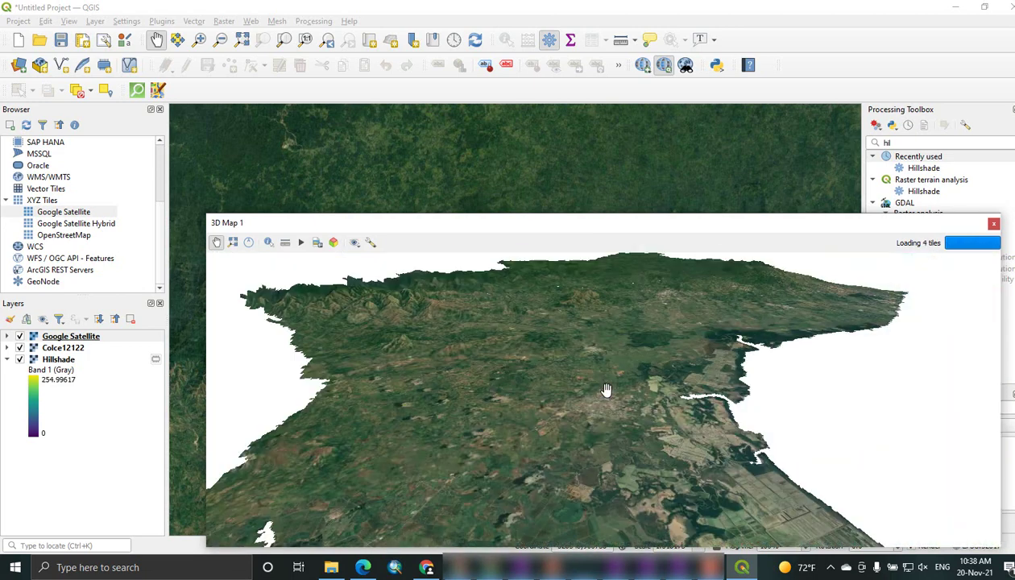
scroll(524, 387, down, 1)
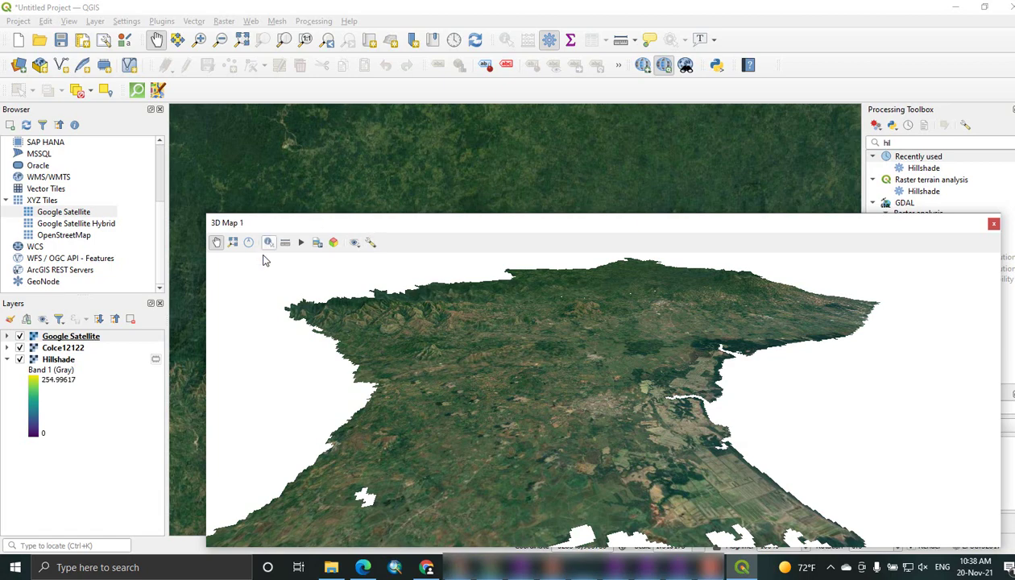
scroll(346, 321, up, 2)
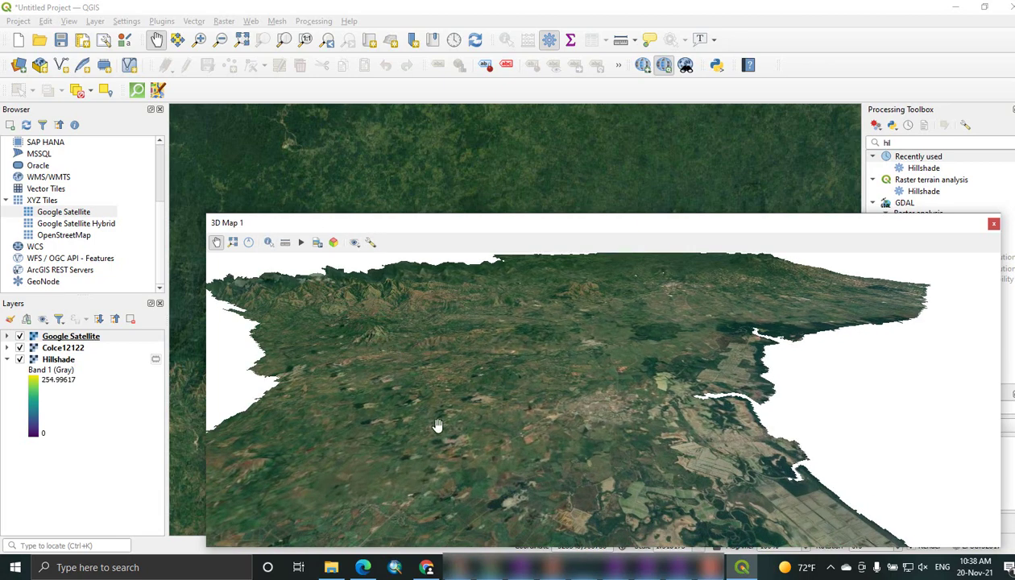
scroll(403, 403, up, 2)
scroll(420, 411, up, 2)
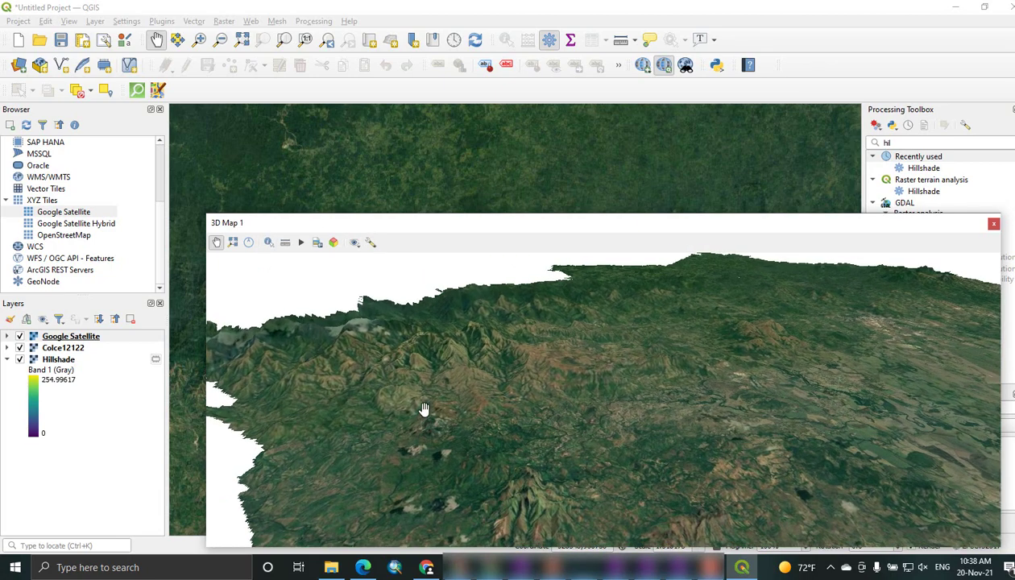